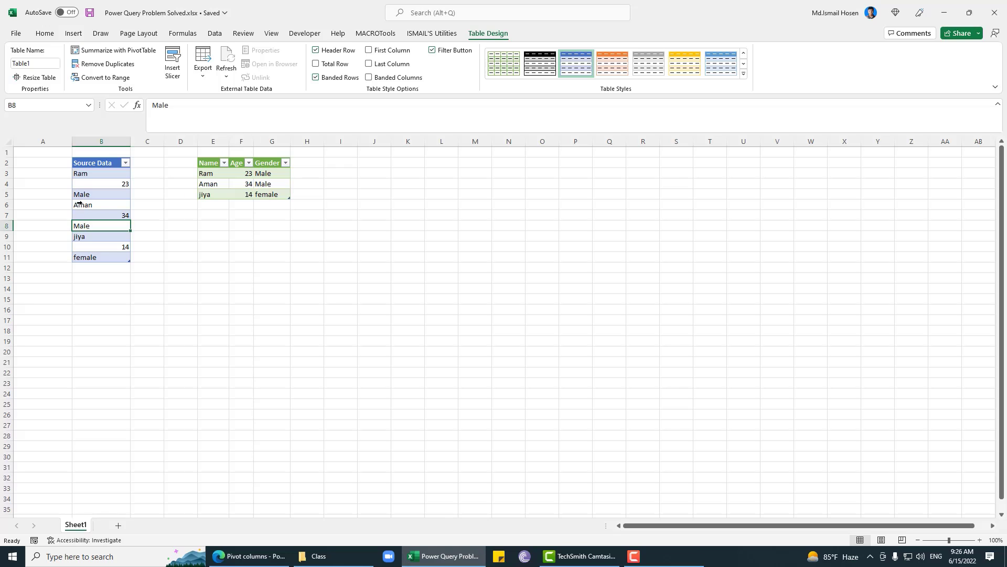
Step: Compare the entries in the Source Data column with the Name, Age and Gender layout of the green result table
{"action": "left_click_drag", "start_coordinate": [94, 163], "coordinate": [91, 257]}
{"action": "left_click_drag", "start_coordinate": [208, 163], "coordinate": [277, 194]}
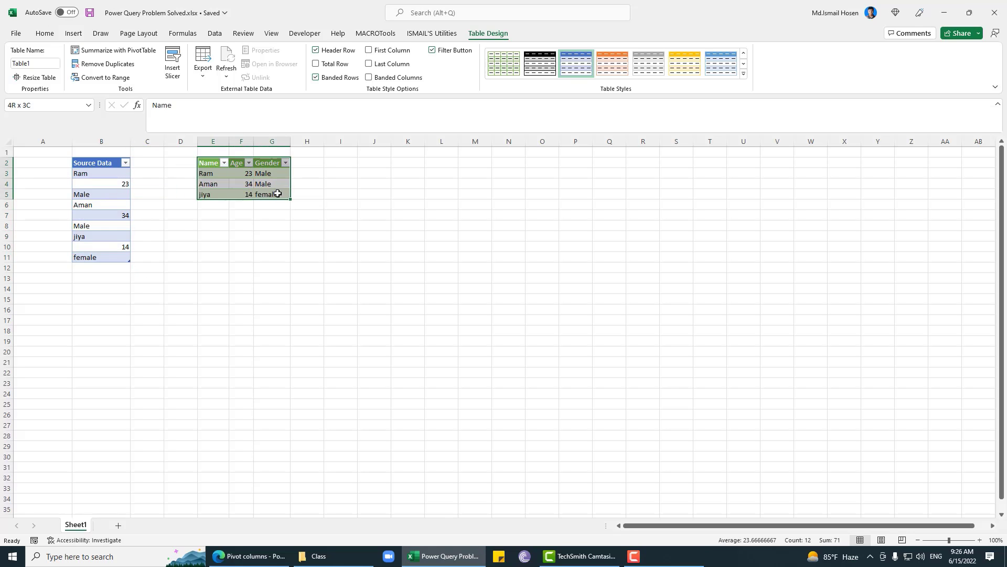
{"action": "left_click", "coordinate": [88, 174]}
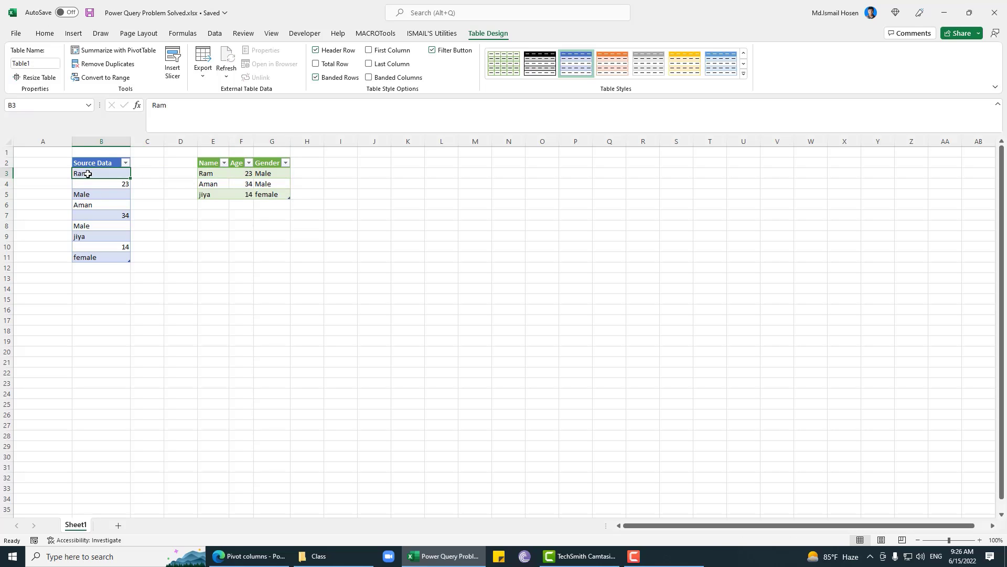
{"action": "left_click", "coordinate": [118, 184]}
{"action": "left_click", "coordinate": [108, 196]}
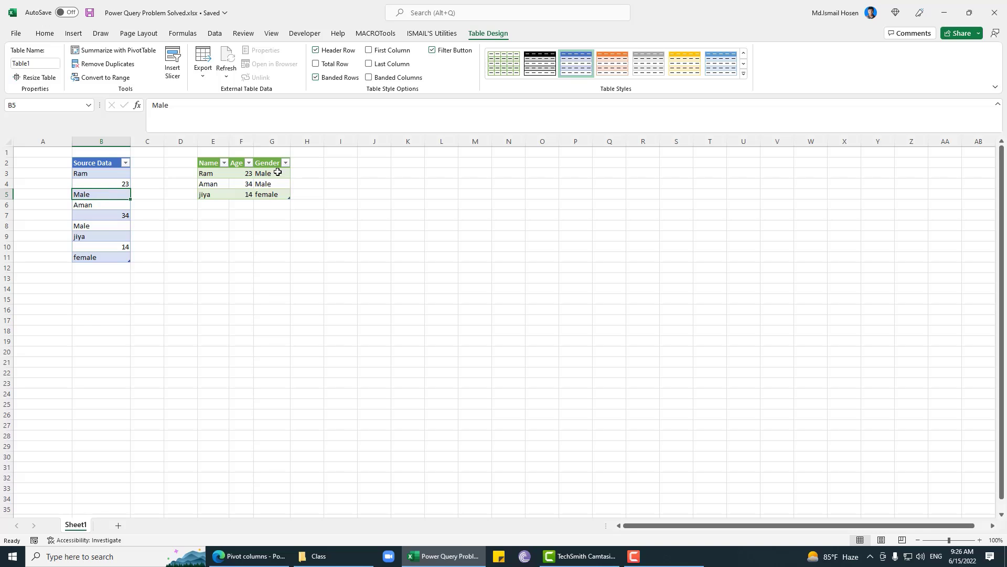
{"action": "left_click", "coordinate": [106, 206]}
{"action": "left_click", "coordinate": [109, 225]}
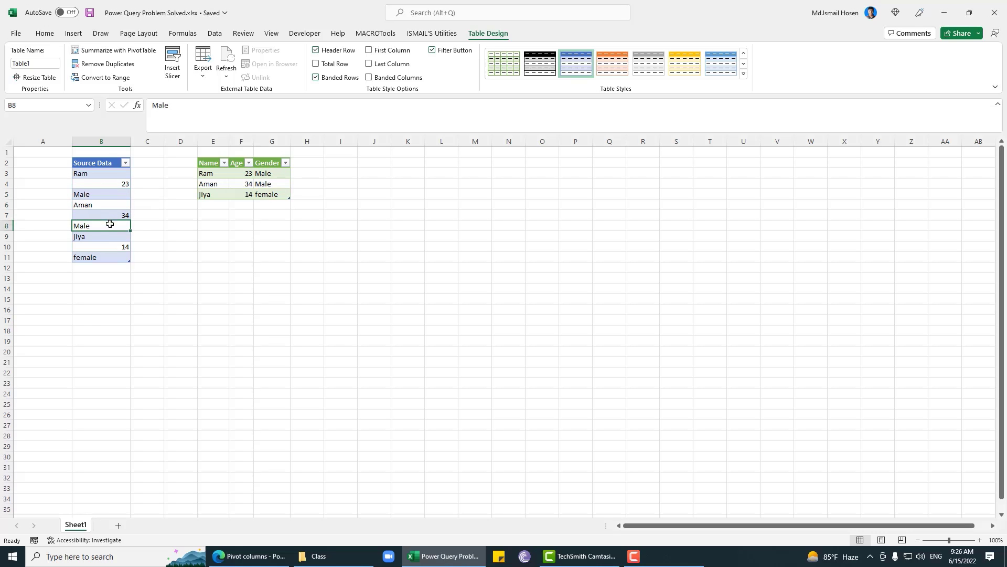
{"action": "left_click", "coordinate": [107, 205]}
{"action": "left_click", "coordinate": [107, 227]}
{"action": "left_click", "coordinate": [108, 245]}
{"action": "left_click", "coordinate": [108, 194]}
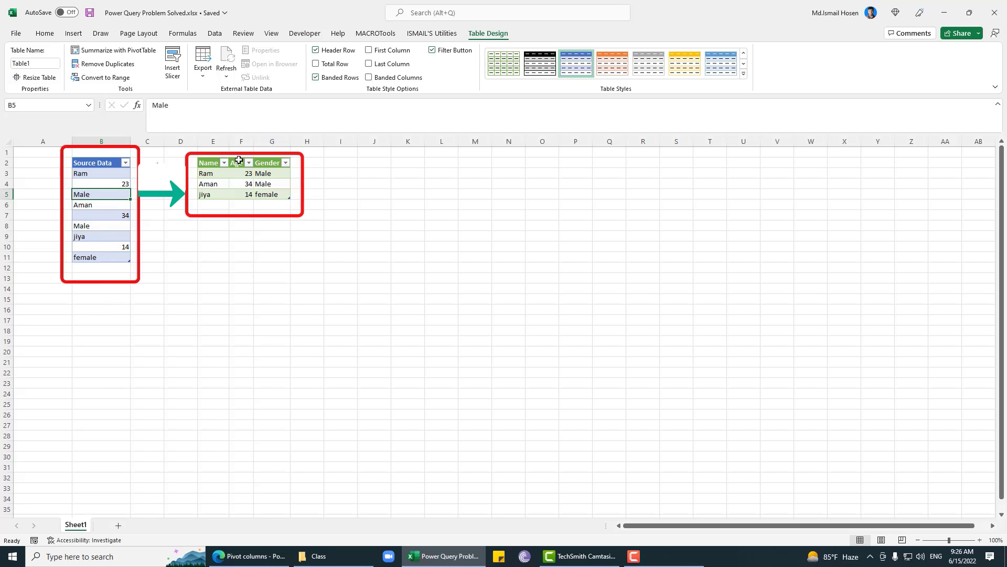
{"action": "left_click", "coordinate": [112, 204]}
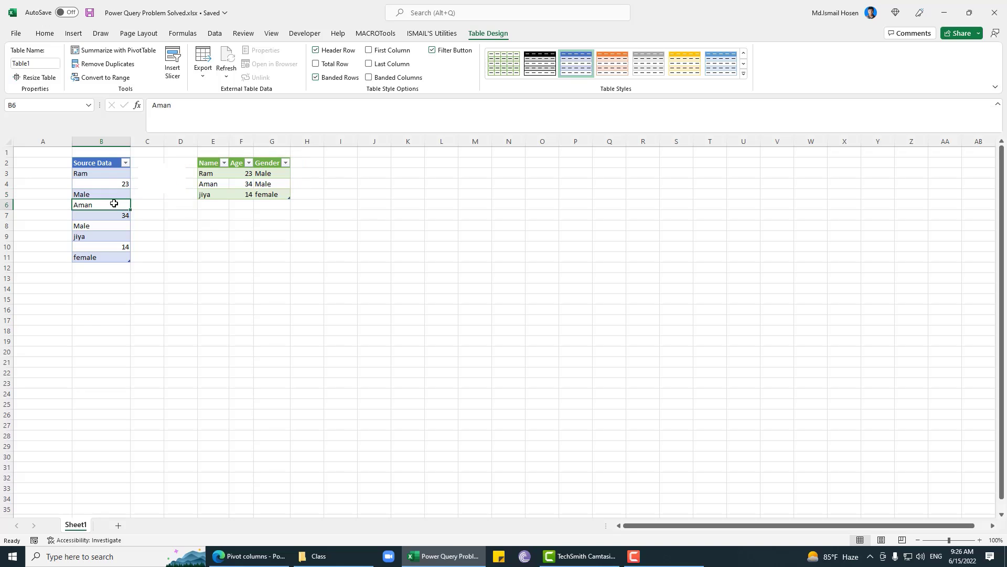
{"action": "left_click", "coordinate": [118, 194]}
{"action": "left_click", "coordinate": [122, 176]}
{"action": "left_click", "coordinate": [215, 184]}
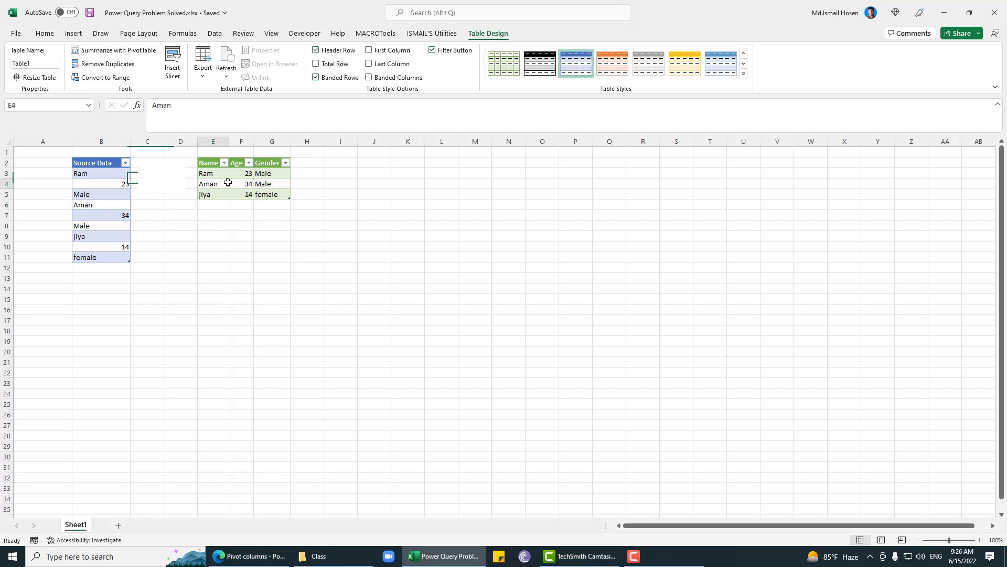
Step: Load the blue Source Data table into the Power Query Editor as a new query
{"action": "left_click", "coordinate": [110, 195]}
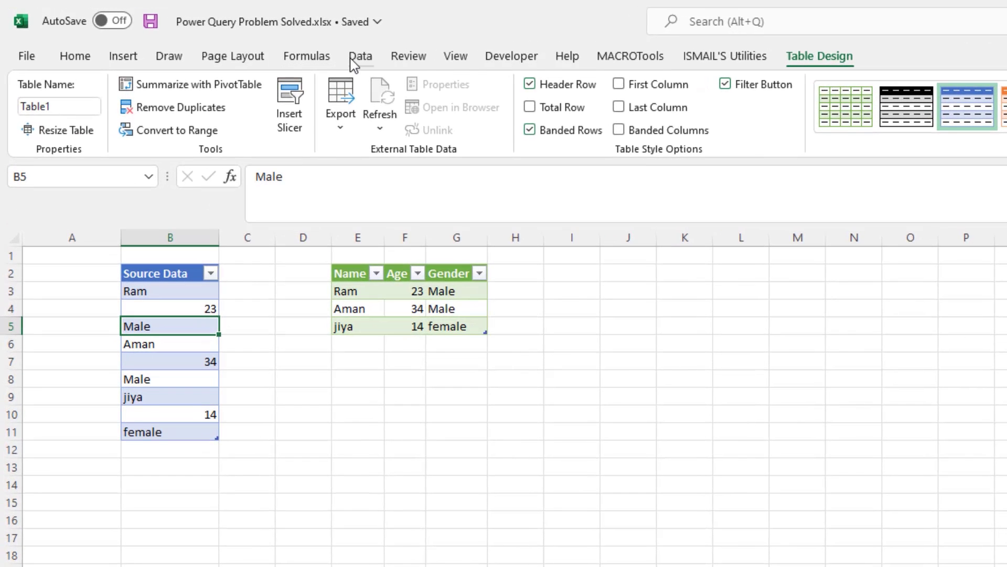
{"action": "left_click", "coordinate": [215, 33]}
{"action": "left_click", "coordinate": [111, 130]}
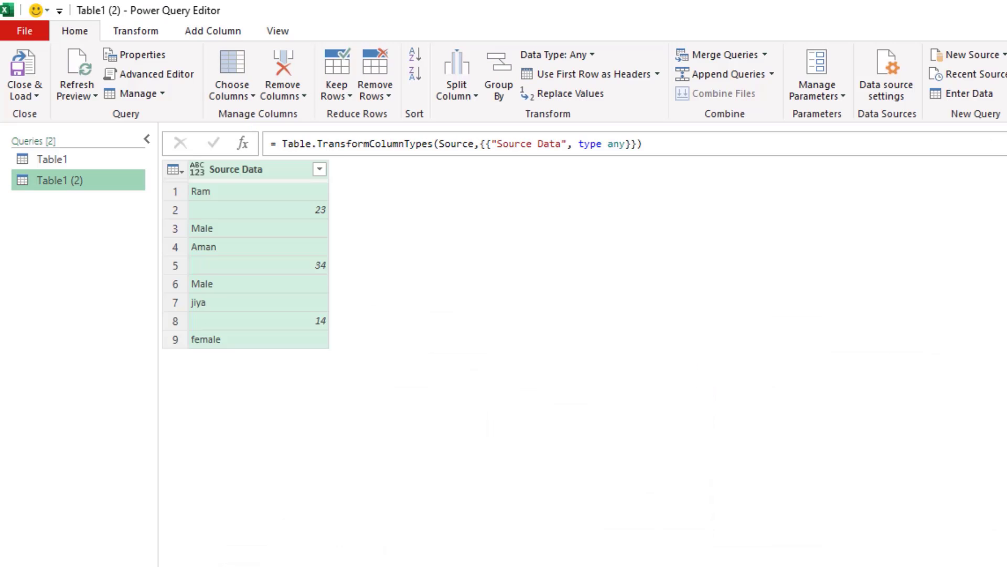
Step: Remove the automatic type-change step from the query and add an index column starting from 0
{"action": "left_click", "coordinate": [1006, 256]}
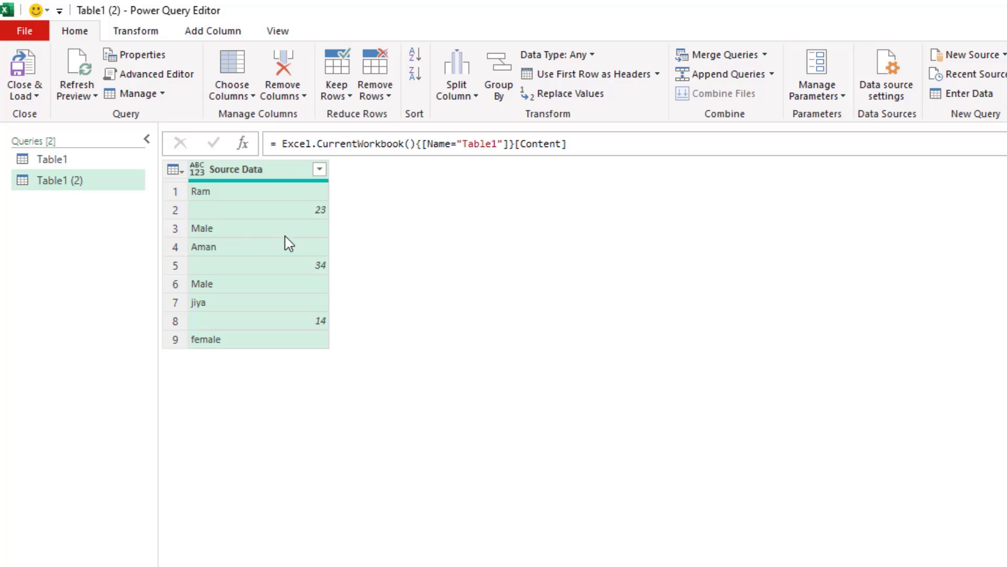
{"action": "left_click", "coordinate": [221, 40]}
{"action": "left_click", "coordinate": [231, 78]}
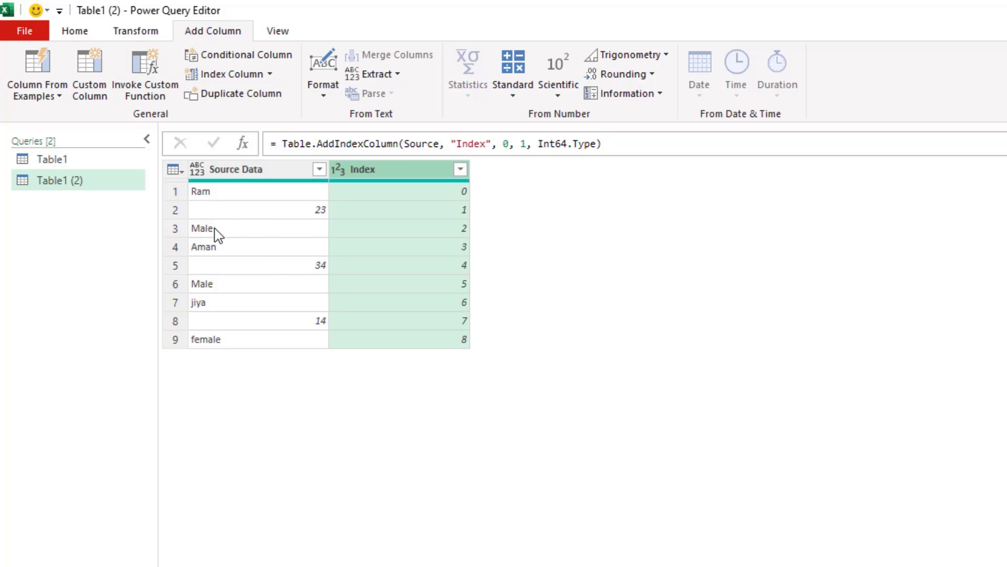
Step: Add a custom column named Custom with the formula Number.Mod([Index],3)
{"action": "left_click", "coordinate": [96, 69]}
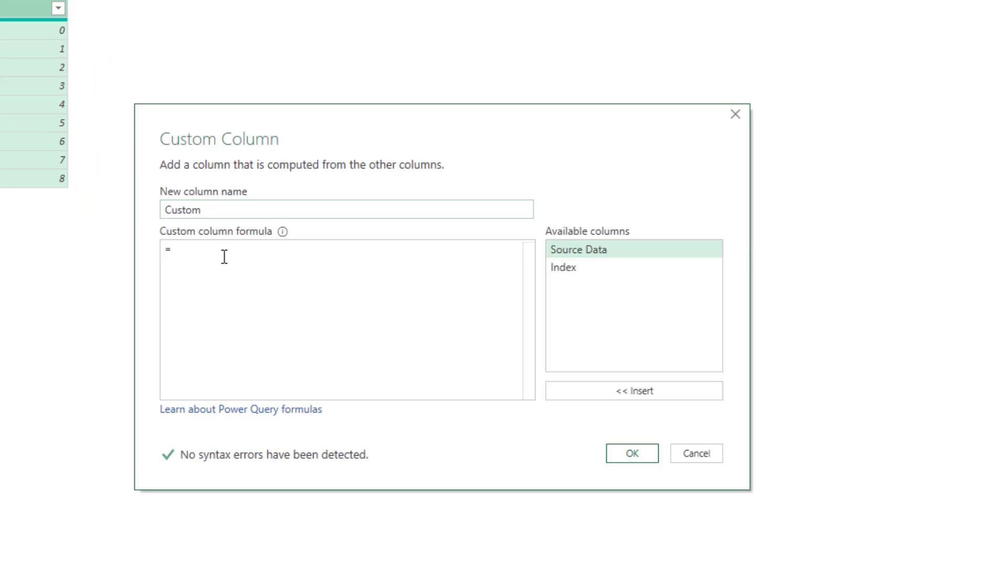
{"action": "type", "text": "Number.Mod("}
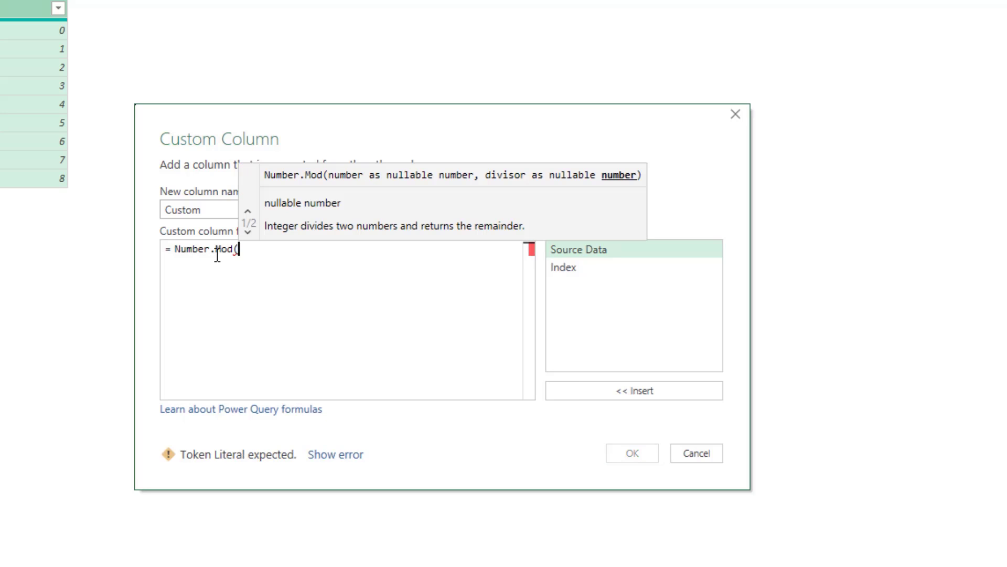
{"action": "double_click", "coordinate": [592, 274]}
{"action": "left_click", "coordinate": [373, 349]}
{"action": "type", "text": ",3"}
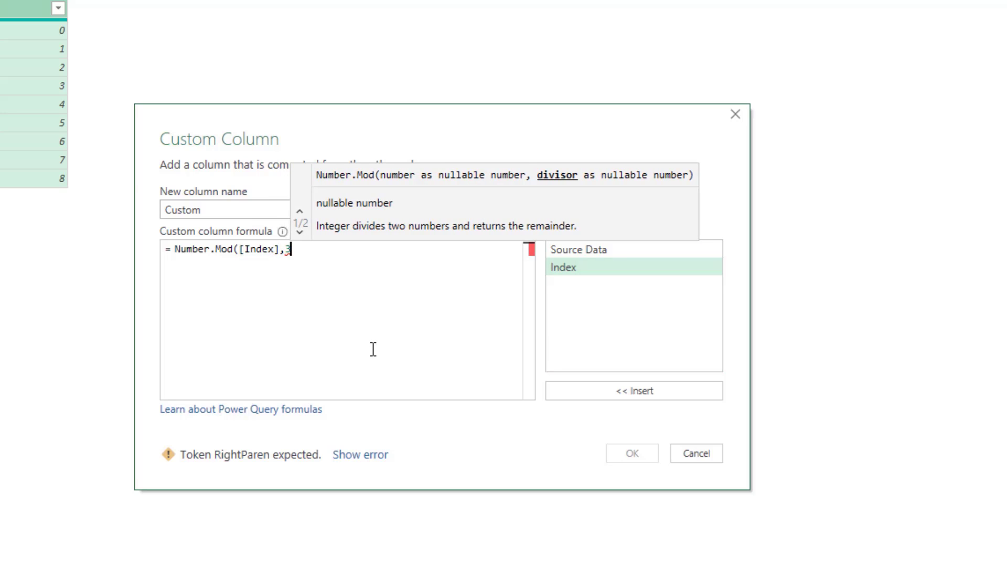
{"action": "type", "text": ")"}
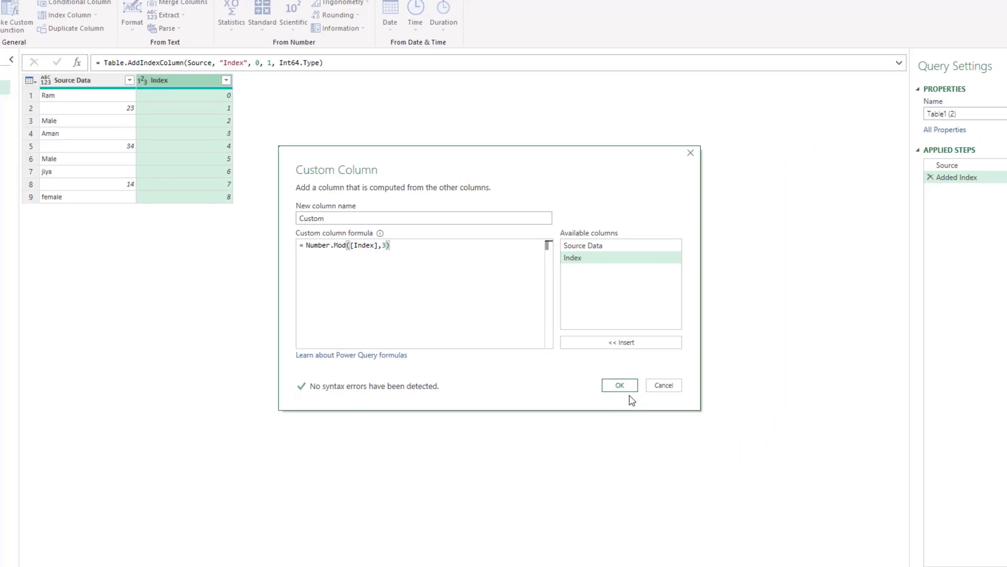
{"action": "left_click", "coordinate": [625, 384]}
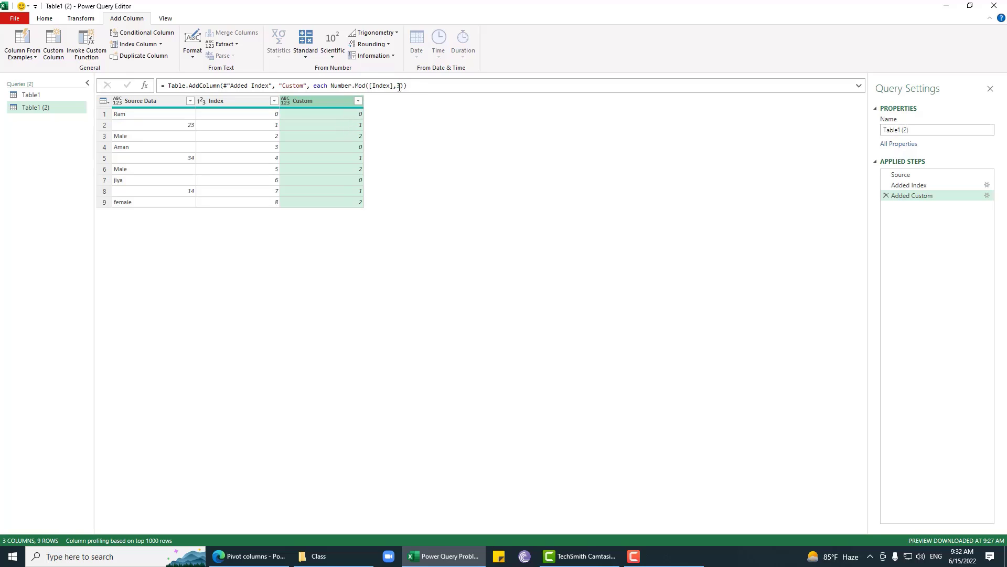
Step: Examine the repeating remainders in the Custom column against the name, age and gender rows
{"action": "left_click", "coordinate": [361, 115]}
{"action": "left_click", "coordinate": [360, 125]}
{"action": "left_click", "coordinate": [361, 136]}
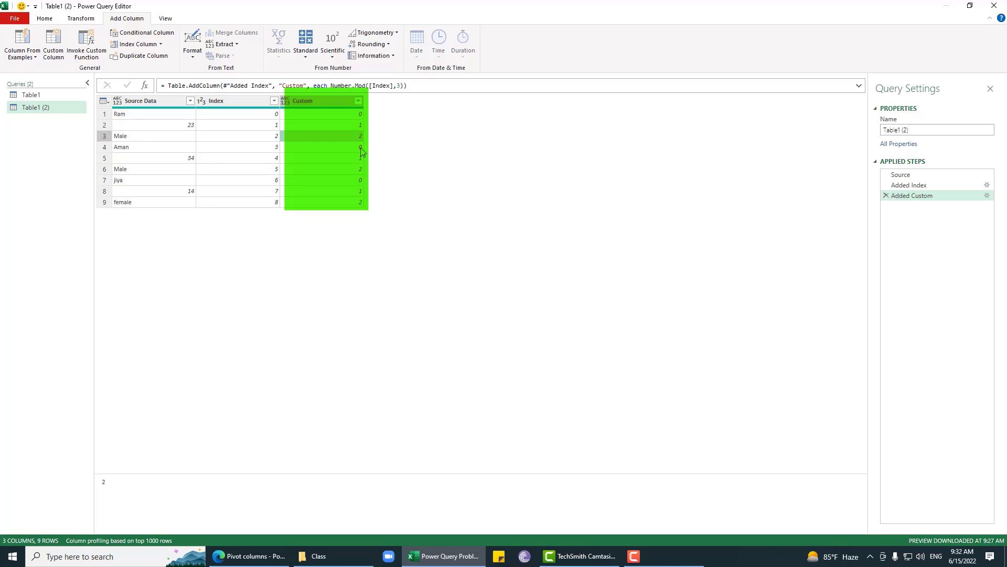
{"action": "left_click", "coordinate": [361, 148]}
{"action": "left_click", "coordinate": [361, 159]}
{"action": "left_click", "coordinate": [361, 170]}
{"action": "left_click", "coordinate": [362, 180]}
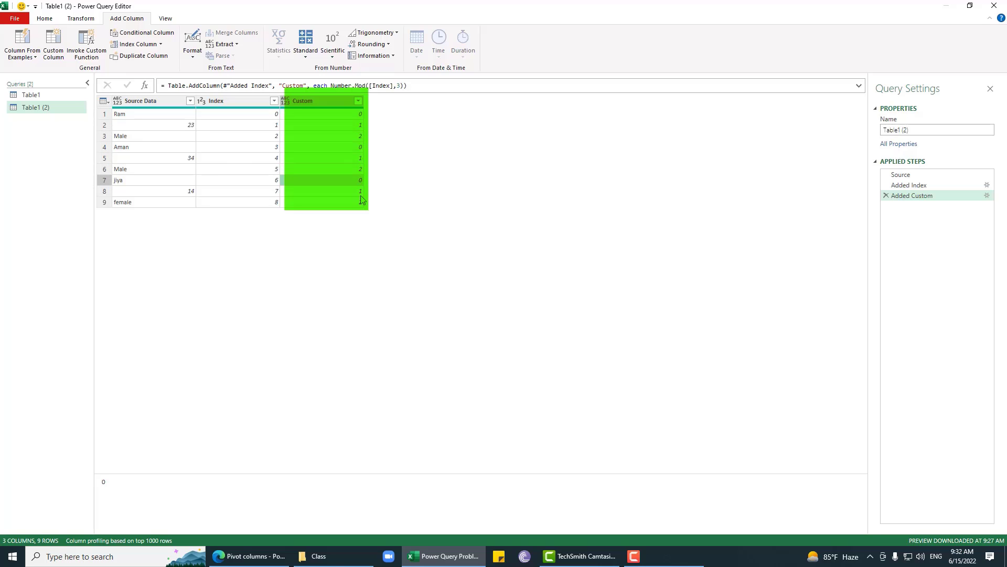
{"action": "left_click", "coordinate": [362, 192]}
{"action": "left_click", "coordinate": [363, 203]}
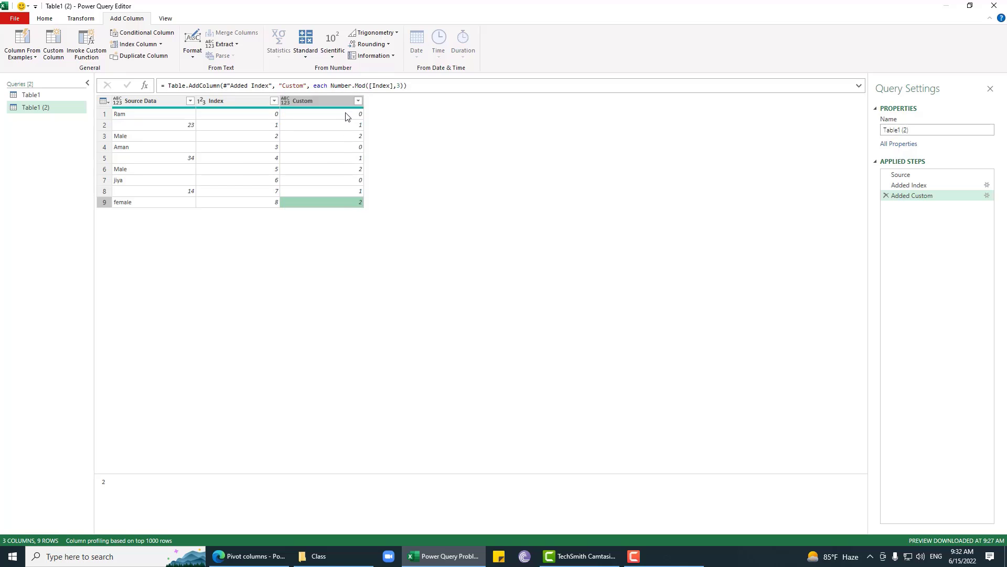
{"action": "left_click", "coordinate": [299, 114]}
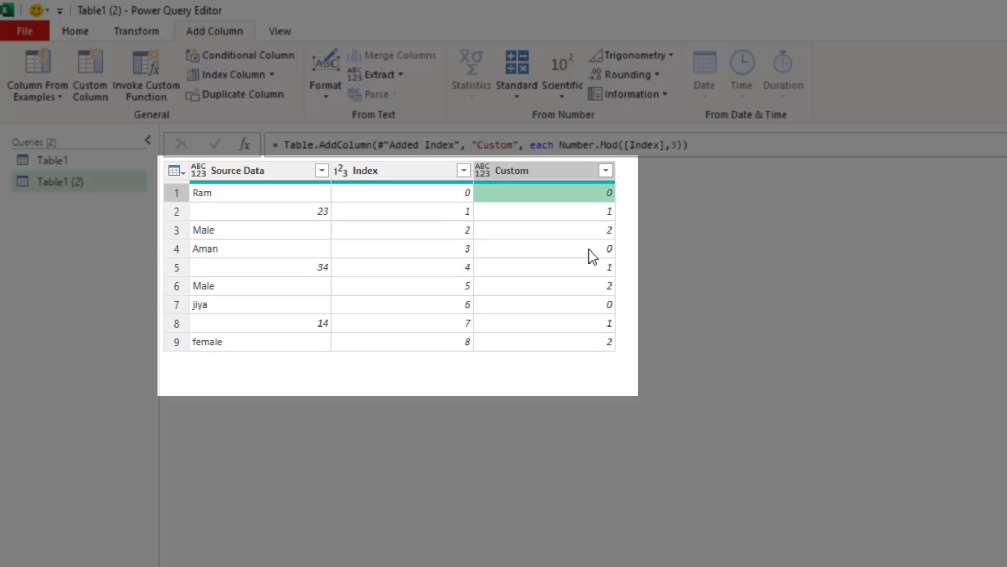
{"action": "left_click", "coordinate": [314, 147]}
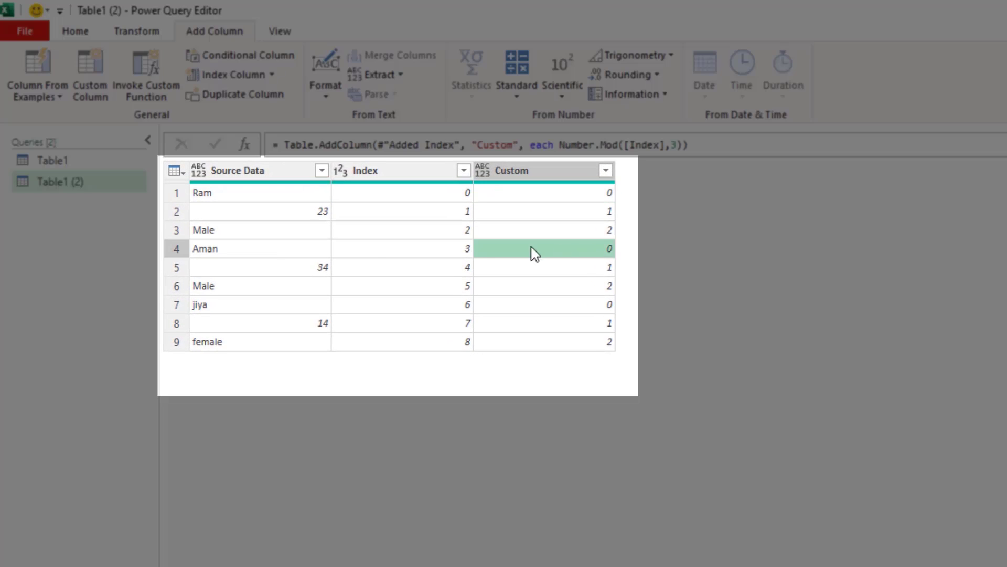
{"action": "left_click", "coordinate": [601, 306]}
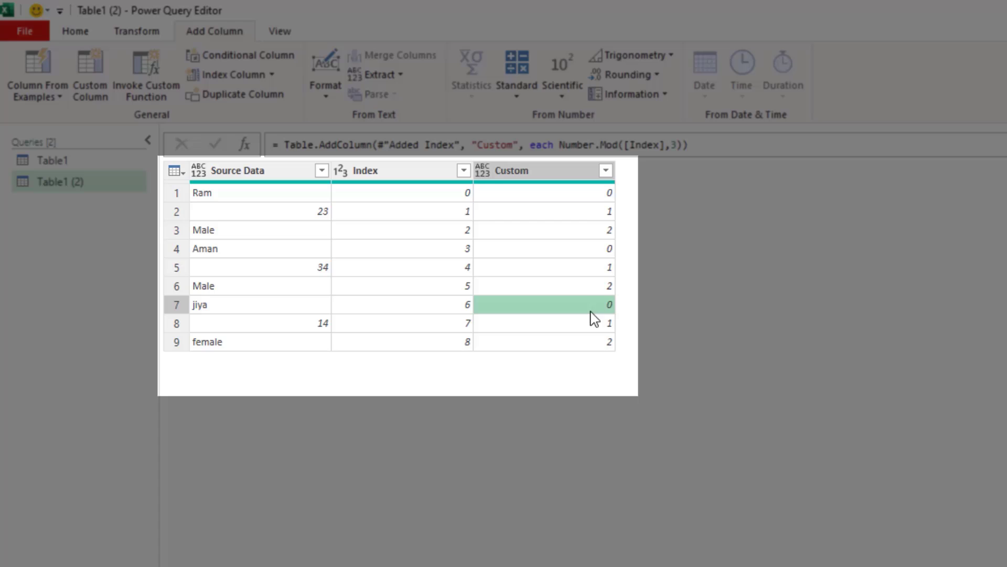
{"action": "left_click", "coordinate": [598, 211]}
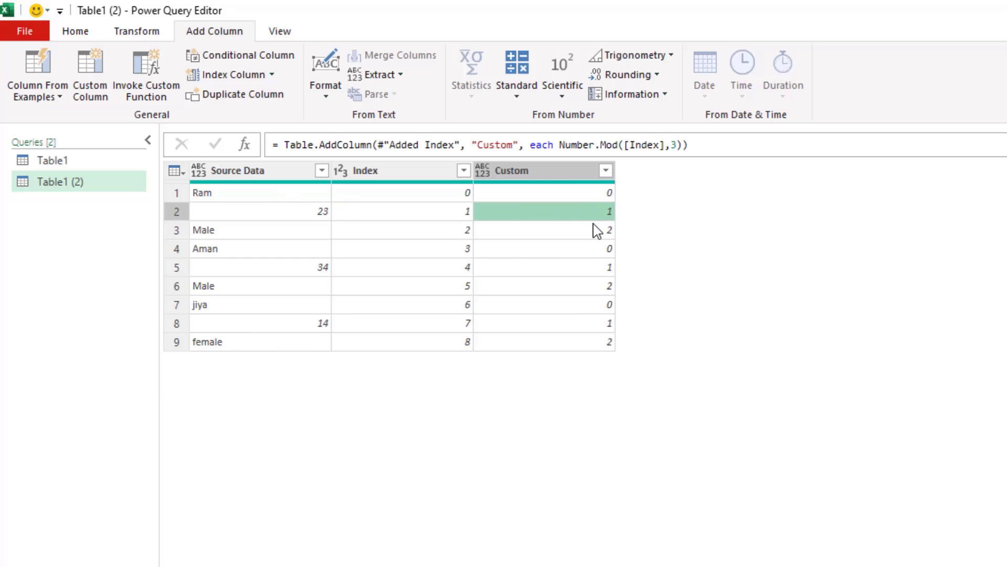
Step: Remove the Index column from the query
{"action": "left_click", "coordinate": [567, 173]}
{"action": "left_click", "coordinate": [412, 174]}
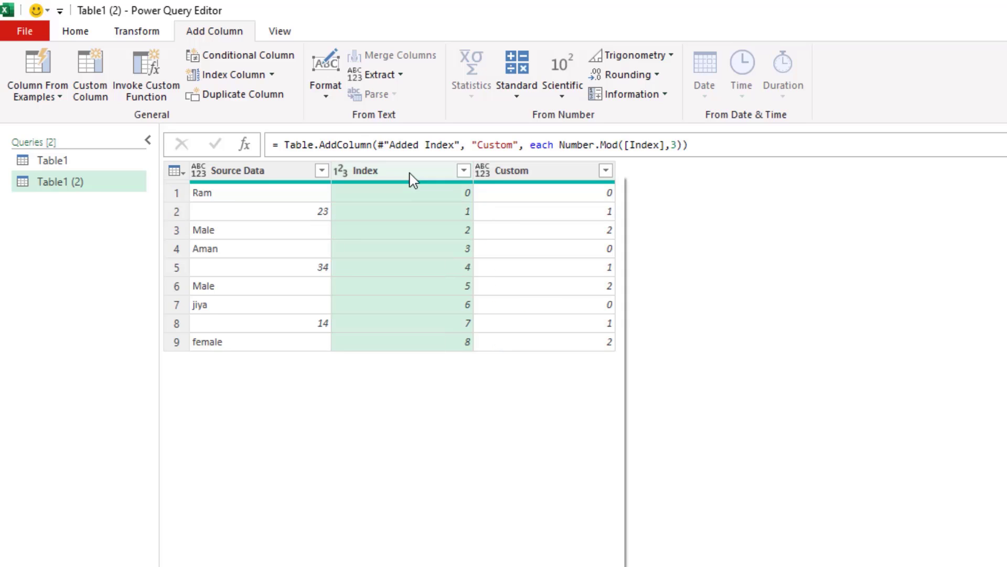
{"action": "right_click", "coordinate": [412, 178]}
{"action": "left_click", "coordinate": [459, 208]}
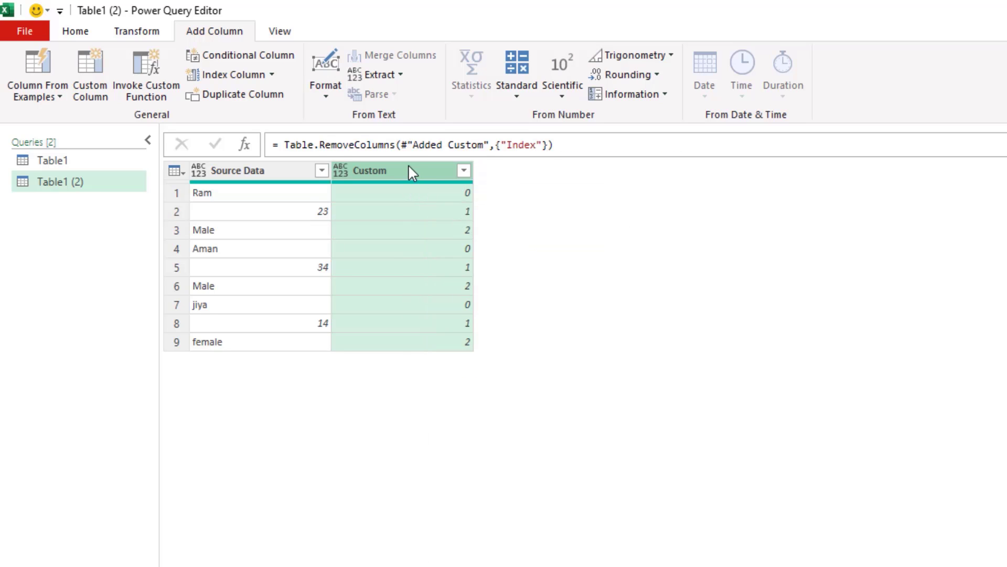
Step: Group the rows by the Custom column, using the All Rows operation and Count as the new column name
{"action": "left_click", "coordinate": [85, 32]}
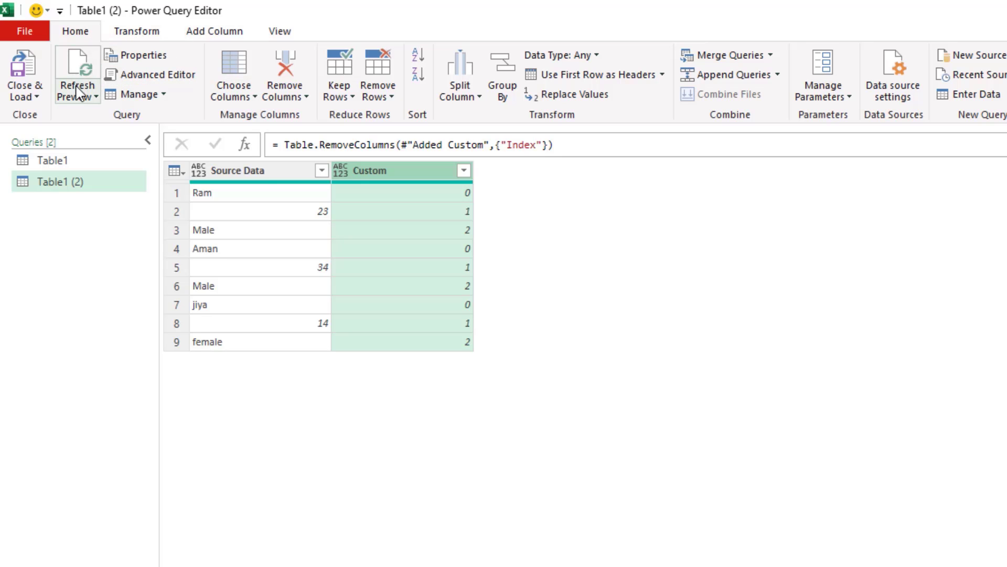
{"action": "left_click", "coordinate": [137, 31]}
{"action": "left_click", "coordinate": [22, 78]}
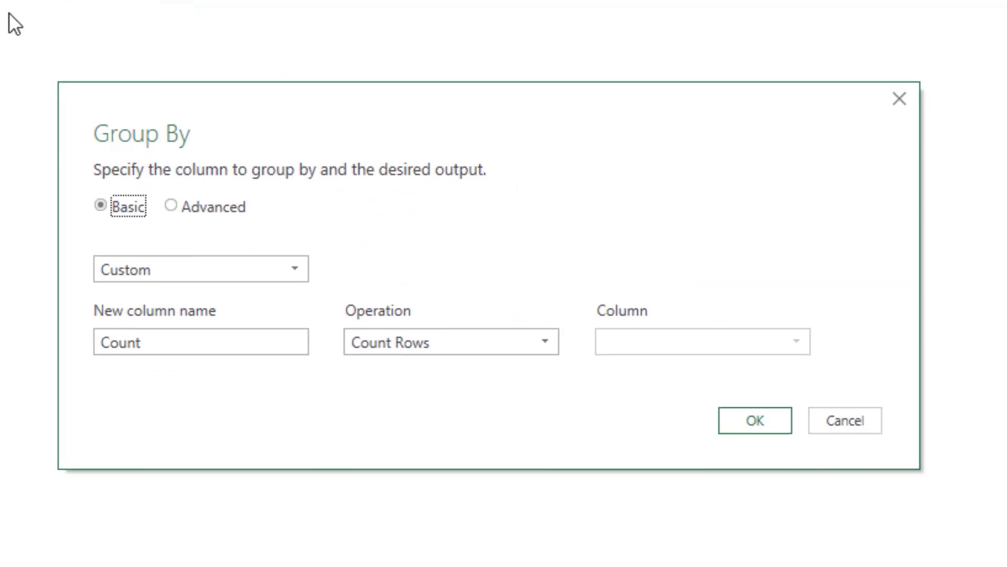
{"action": "left_click", "coordinate": [491, 342]}
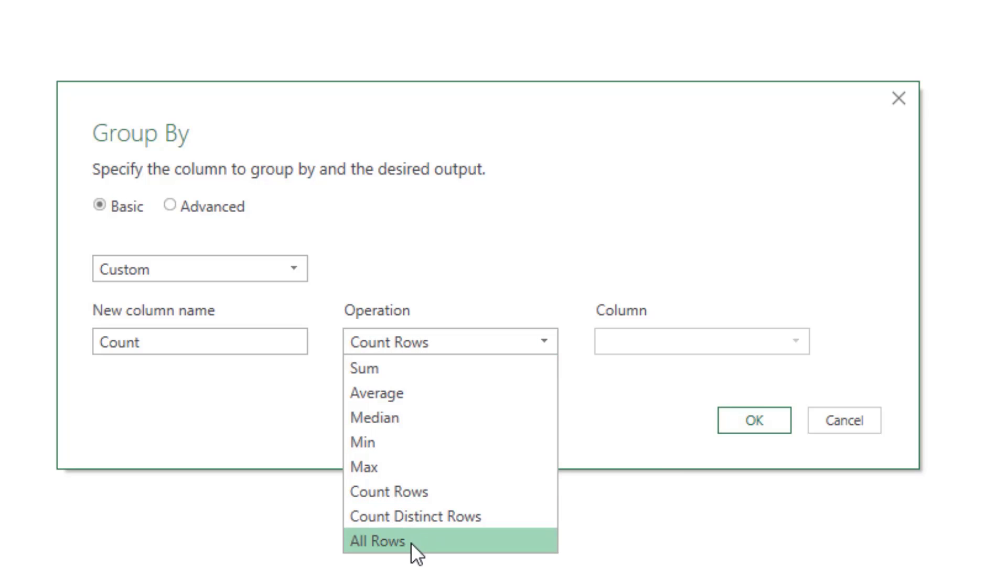
{"action": "left_click", "coordinate": [380, 540]}
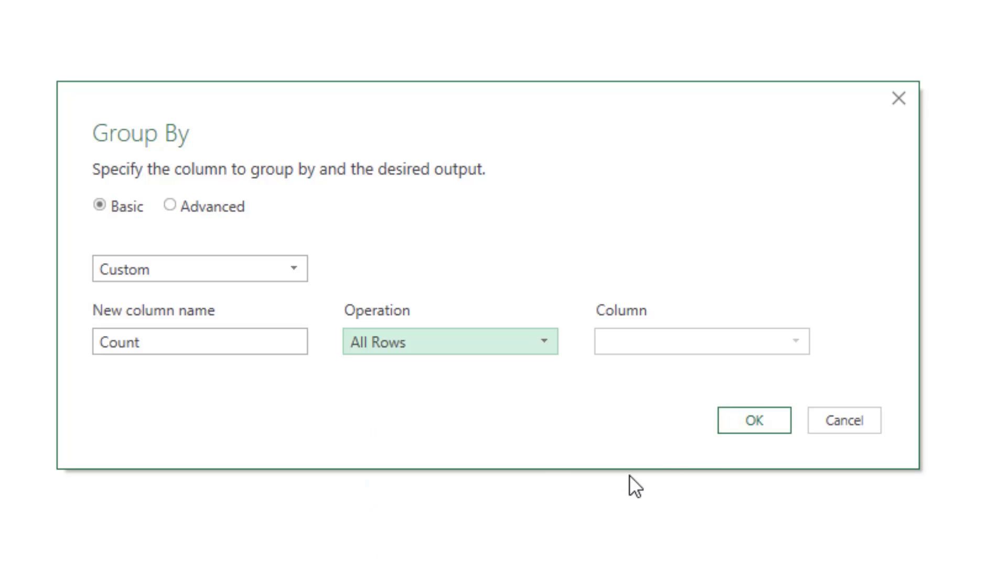
{"action": "left_click", "coordinate": [766, 425]}
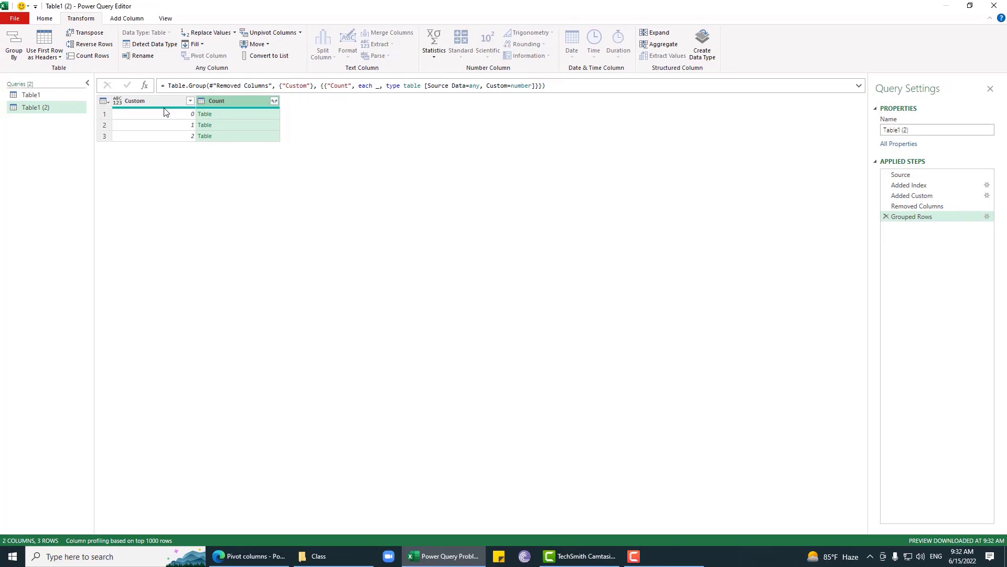
Step: Preview the nested table in the Count column for each of the three groups
{"action": "left_click", "coordinate": [172, 117]}
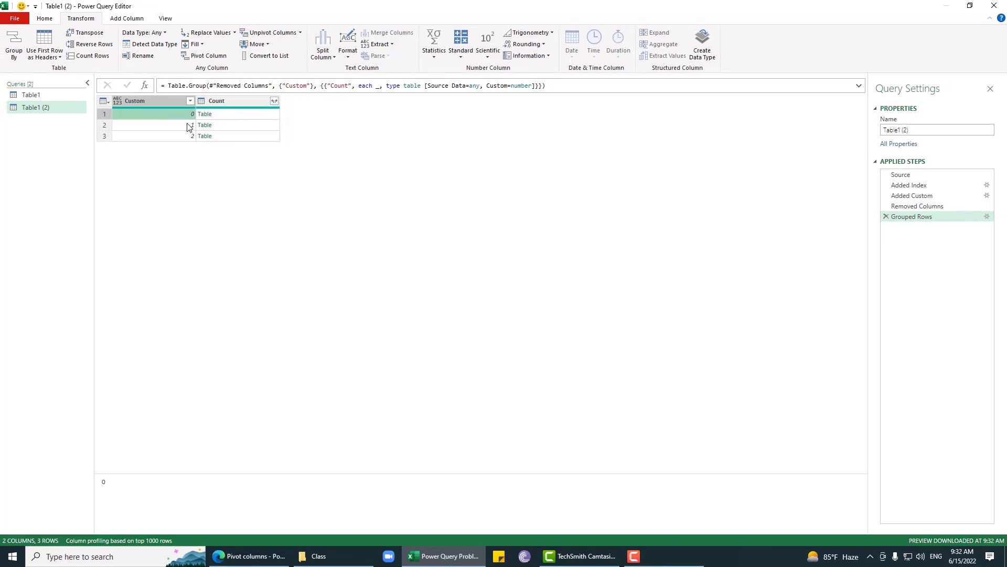
{"action": "left_click", "coordinate": [227, 116]}
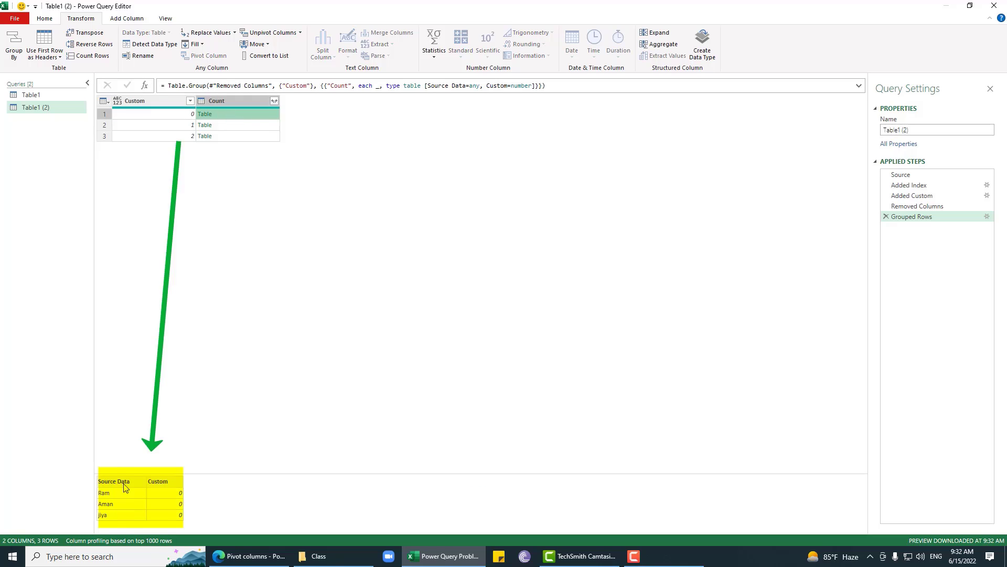
{"action": "left_click", "coordinate": [234, 128]}
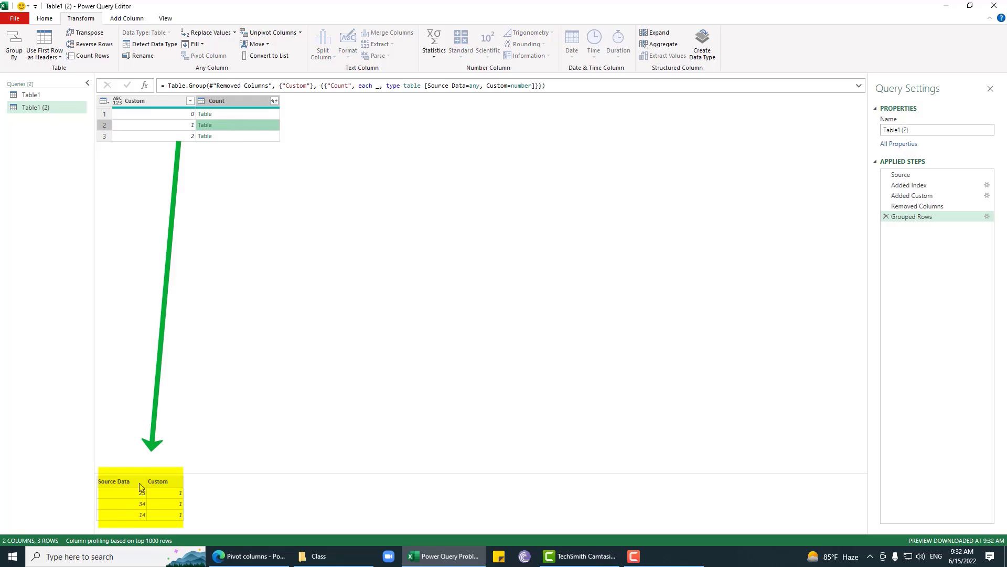
{"action": "left_click", "coordinate": [232, 137]}
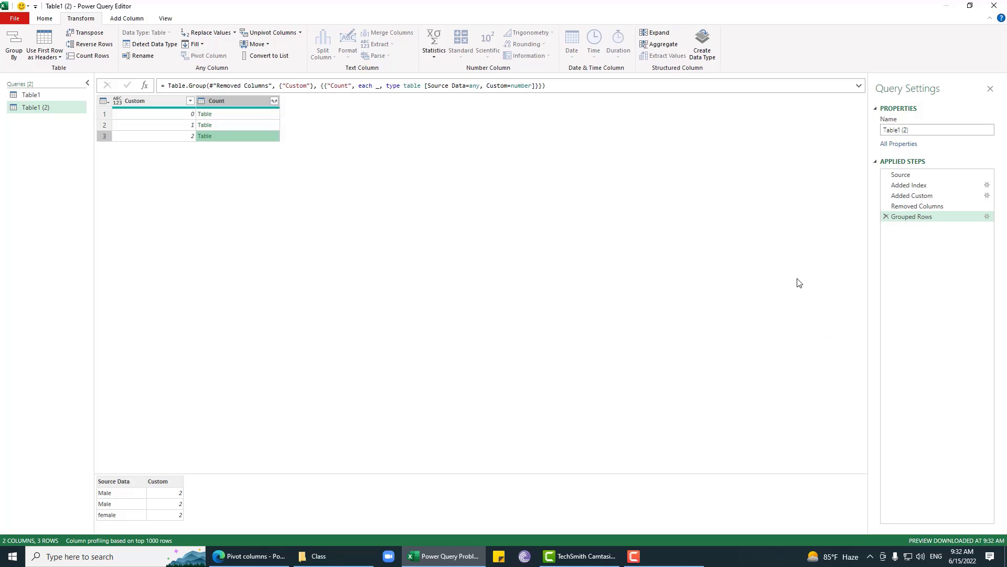
{"action": "left_click", "coordinate": [254, 101]}
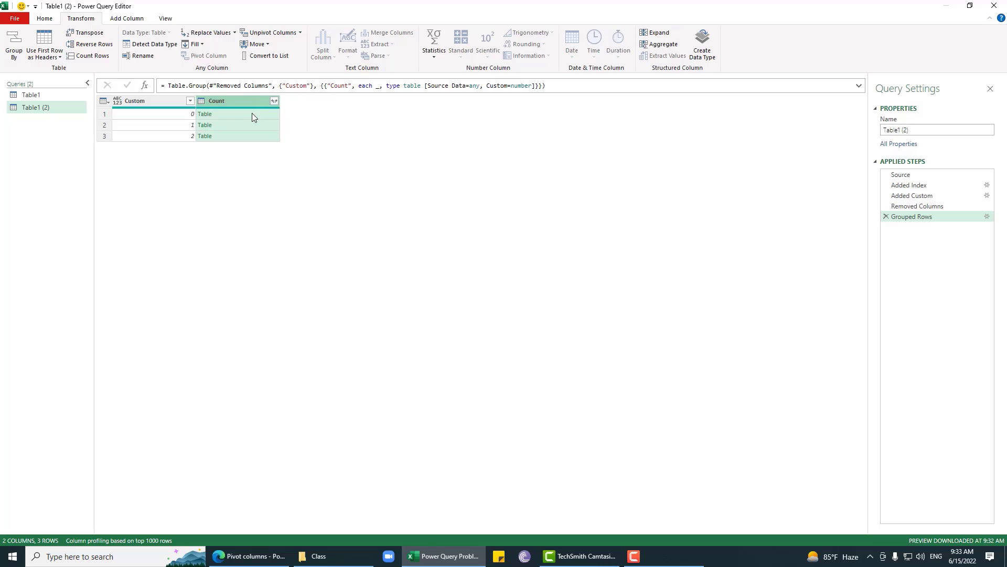
Step: Review the names, ages and genders nested under remainders 0, 1 and 2 in the Count column
{"action": "left_click", "coordinate": [234, 116]}
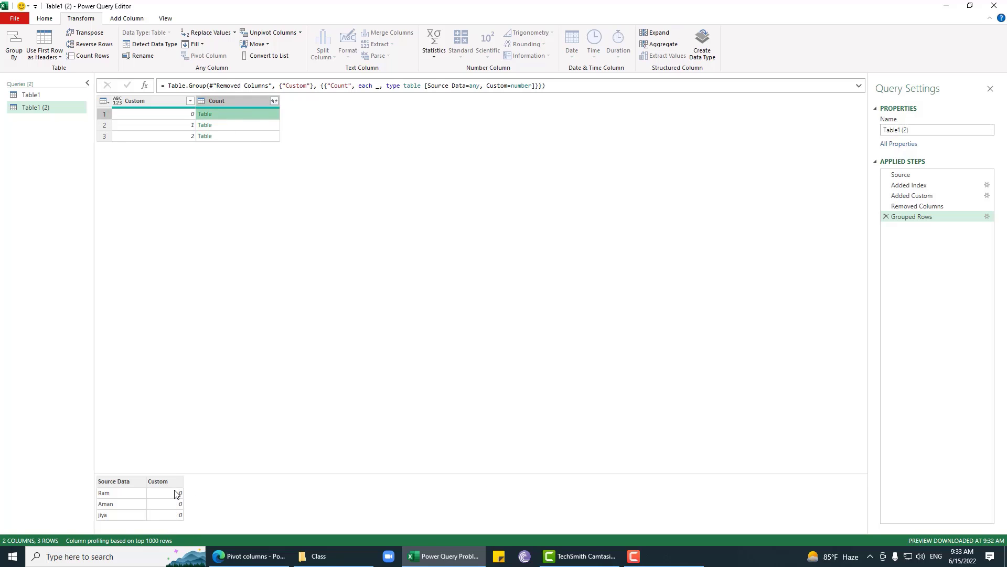
{"action": "left_click", "coordinate": [247, 125]}
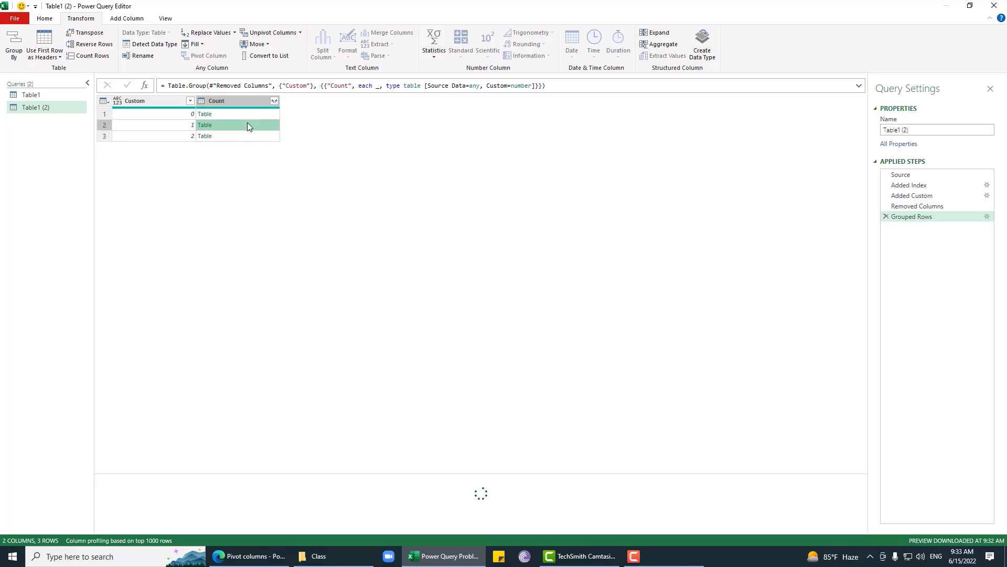
{"action": "left_click", "coordinate": [265, 139]}
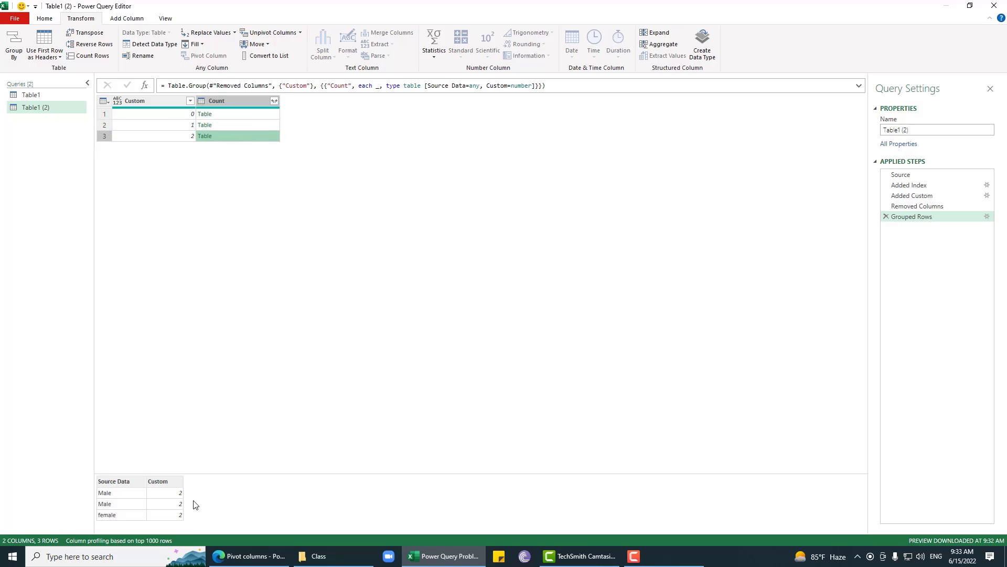
{"action": "left_click", "coordinate": [247, 114]}
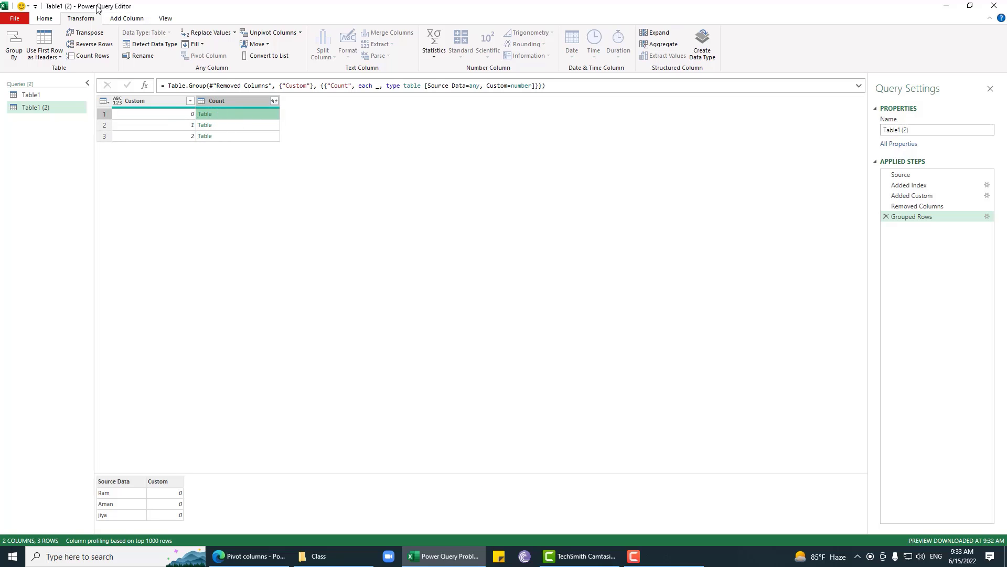
Step: Add a custom column named Custom.1 with the formula Table.AddIndexColumn([Count],"Serial No",1,1) to number the rows within each group
{"action": "left_click", "coordinate": [247, 101]}
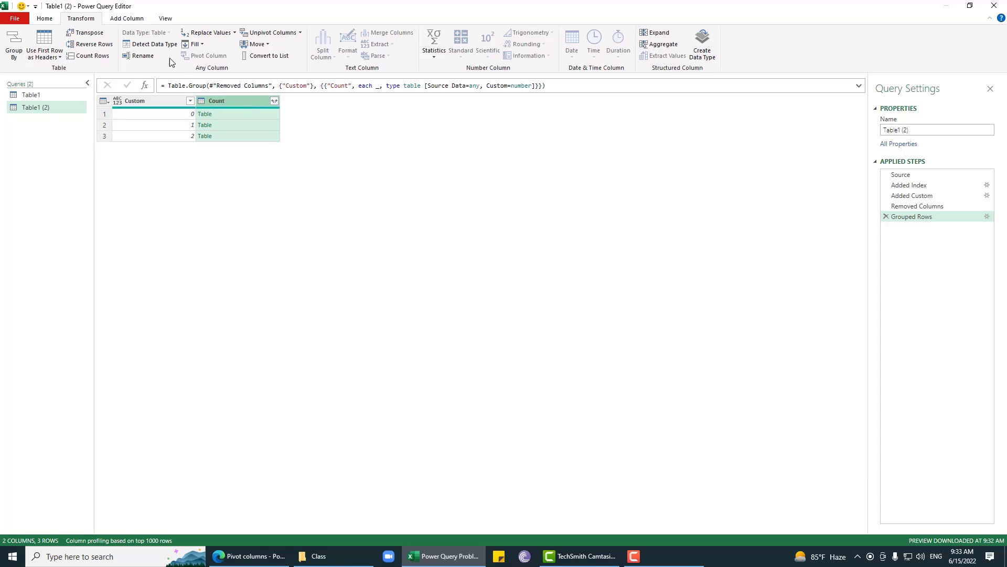
{"action": "left_click", "coordinate": [135, 20]}
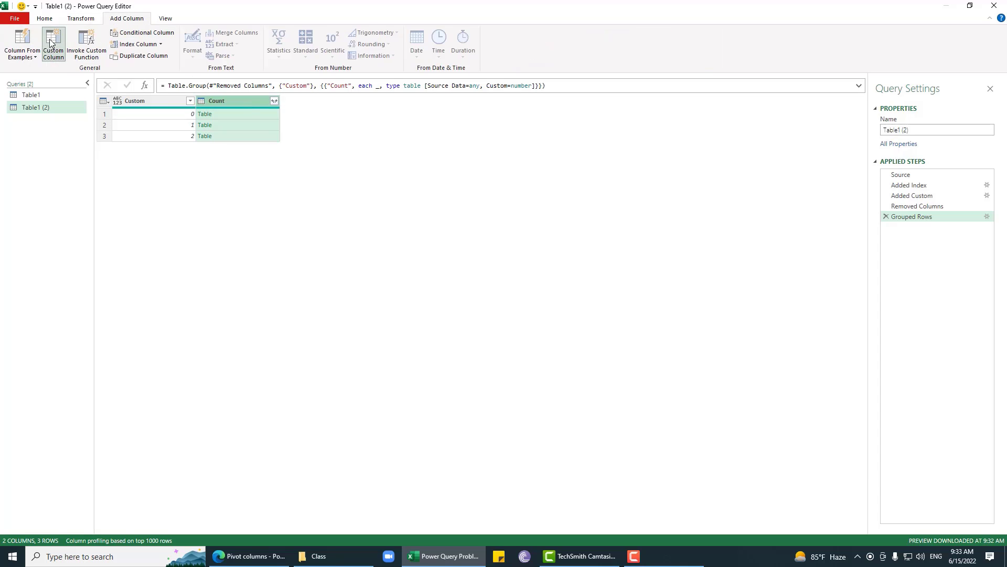
{"action": "left_click", "coordinate": [53, 47]}
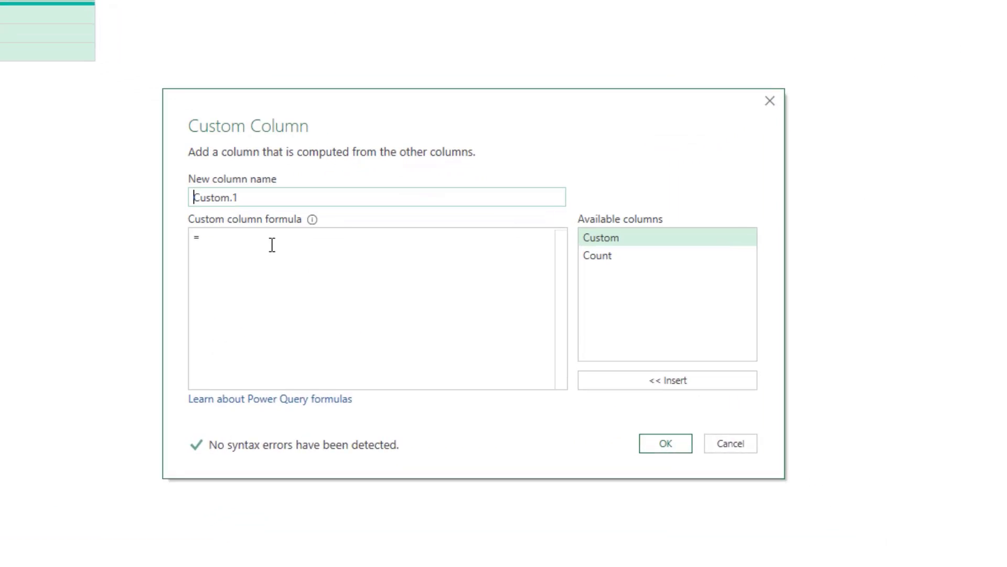
{"action": "left_click", "coordinate": [273, 245]}
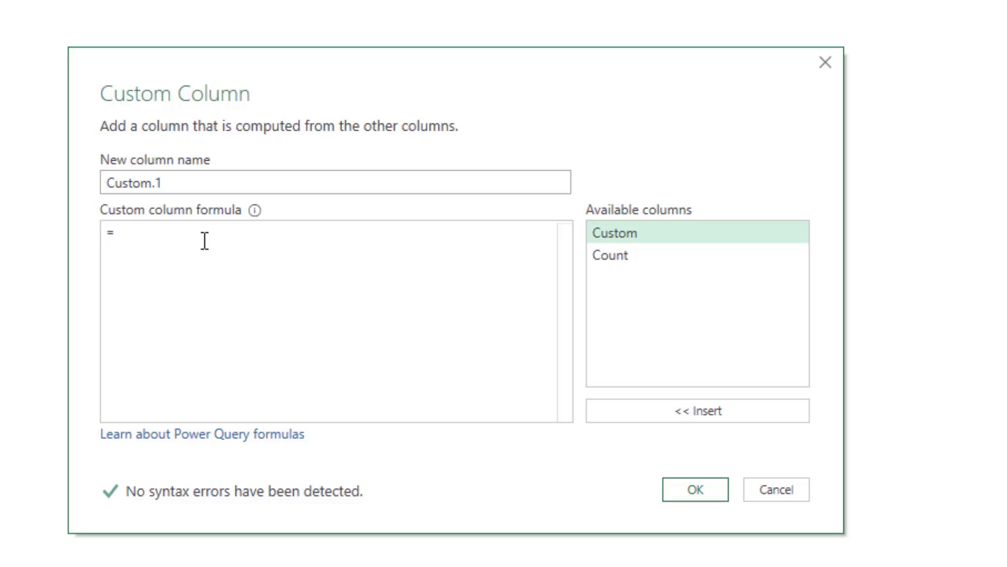
{"action": "type", "text": "t"}
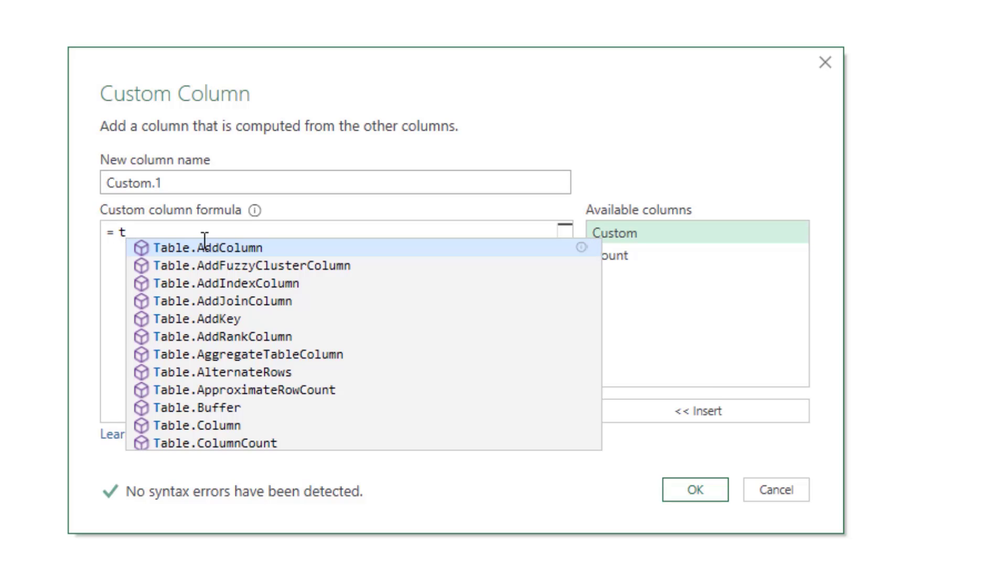
{"action": "type", "text": "ai"}
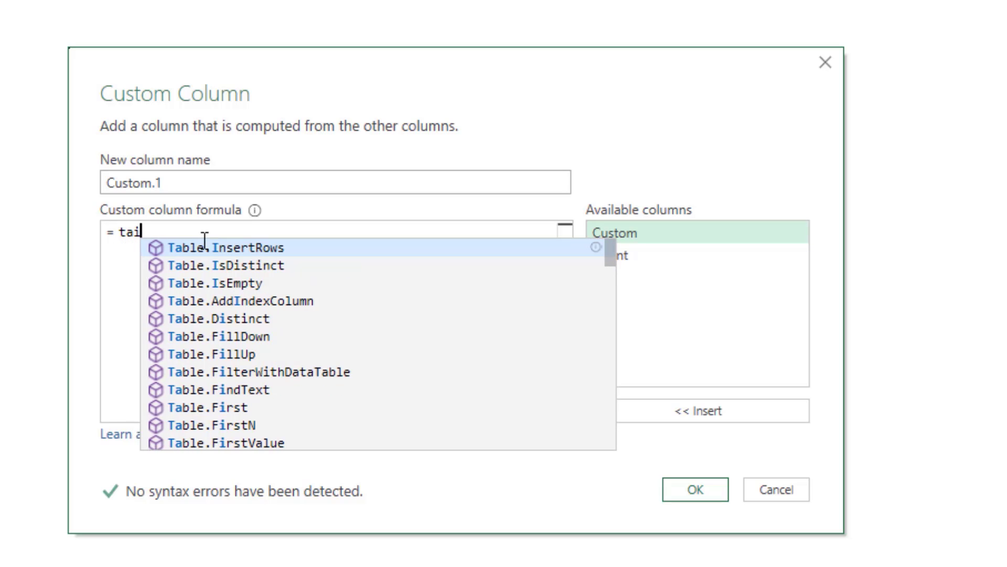
{"action": "type", "text": "d"}
{"action": "key", "text": "Tab"}
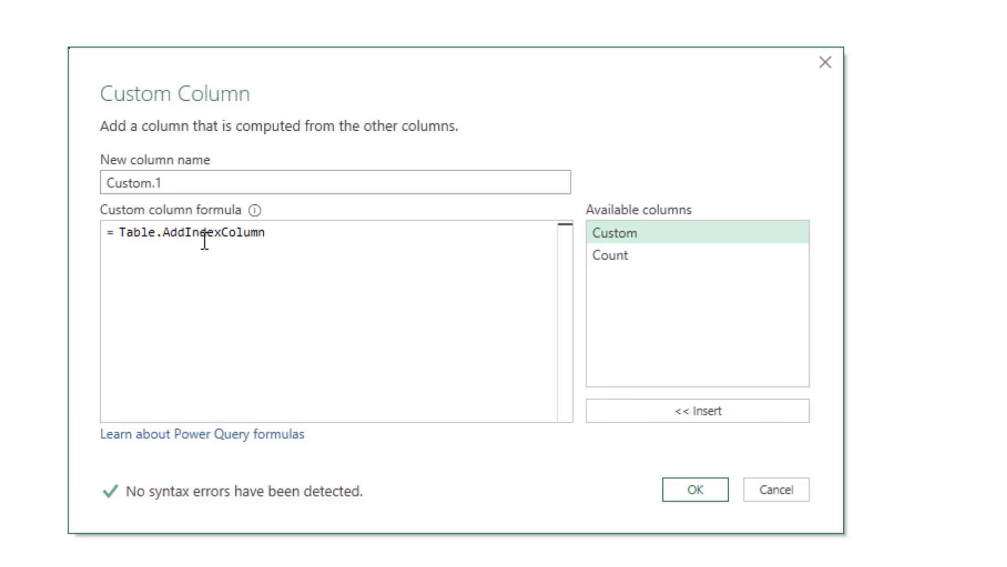
{"action": "type", "text": "("}
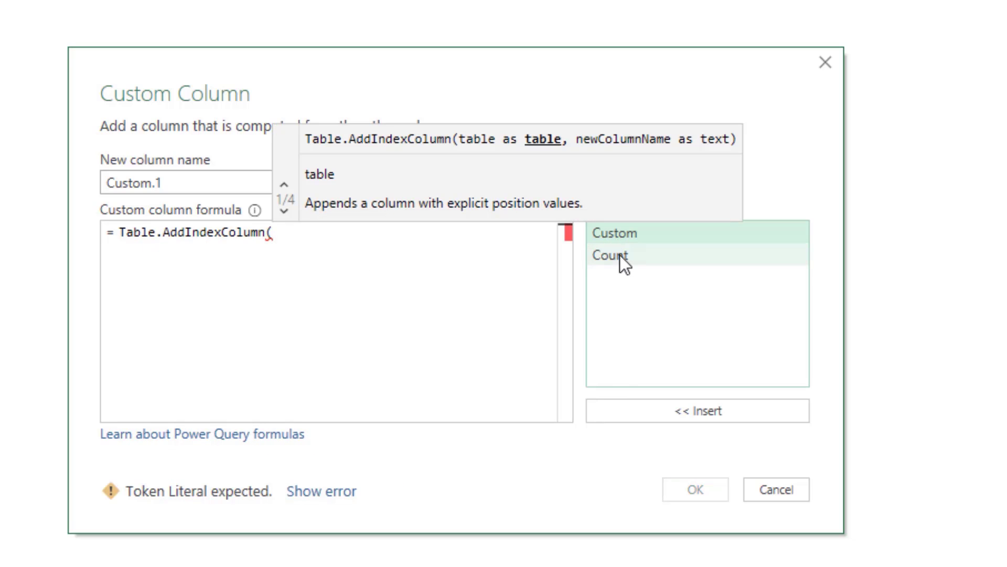
{"action": "double_click", "coordinate": [619, 254]}
{"action": "type", "text": ","}
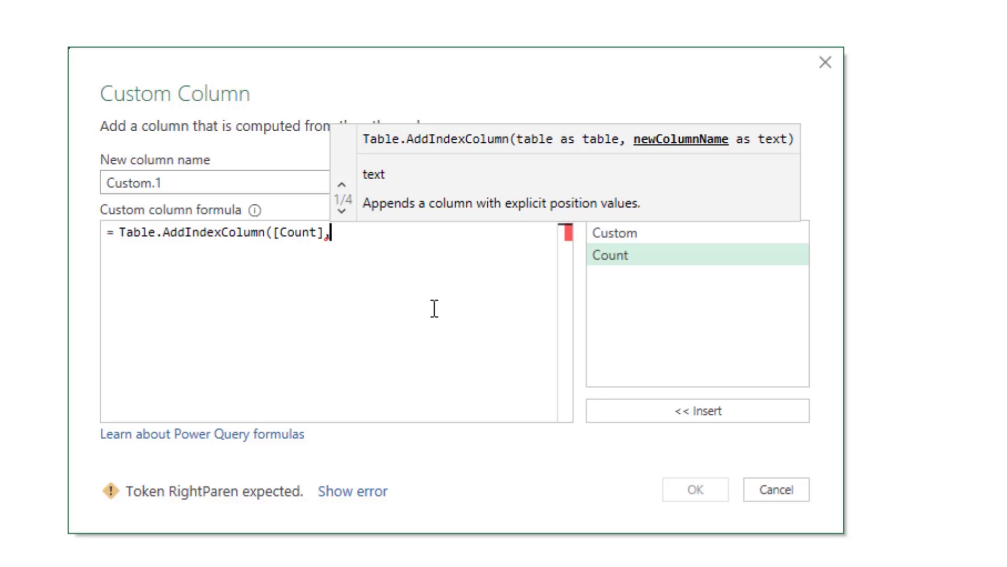
{"action": "type", "text": "\""}
{"action": "type", "text": "Serial N"}
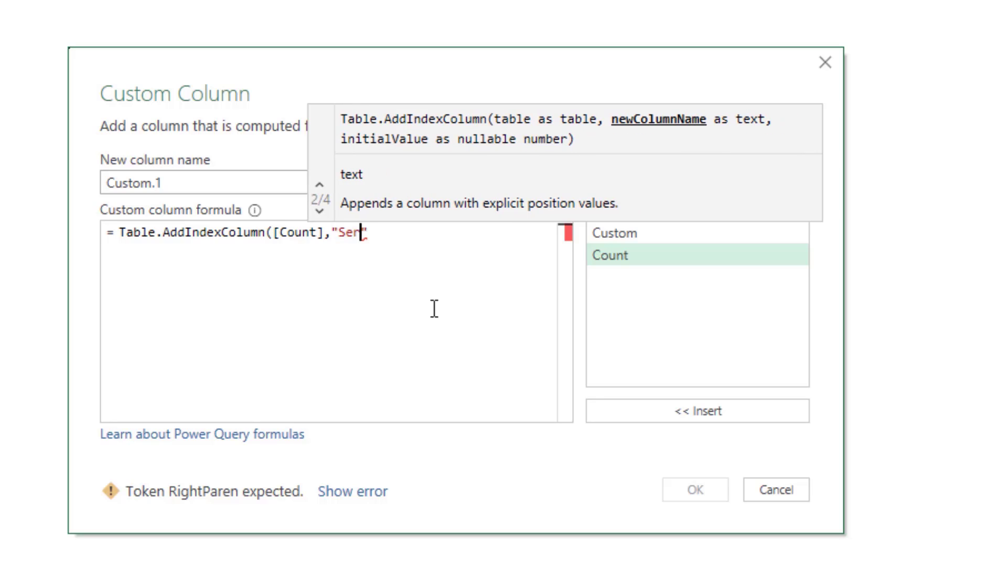
{"action": "type", "text": "o\",1,1)"}
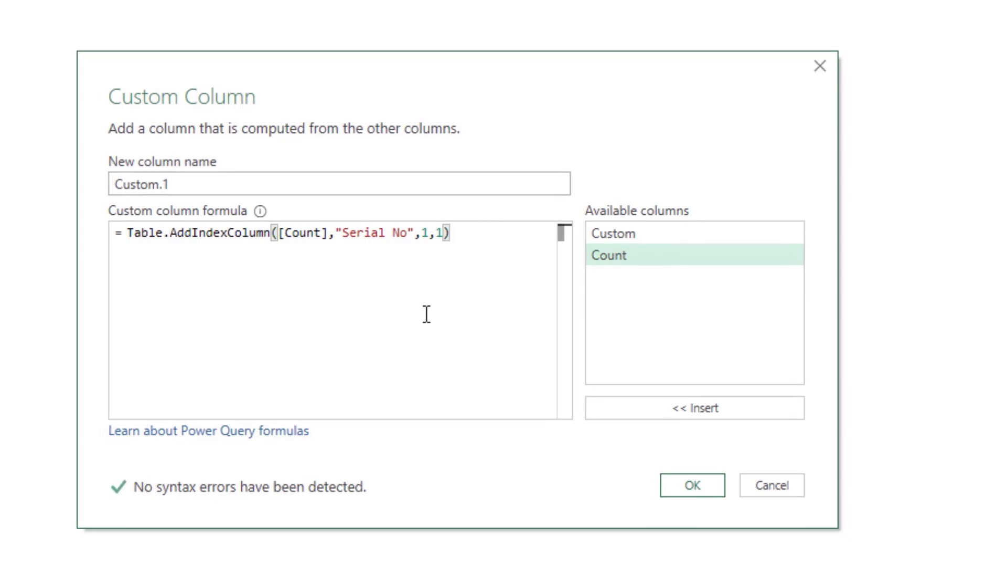
{"action": "left_click", "coordinate": [696, 492]}
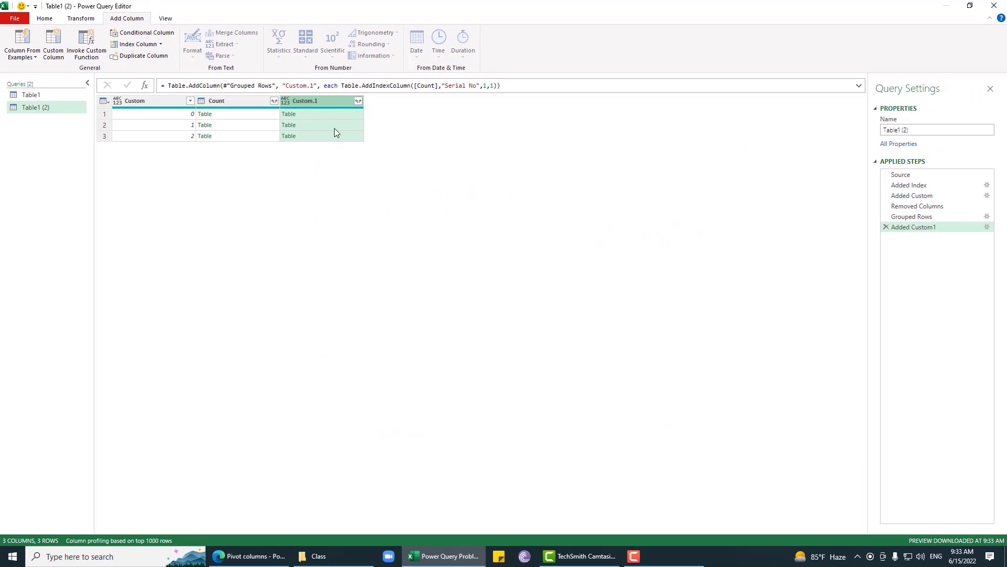
Step: Preview the Serial No values in each nested table of the Custom.1 column
{"action": "left_click", "coordinate": [329, 114]}
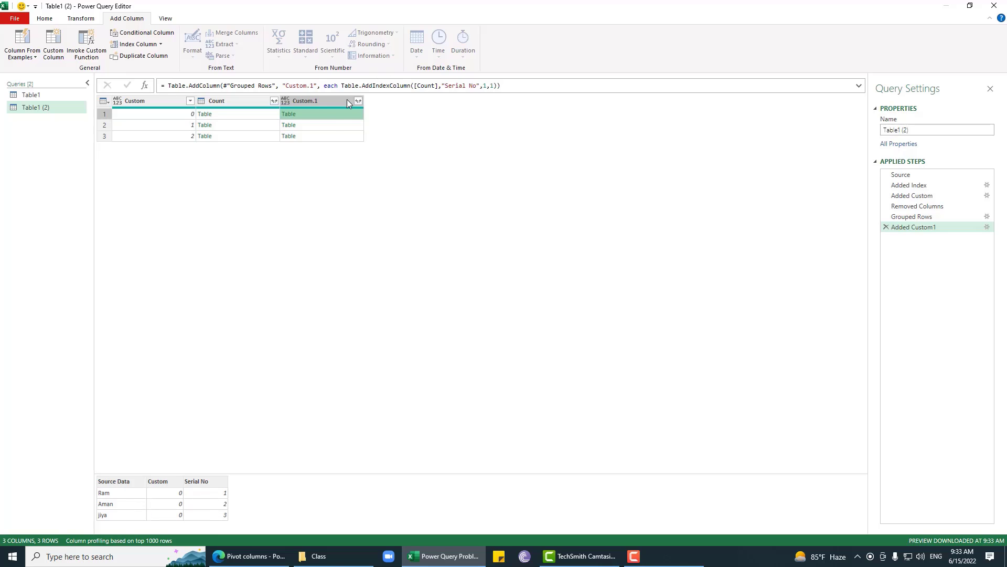
{"action": "left_click", "coordinate": [331, 126]}
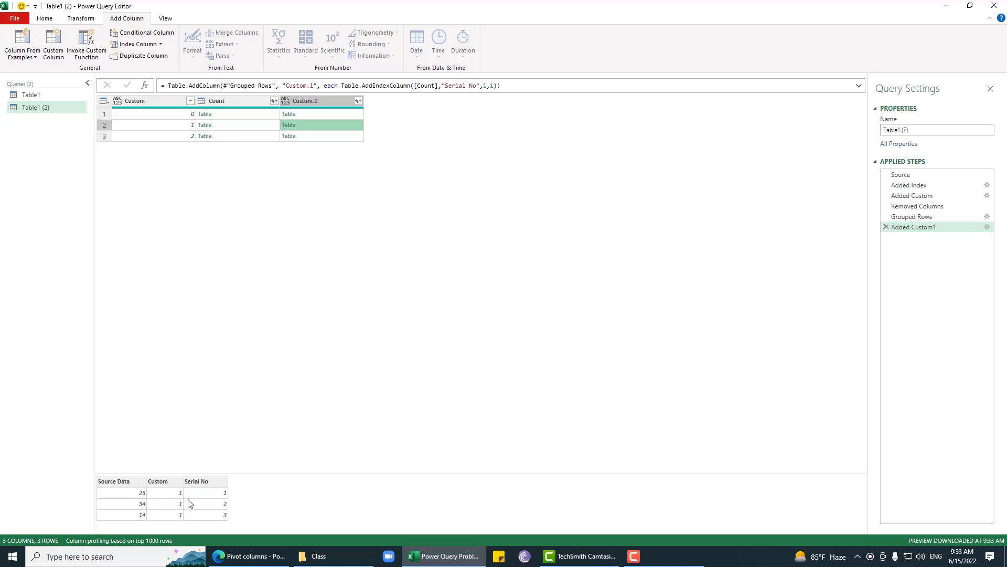
{"action": "left_click", "coordinate": [338, 139]}
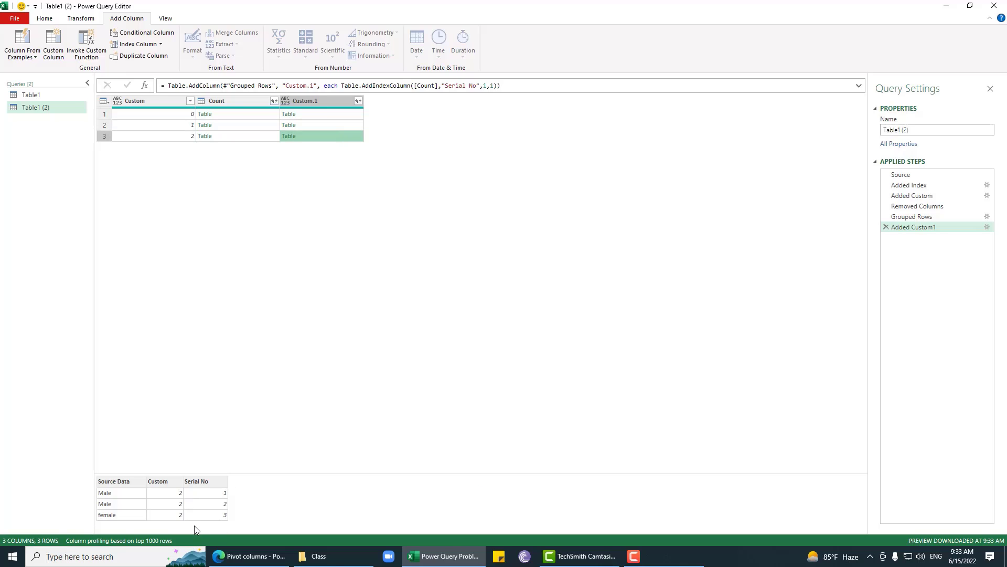
Step: Remove the Count column from the query
{"action": "left_click", "coordinate": [243, 101]}
{"action": "right_click", "coordinate": [243, 101]}
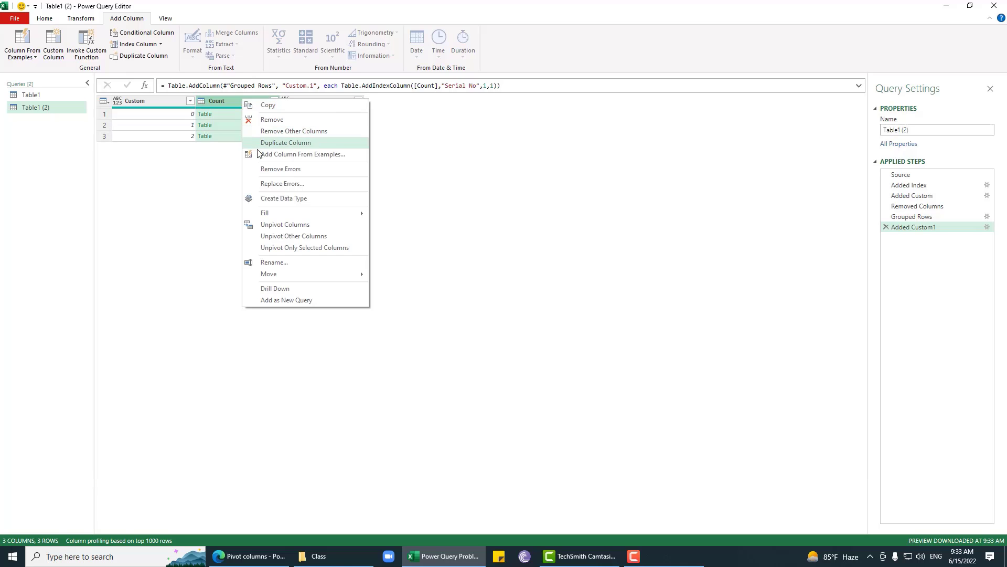
{"action": "left_click", "coordinate": [263, 121]}
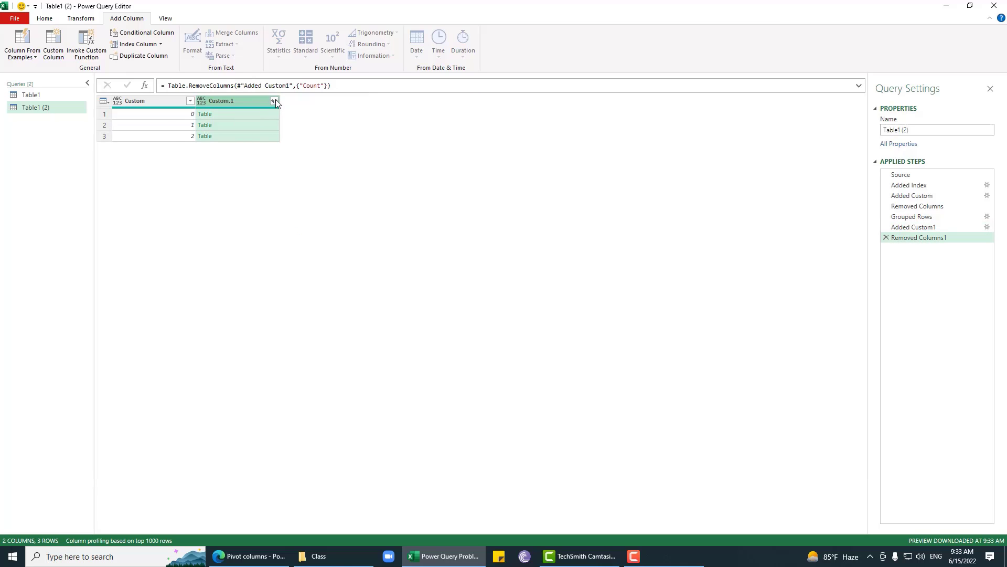
Step: Expand the Custom.1 column into Source Data and Serial No only, without using the original column name as prefix
{"action": "left_click", "coordinate": [274, 101]}
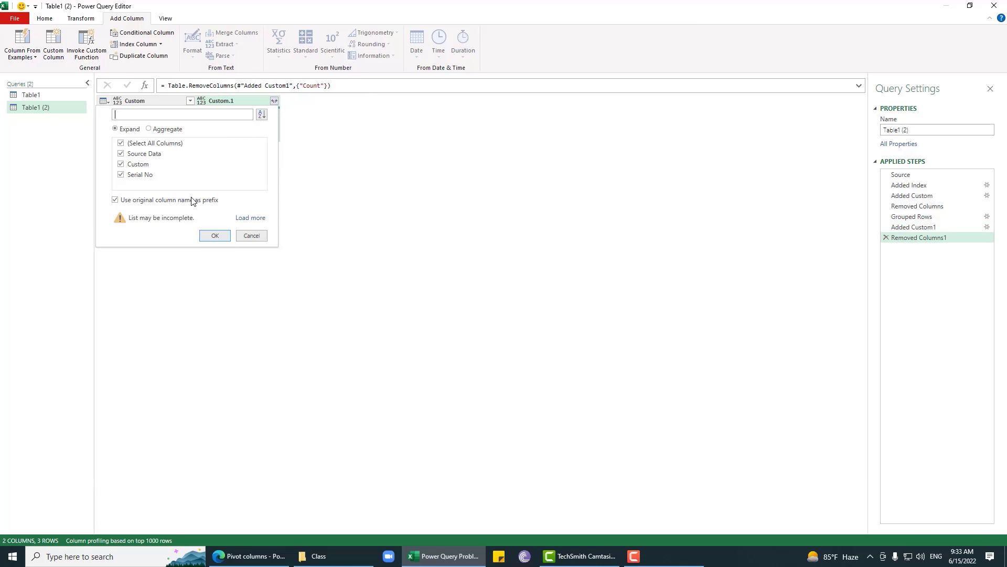
{"action": "left_click", "coordinate": [133, 165]}
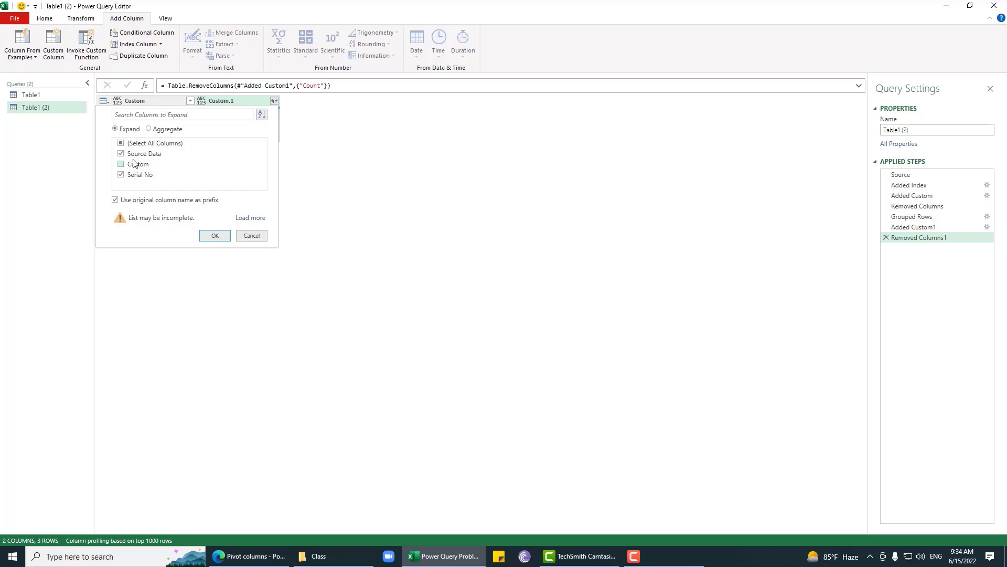
{"action": "left_click", "coordinate": [137, 200]}
{"action": "left_click", "coordinate": [250, 218]}
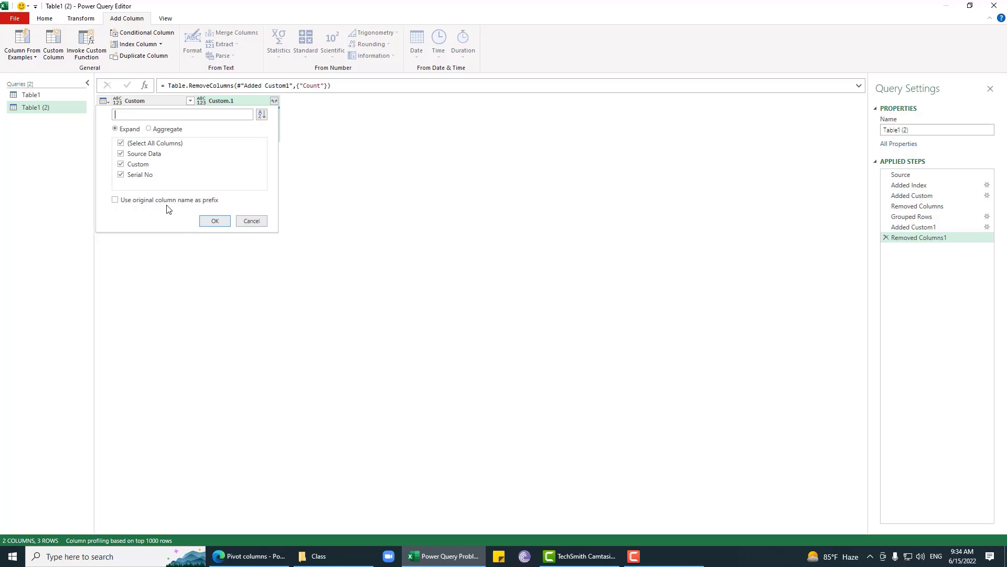
{"action": "left_click", "coordinate": [121, 164]}
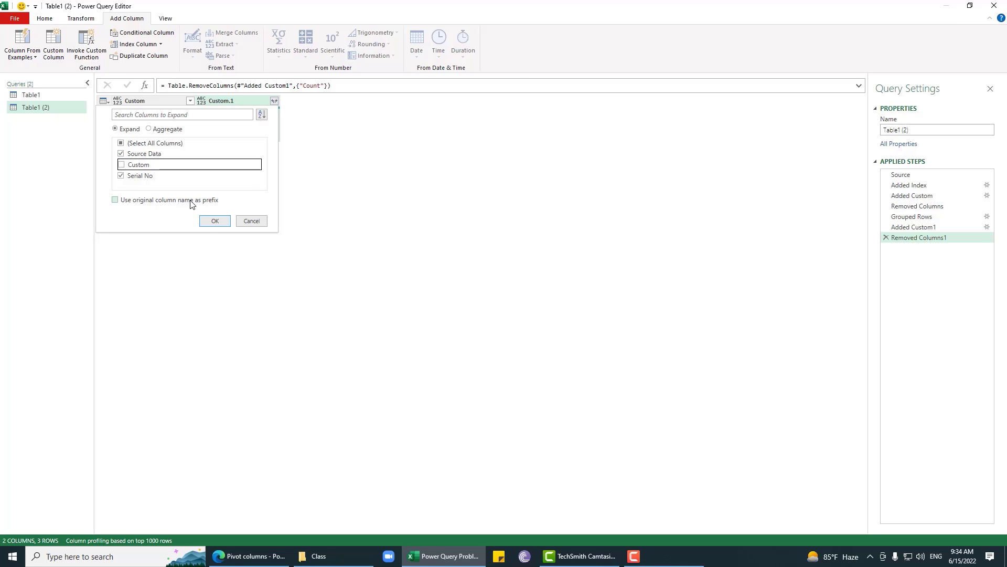
{"action": "left_click", "coordinate": [207, 220]}
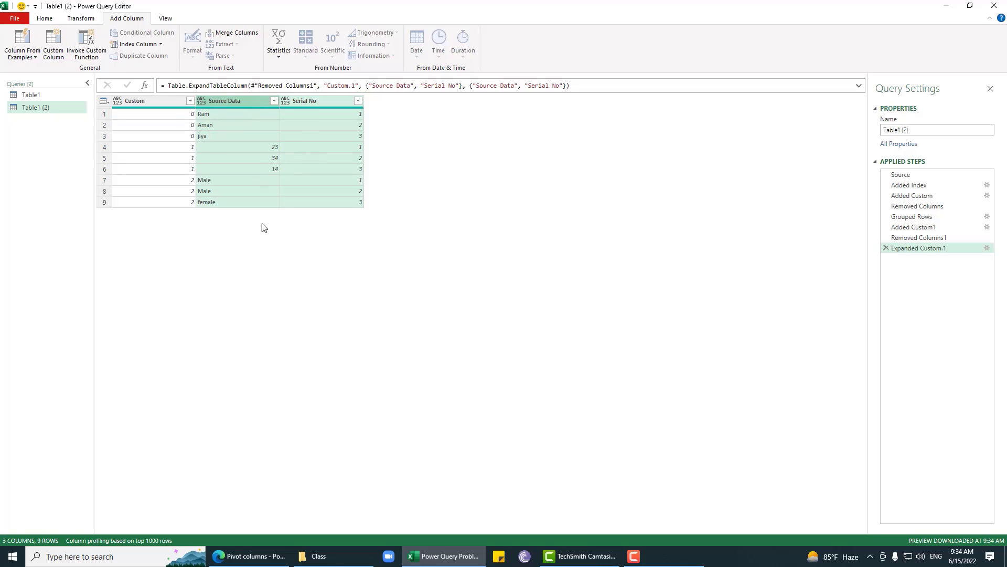
Step: Compare the Serial No values with the matching name, age and gender rows in the Source Data column
{"action": "left_click", "coordinate": [325, 102]}
{"action": "left_click", "coordinate": [355, 115]}
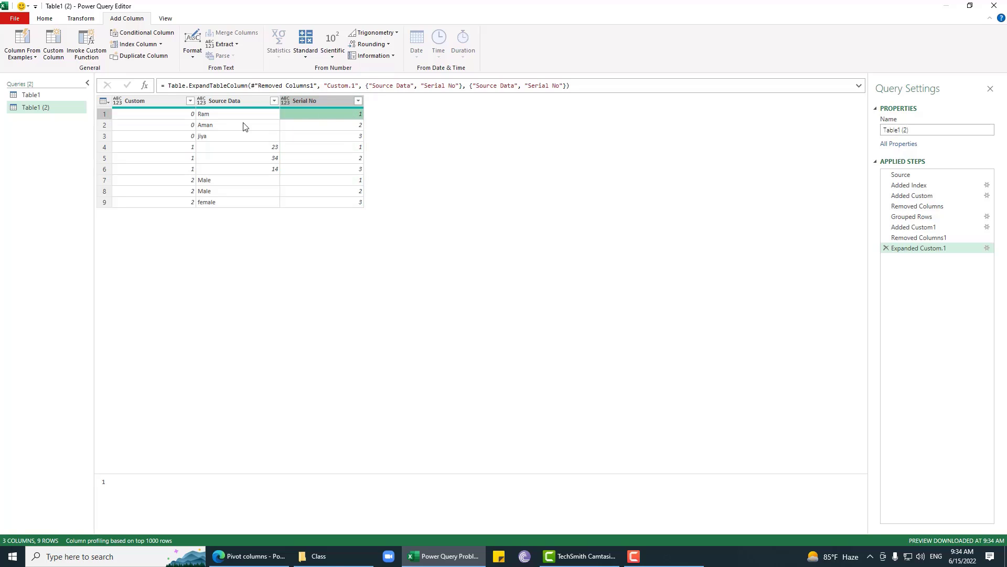
{"action": "left_click", "coordinate": [223, 115]}
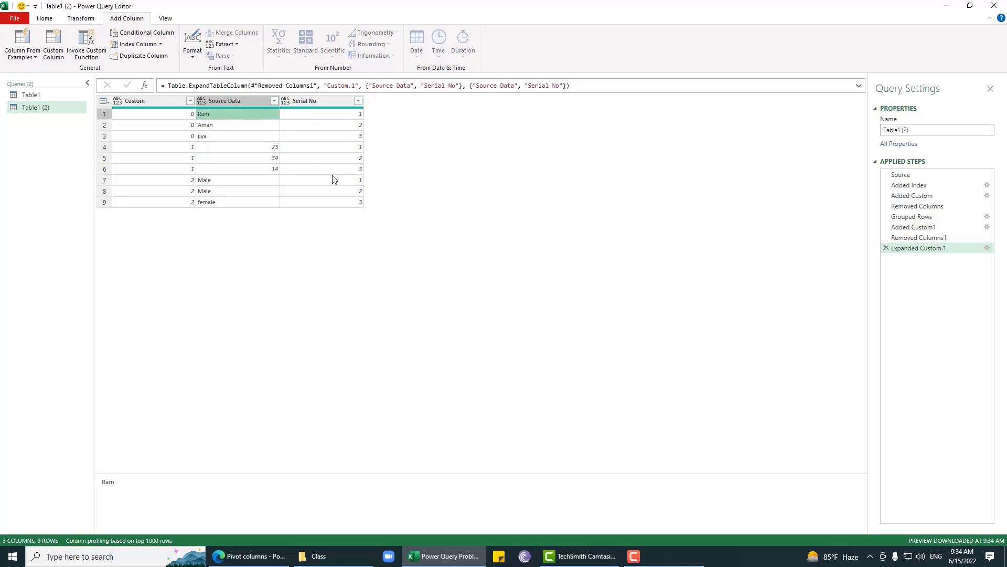
{"action": "left_click", "coordinate": [348, 148]}
{"action": "left_click", "coordinate": [219, 152]}
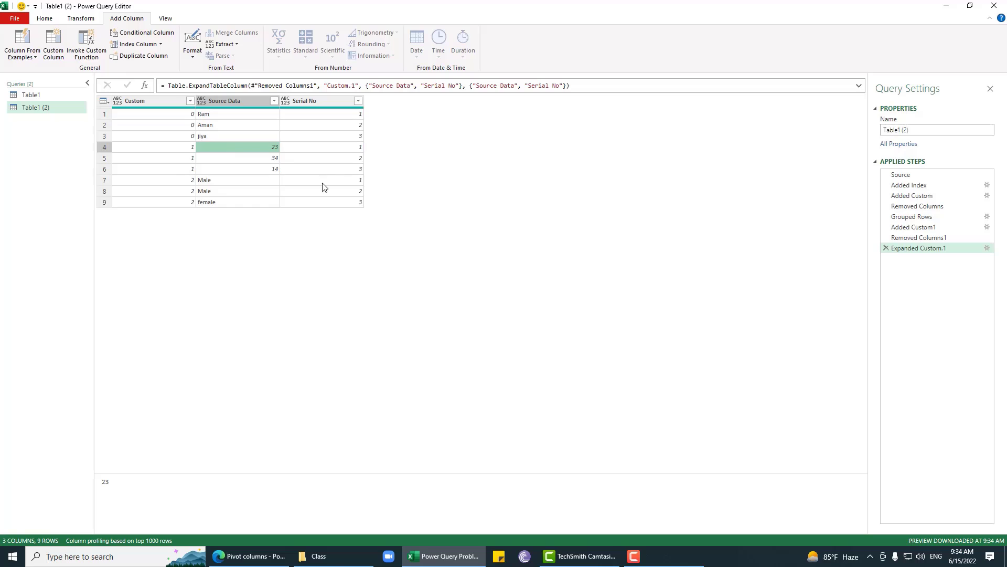
{"action": "left_click", "coordinate": [344, 182]}
{"action": "left_click", "coordinate": [229, 180]}
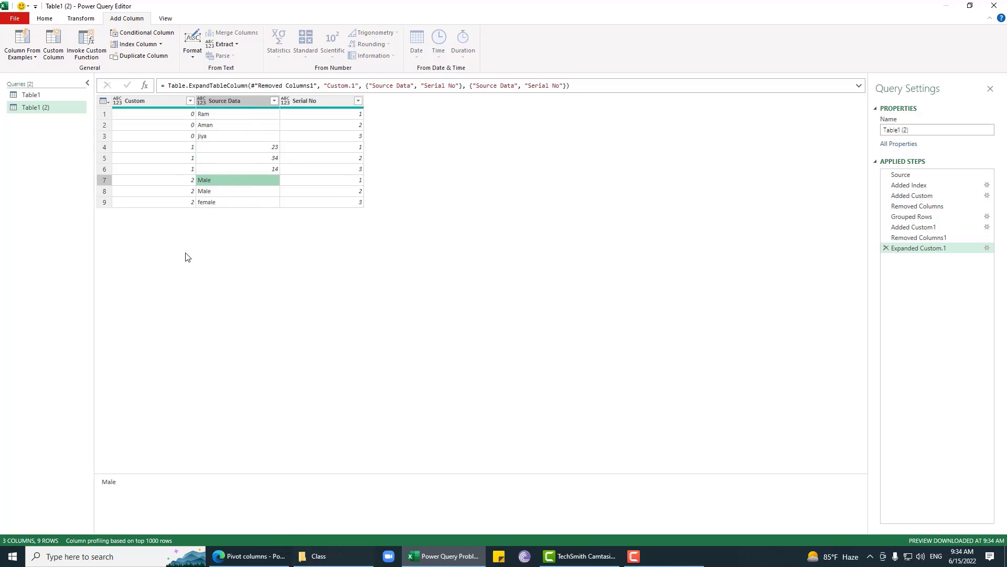
Step: Consult the Pivot columns article in the browser to see how attributes and values form a pivoted table, and return to the query
{"action": "left_click", "coordinate": [168, 103]}
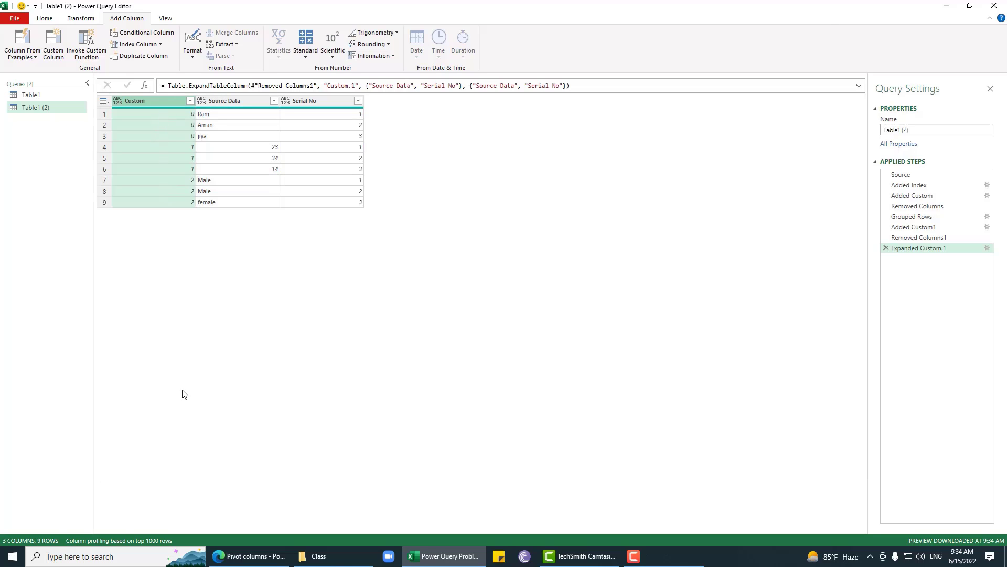
{"action": "left_click", "coordinate": [251, 556]}
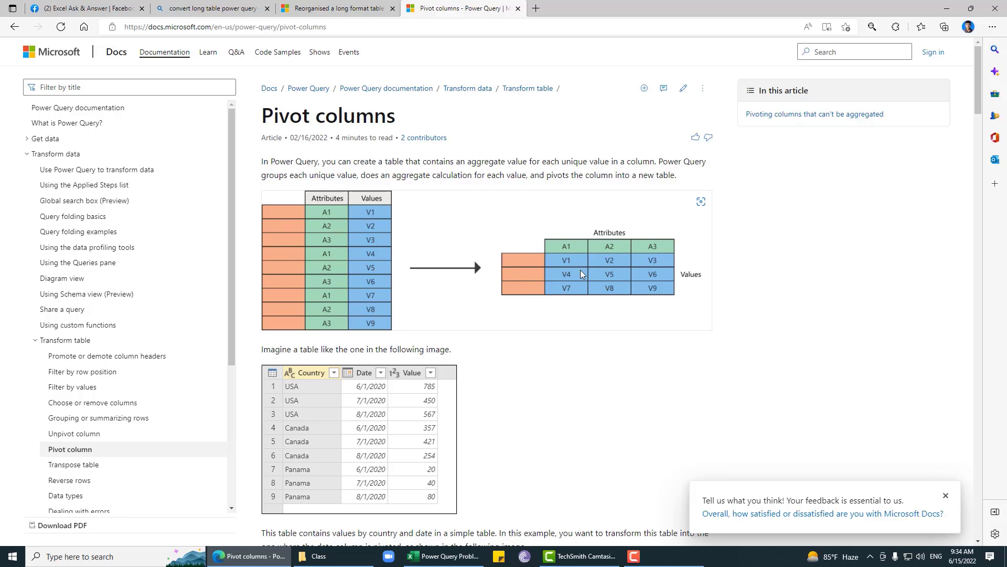
{"action": "left_click", "coordinate": [467, 558]}
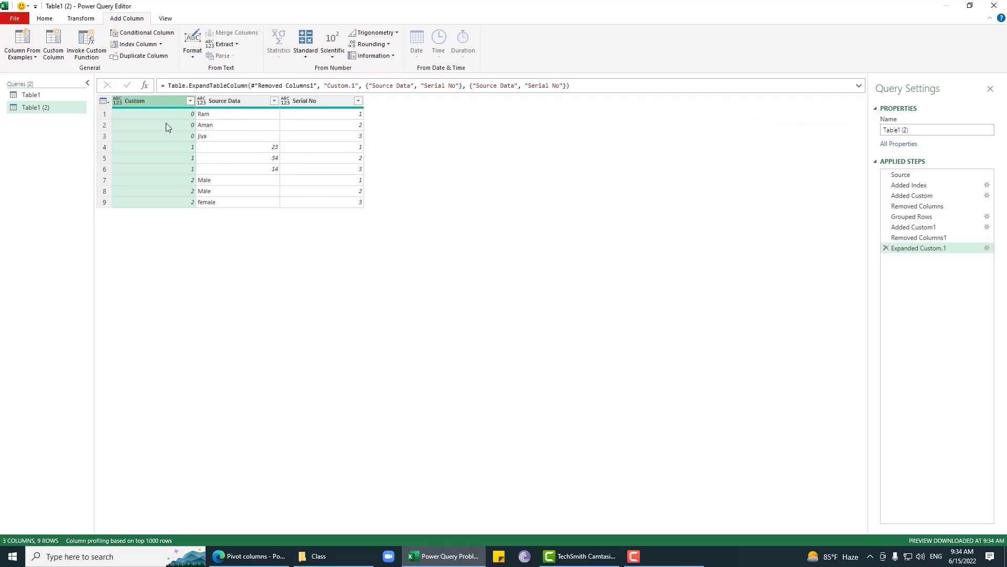
Step: Pivot the Custom column using Source Data as the values column, with the aggregate value function set to Don't Aggregate
{"action": "right_click", "coordinate": [162, 100]}
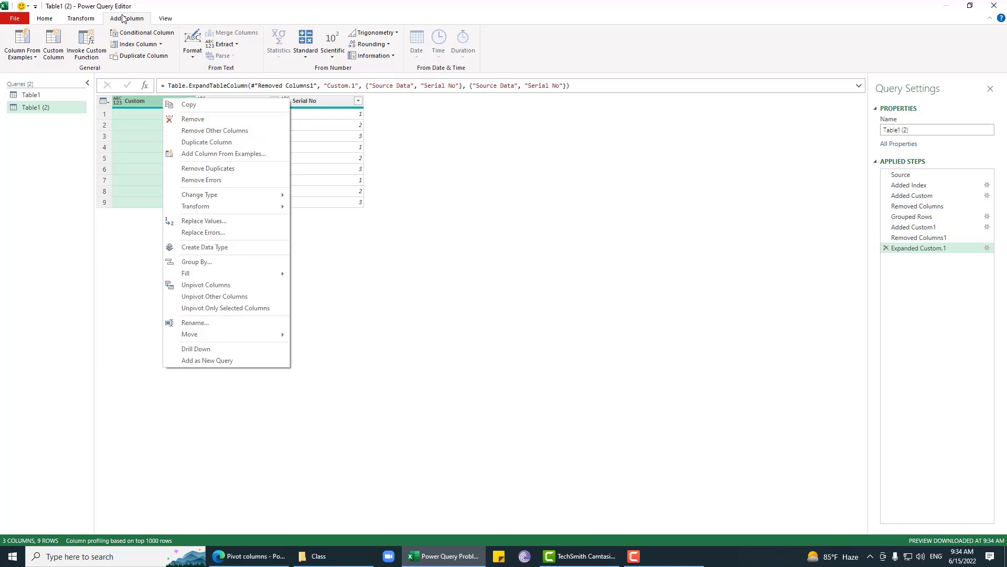
{"action": "left_click", "coordinate": [74, 20]}
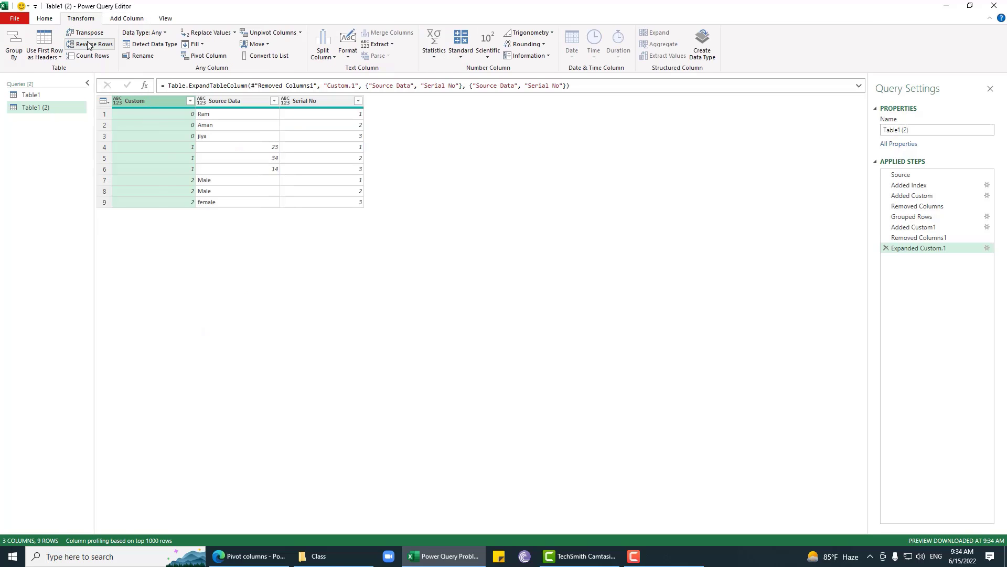
{"action": "left_click", "coordinate": [206, 55]}
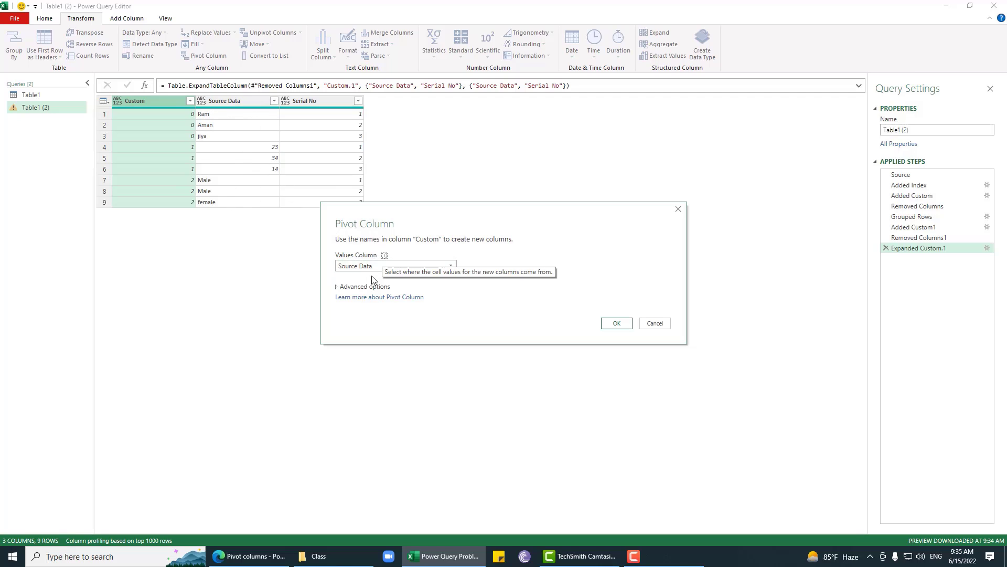
{"action": "left_click", "coordinate": [361, 288]}
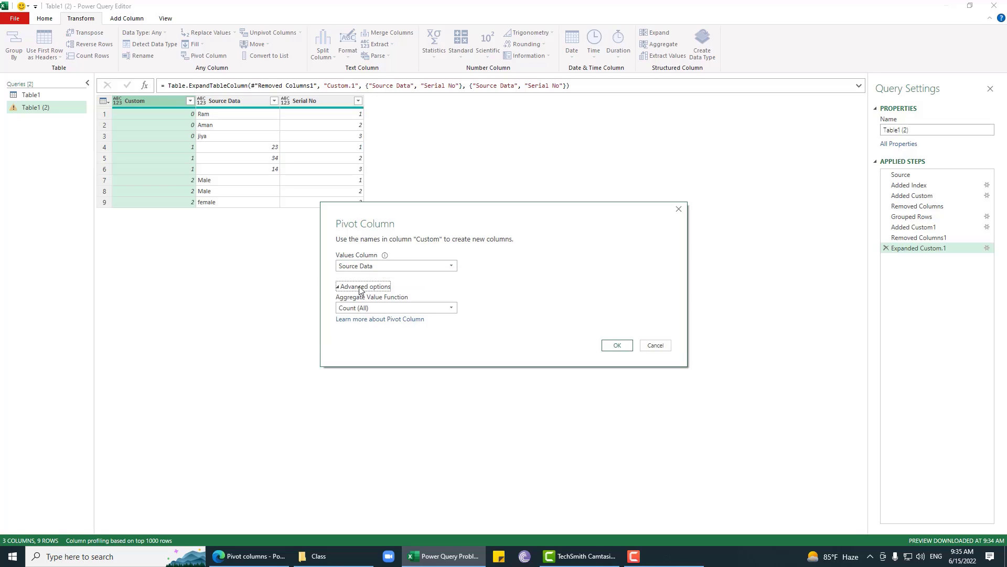
{"action": "left_click", "coordinate": [393, 307]}
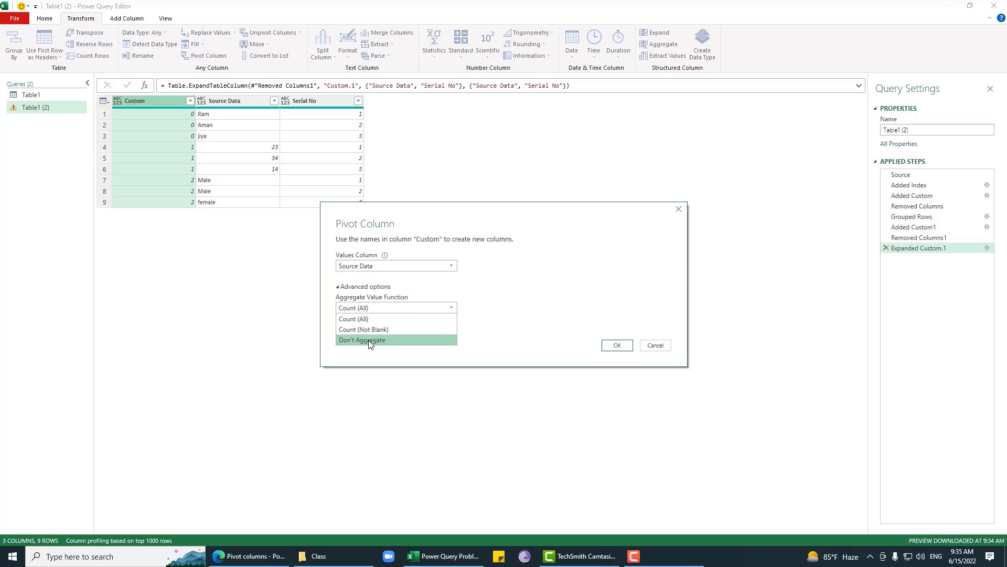
{"action": "left_click", "coordinate": [370, 341]}
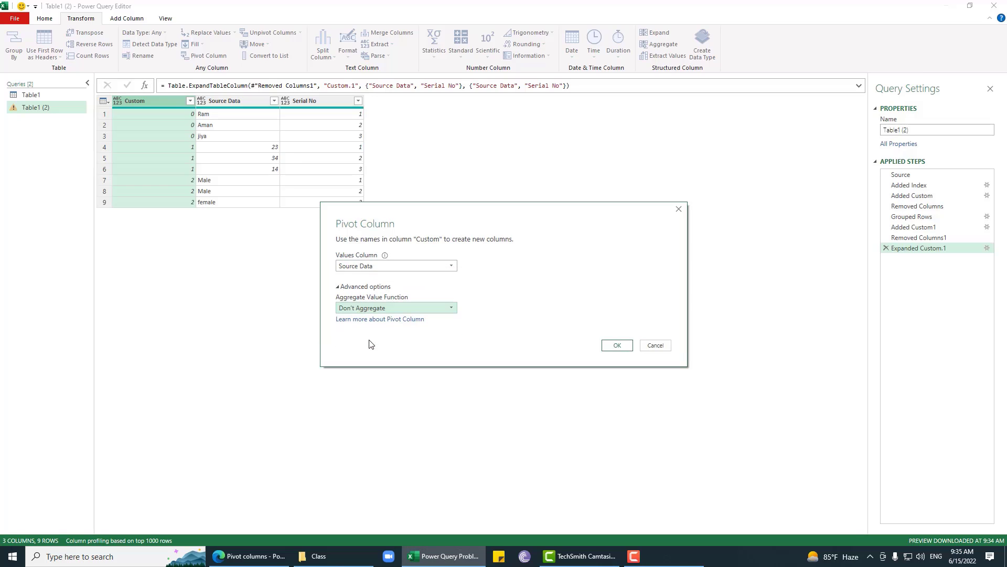
{"action": "left_click", "coordinate": [617, 346]}
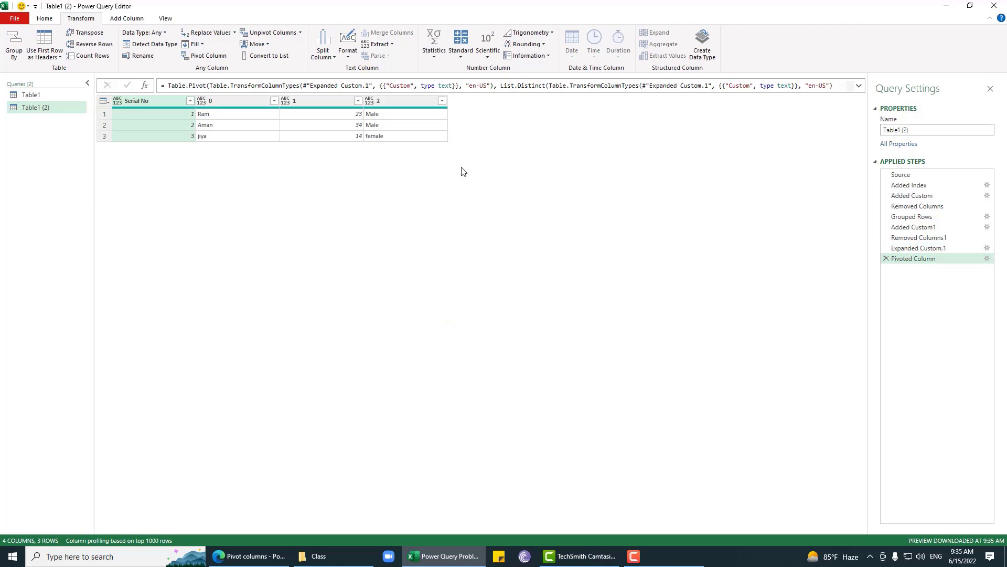
Step: Compare the Expanded Custom.1 and Pivoted Column steps to see how repeated Serial No values collapse into single rows
{"action": "left_click", "coordinate": [154, 124]}
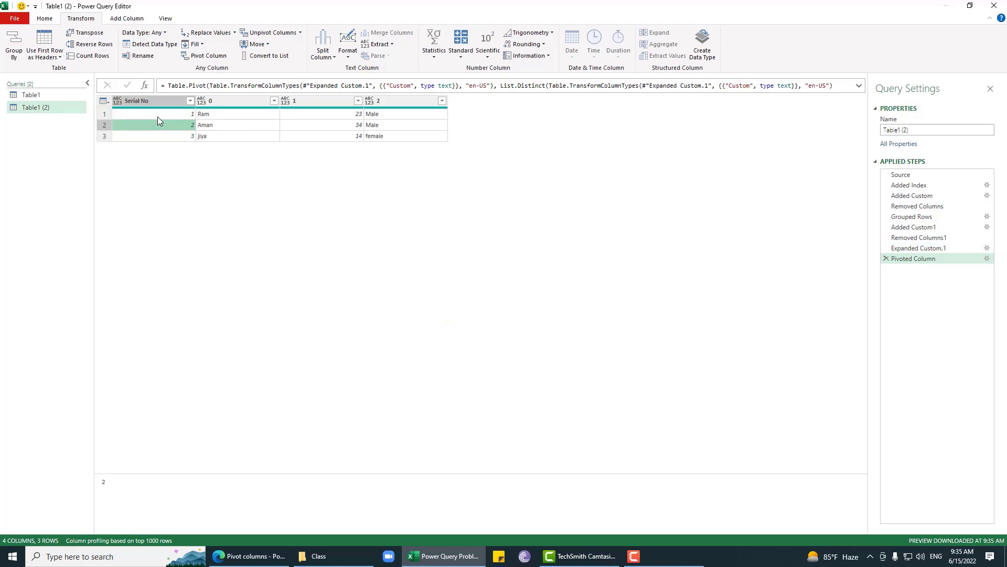
{"action": "left_click", "coordinate": [157, 116]}
{"action": "left_click", "coordinate": [919, 248]}
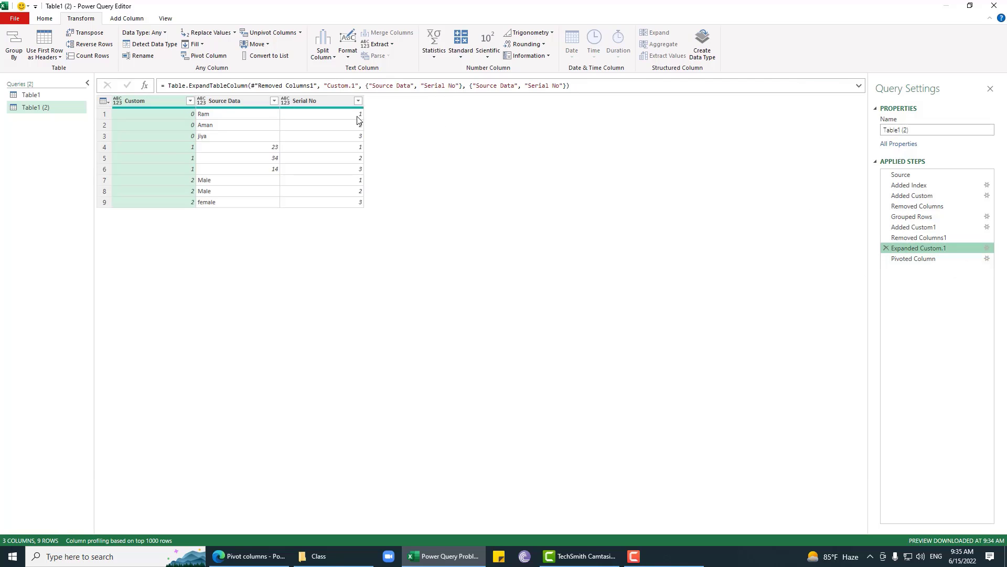
{"action": "left_click", "coordinate": [356, 148]}
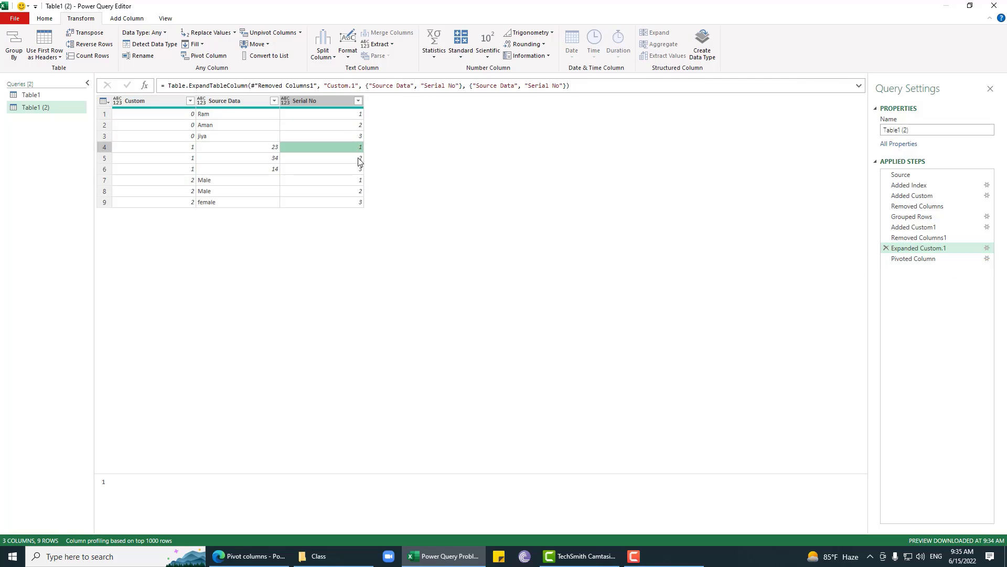
{"action": "left_click", "coordinate": [360, 180]}
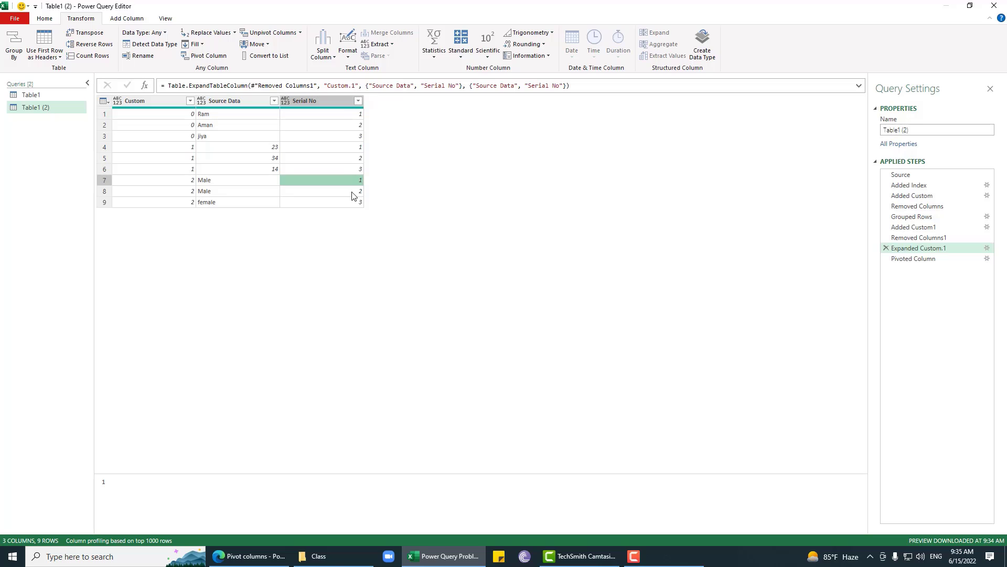
{"action": "left_click", "coordinate": [939, 260]}
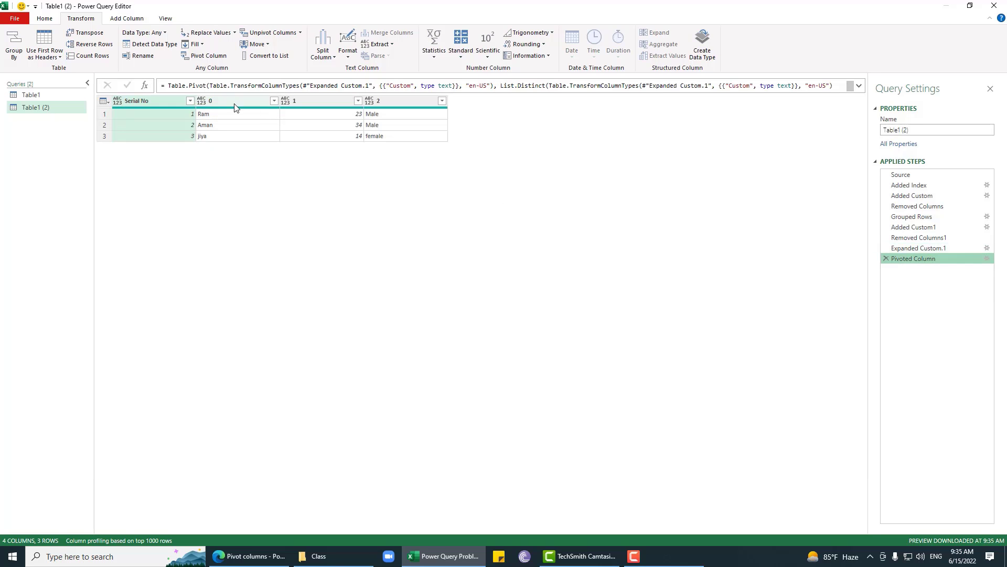
{"action": "left_click", "coordinate": [947, 247]}
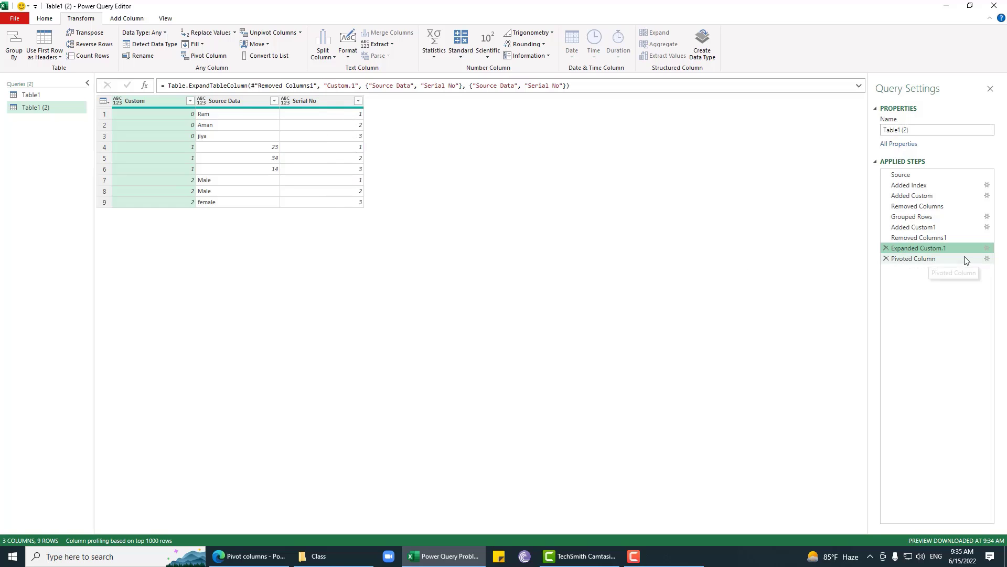
{"action": "left_click", "coordinate": [929, 258]}
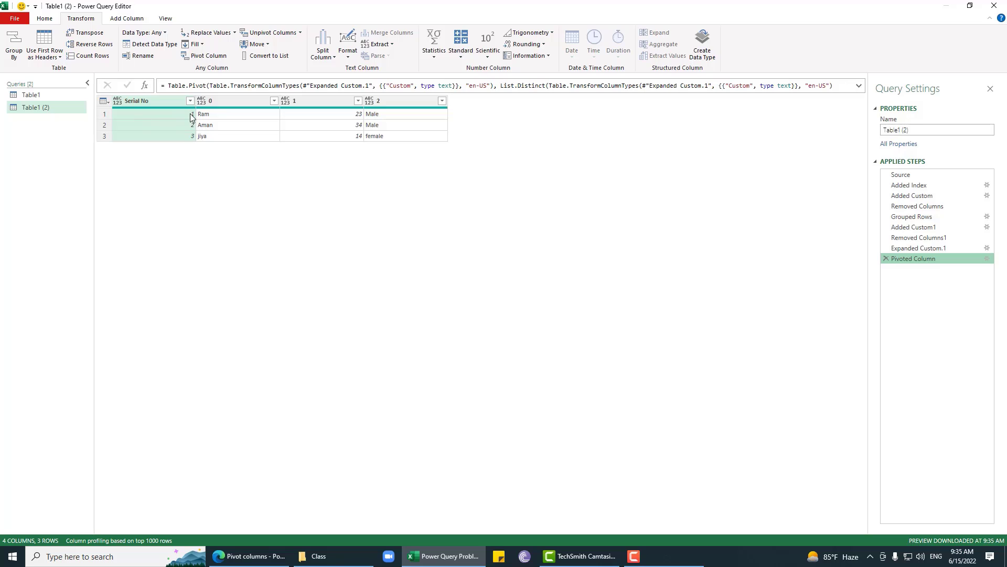
{"action": "left_click", "coordinate": [927, 249]}
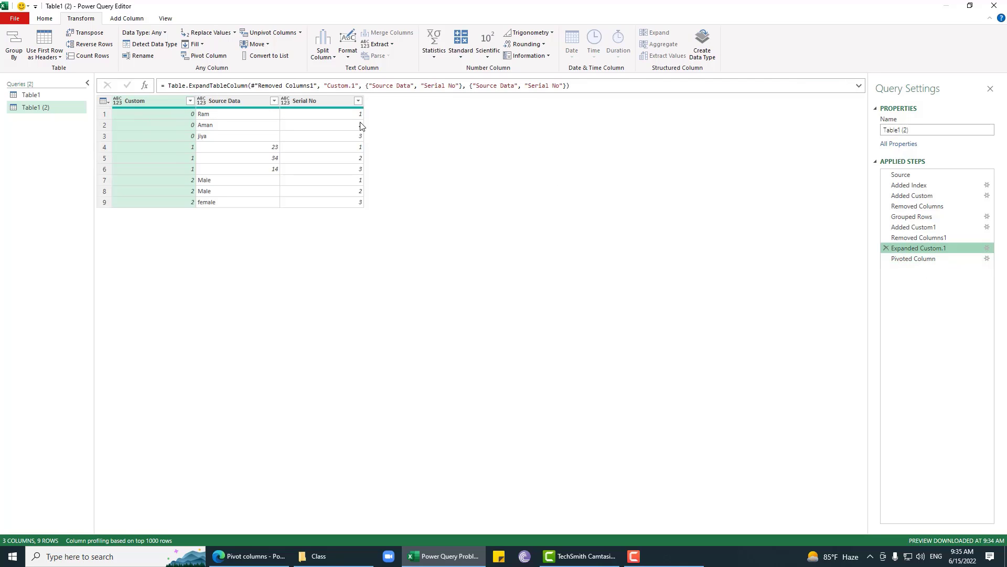
{"action": "left_click", "coordinate": [916, 259]}
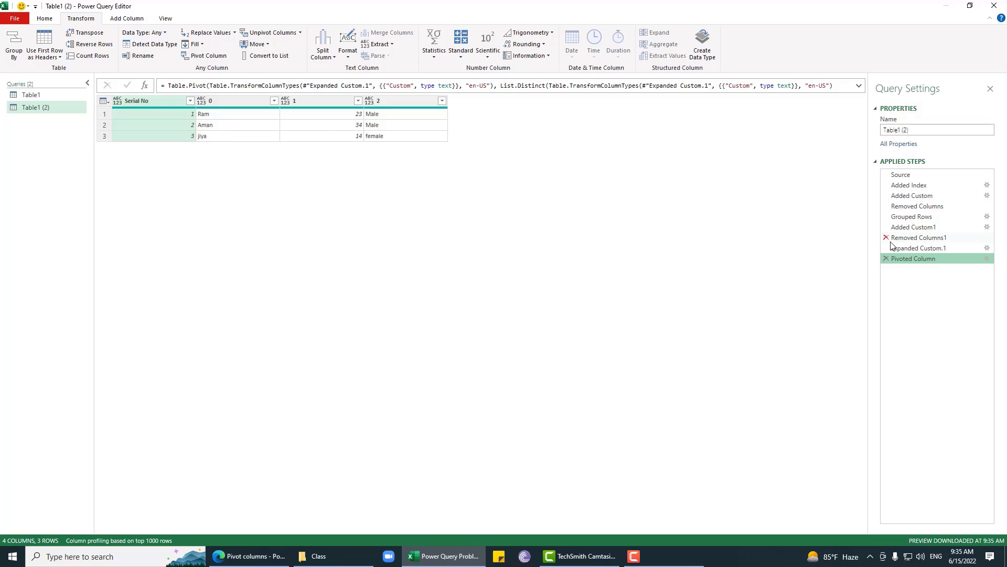
{"action": "left_click_drag", "start_coordinate": [918, 248], "coordinate": [921, 250]}
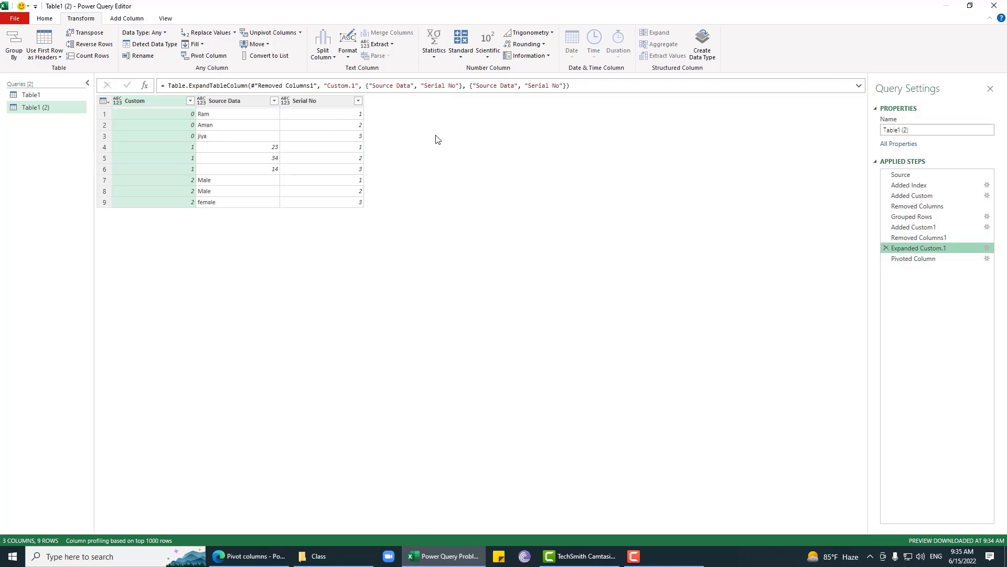
{"action": "left_click", "coordinate": [336, 102]}
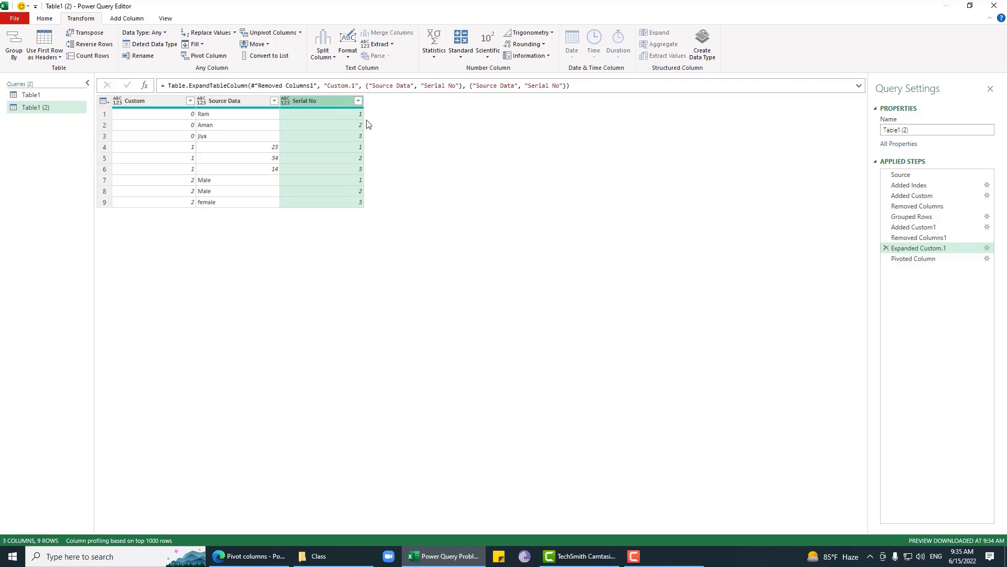
{"action": "left_click", "coordinate": [922, 259]}
{"action": "left_click", "coordinate": [186, 114]}
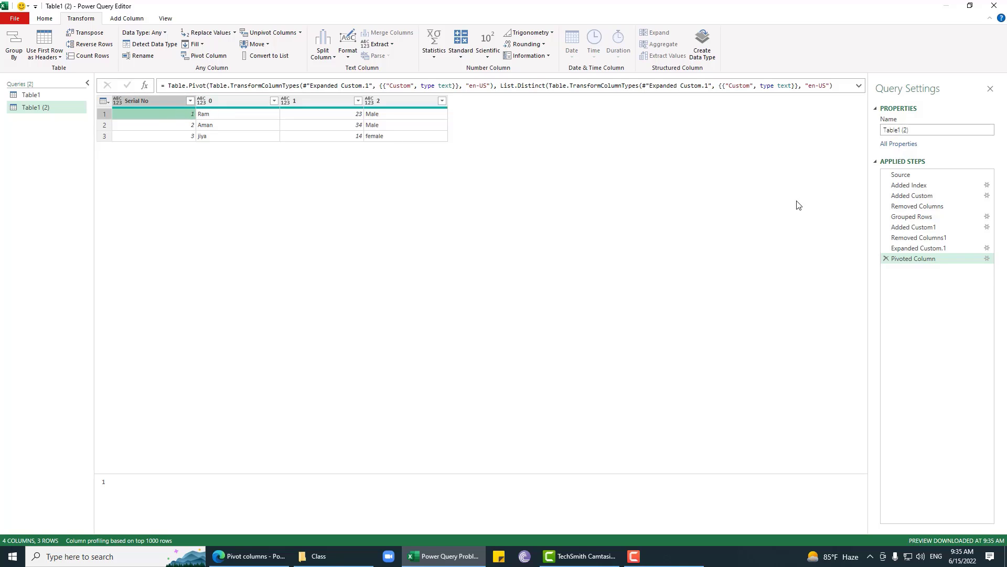
Step: Trace the Serial No 1 and 3 entries from the expanded rows to their matching cells in the pivoted table
{"action": "left_click", "coordinate": [916, 248]}
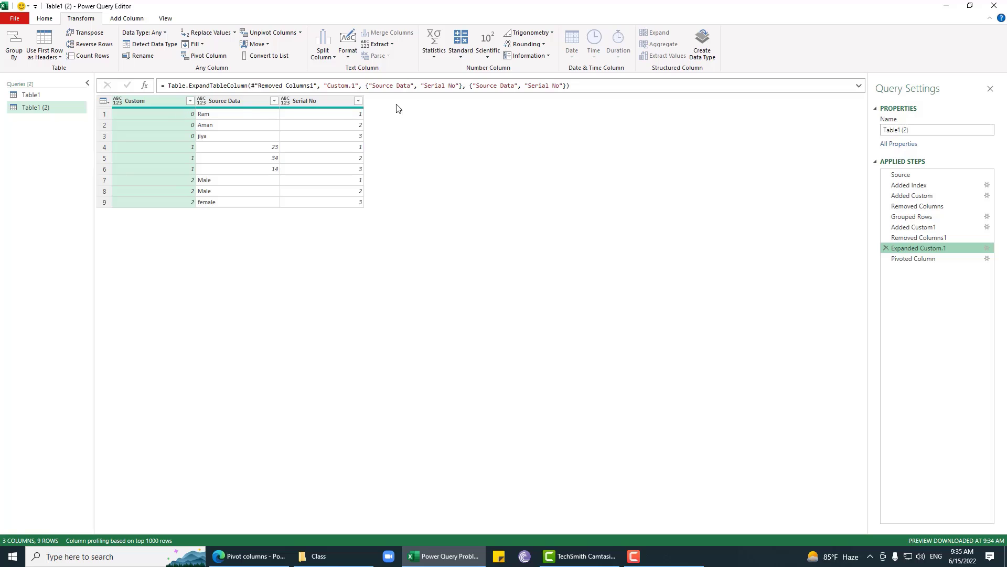
{"action": "left_click", "coordinate": [358, 113]}
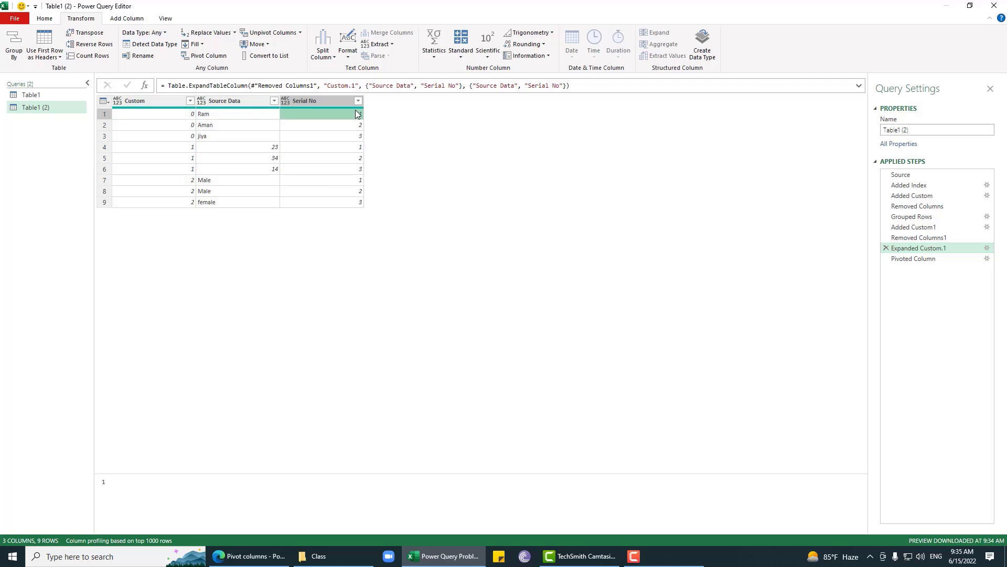
{"action": "left_click", "coordinate": [187, 116]}
{"action": "left_click", "coordinate": [243, 116]}
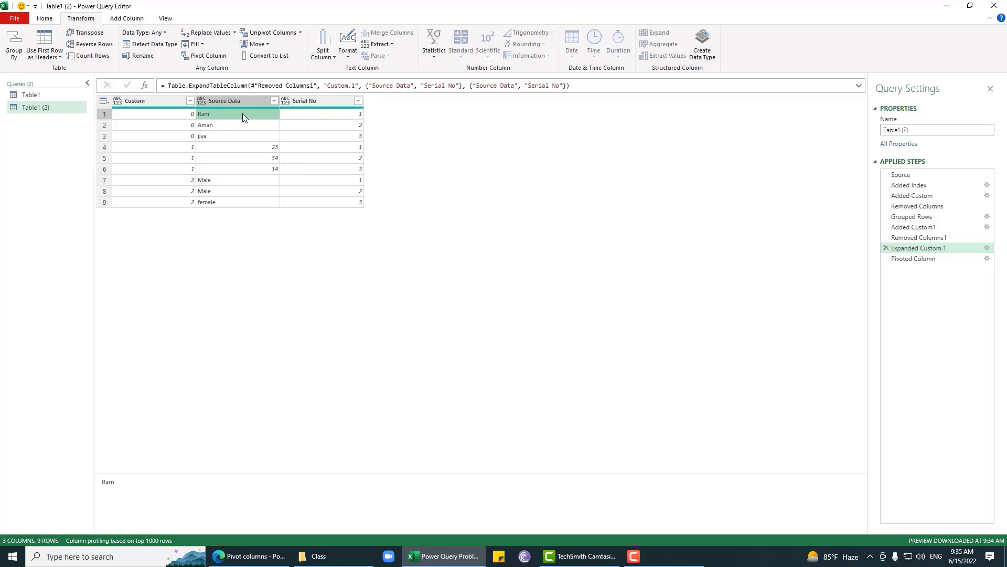
{"action": "left_click", "coordinate": [350, 170]}
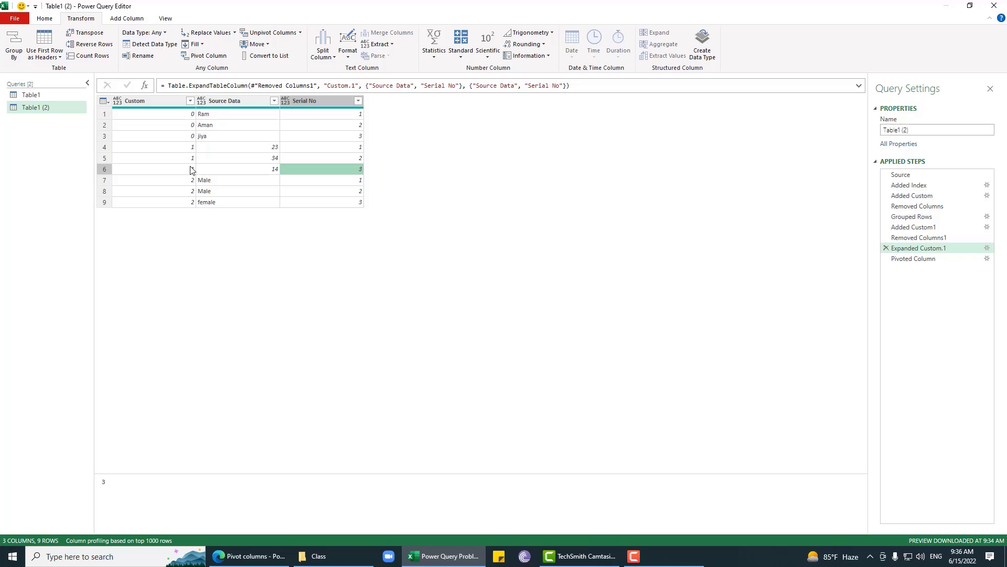
{"action": "left_click", "coordinate": [944, 258]}
{"action": "left_click", "coordinate": [190, 137]}
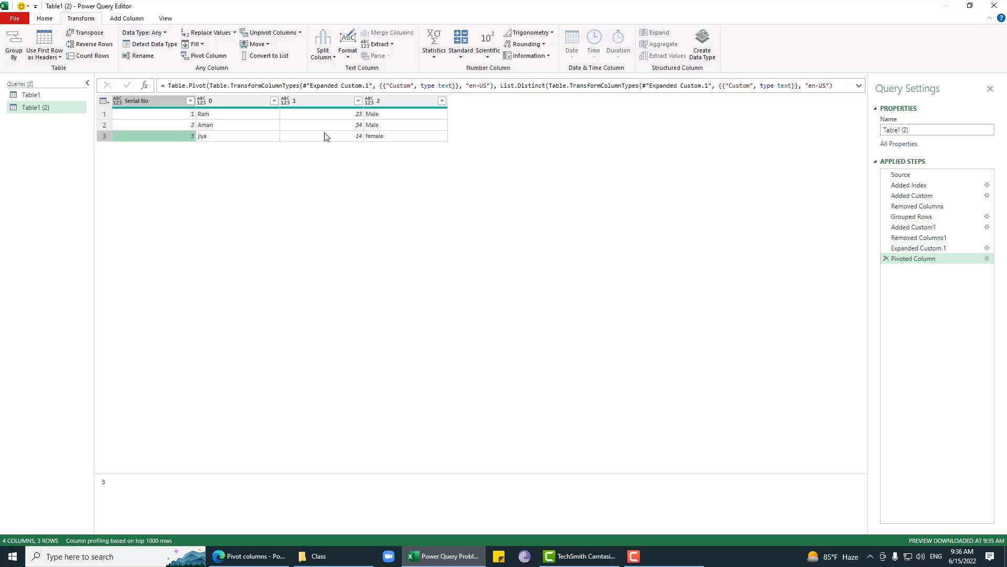
{"action": "left_click", "coordinate": [360, 138]}
{"action": "left_click", "coordinate": [947, 248]}
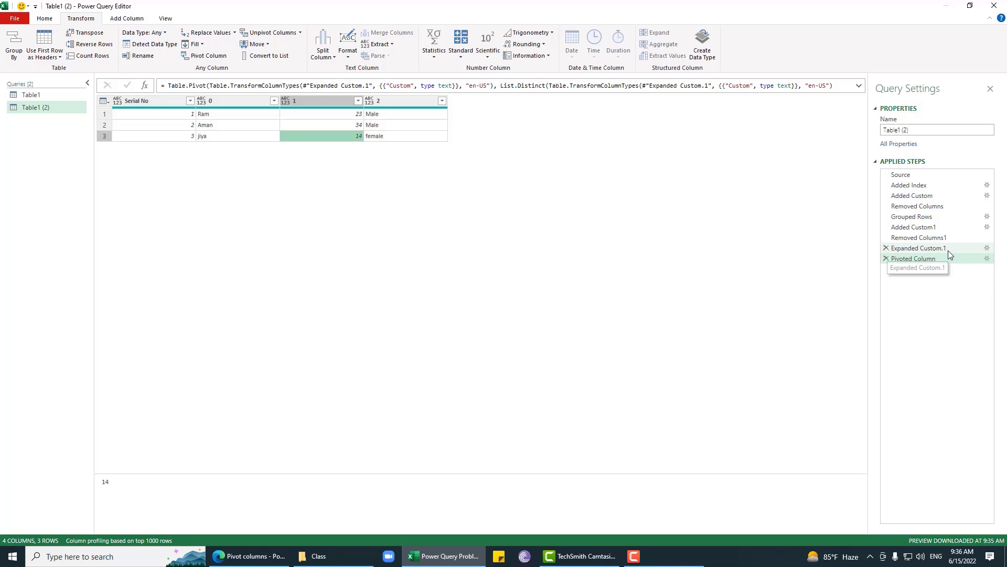
{"action": "left_click", "coordinate": [322, 169]}
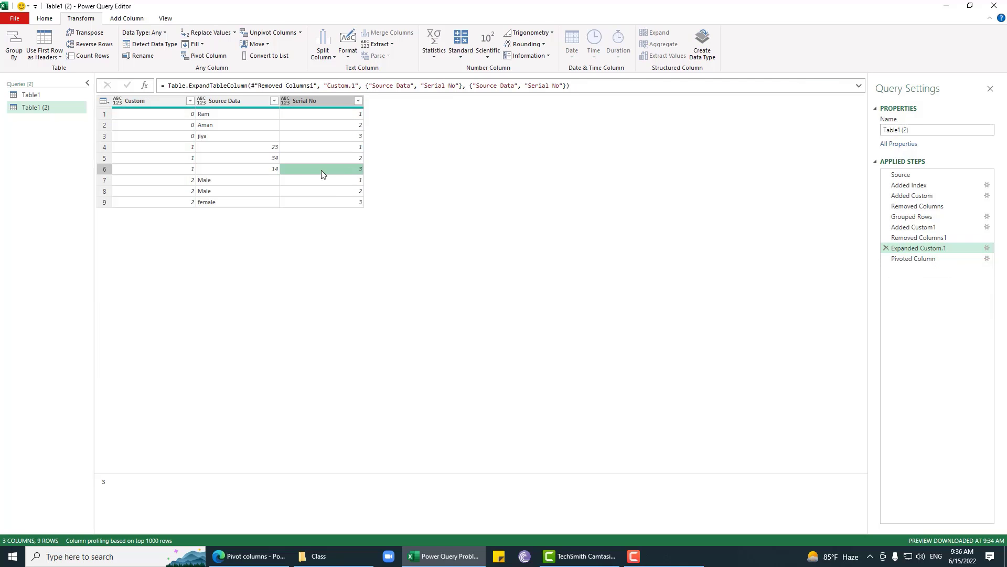
{"action": "left_click", "coordinate": [269, 169]}
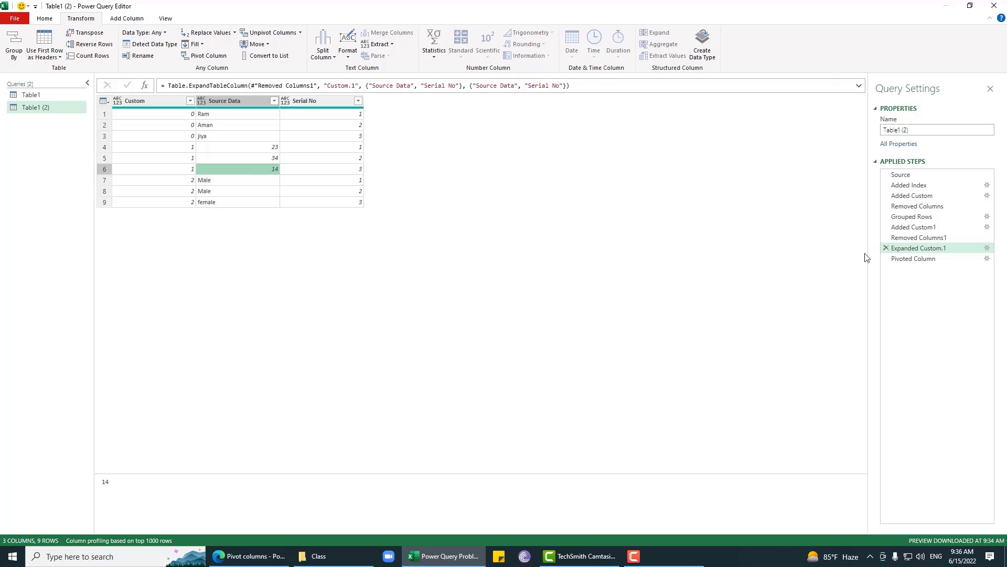
{"action": "left_click", "coordinate": [912, 258]}
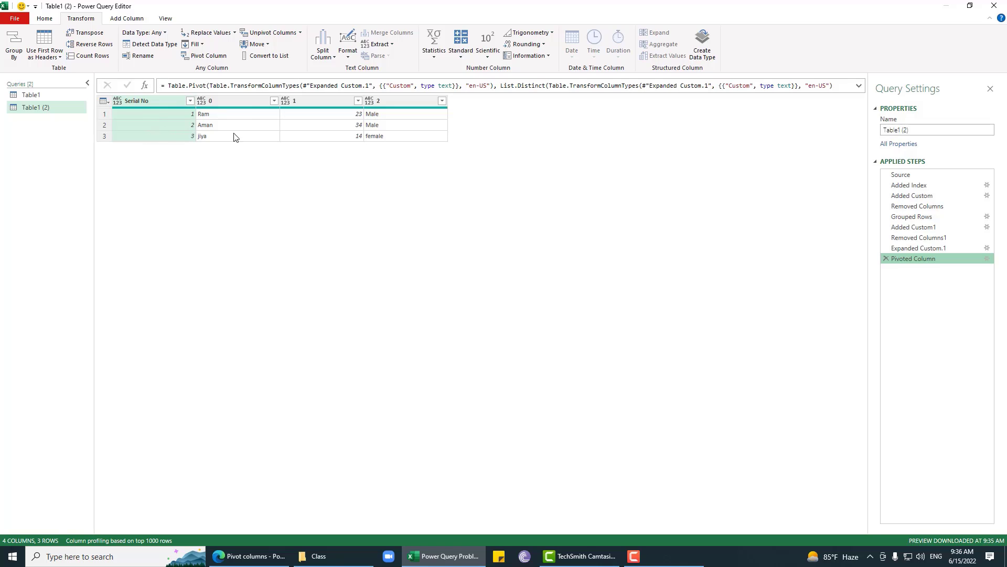
Step: Remove the Serial No column from the pivoted table
{"action": "left_click", "coordinate": [181, 114]}
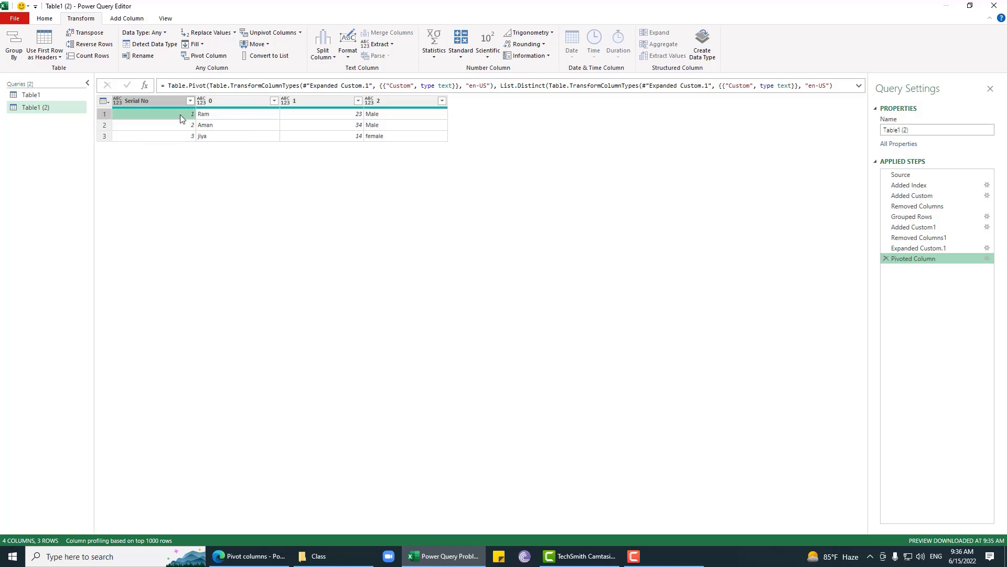
{"action": "left_click", "coordinate": [162, 100]}
{"action": "right_click", "coordinate": [162, 100]}
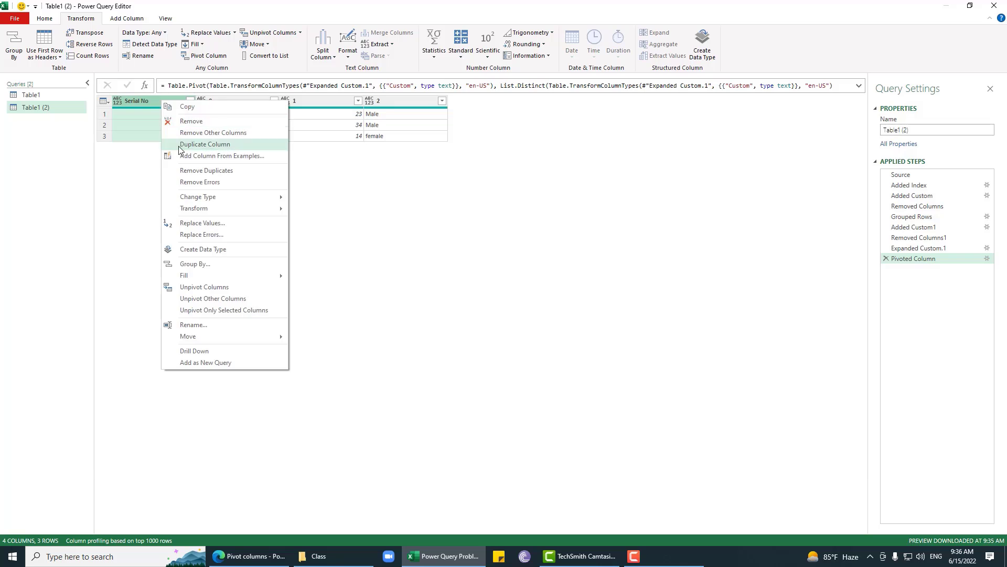
{"action": "left_click", "coordinate": [182, 123]}
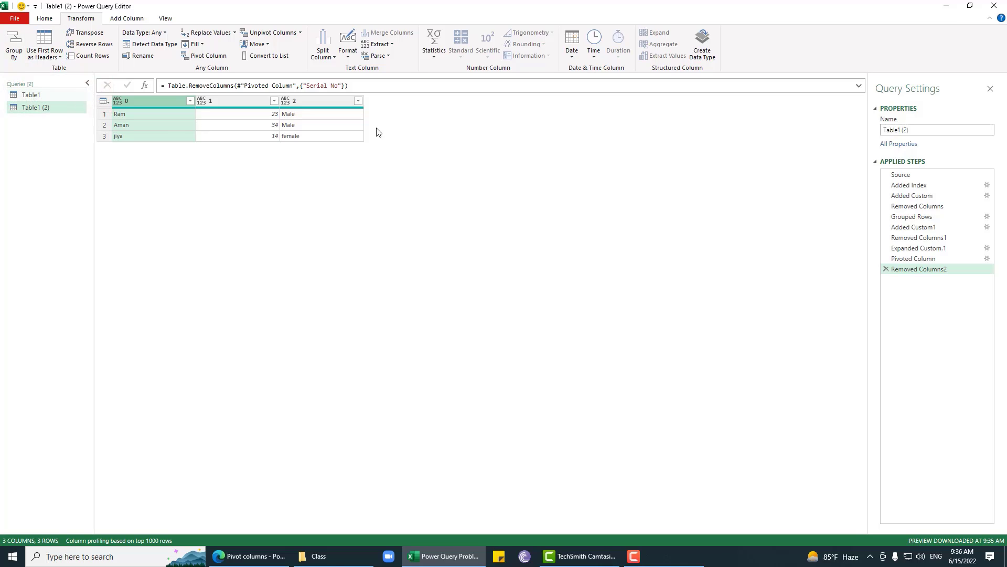
Step: Rename the query as LongToFlatTable, then close the editor and load the results into the workbook
{"action": "left_click", "coordinate": [968, 132]}
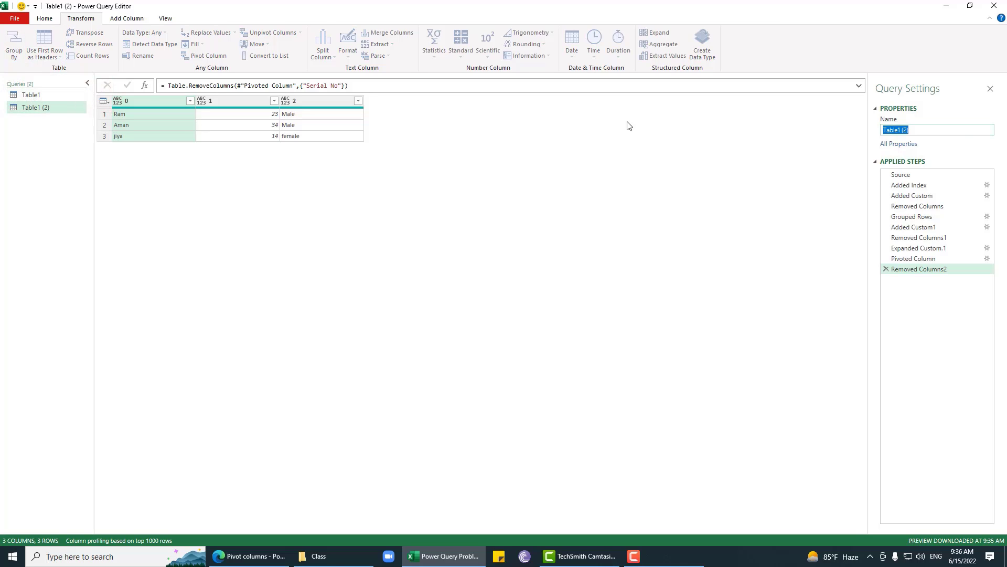
{"action": "type", "text": "Flat"}
{"action": "key", "text": "Return"}
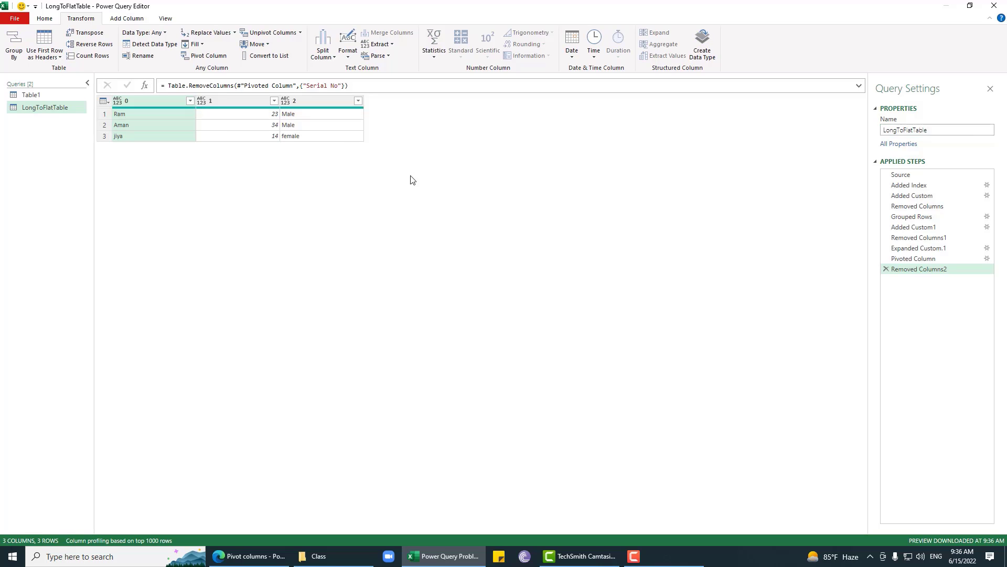
{"action": "left_click", "coordinate": [44, 18]}
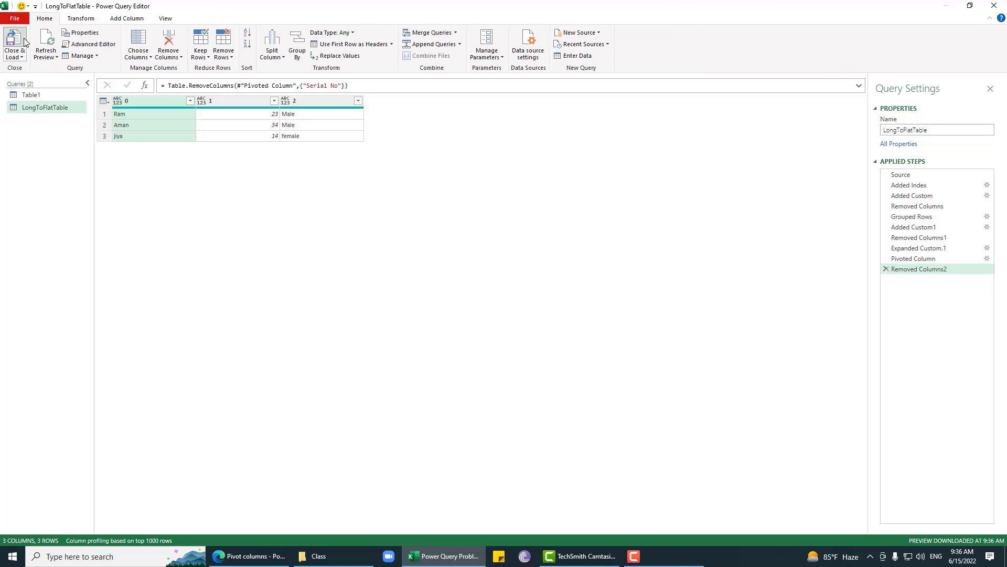
{"action": "left_click", "coordinate": [14, 41]}
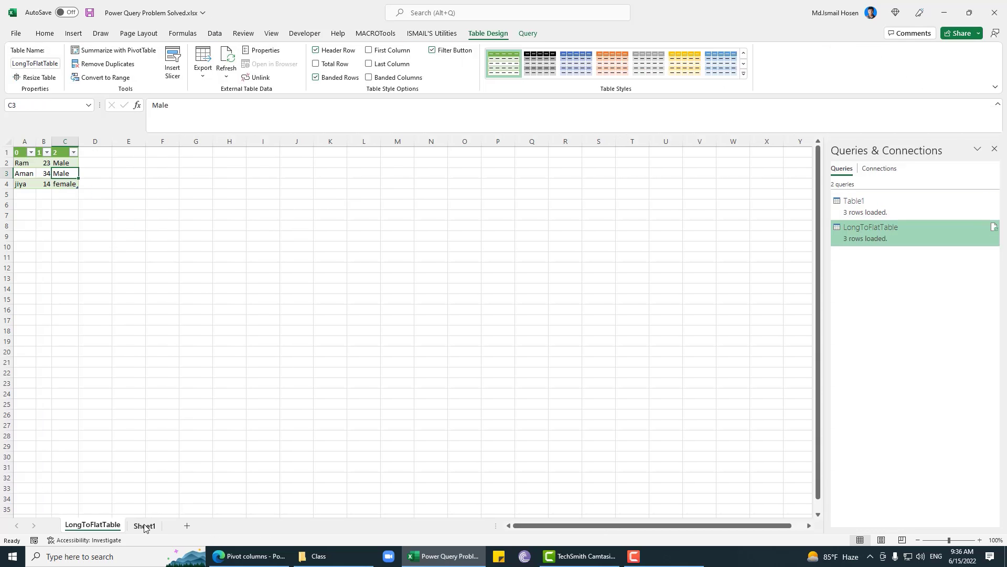
Step: Return to Sheet1 with the Source Data table and save the workbook
{"action": "left_click", "coordinate": [143, 526]}
{"action": "left_click", "coordinate": [98, 215]}
{"action": "left_click", "coordinate": [127, 333]}
{"action": "left_click", "coordinate": [105, 197]}
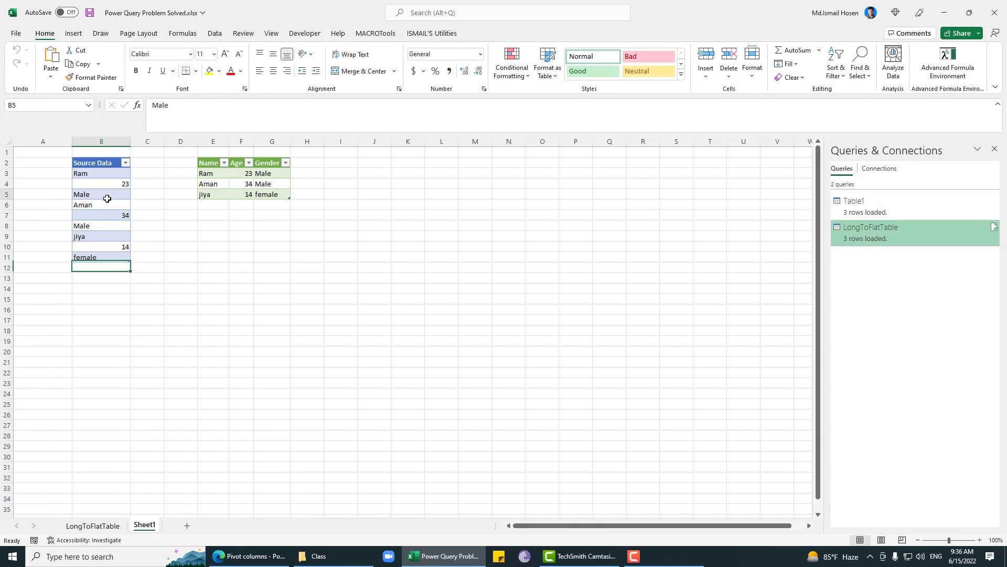
{"action": "key", "text": "ctrl+s"}
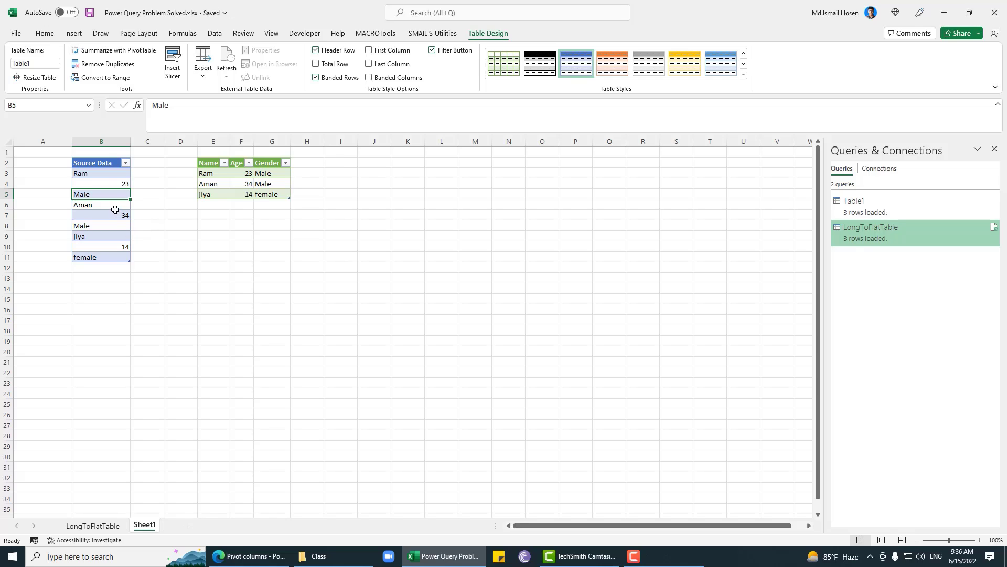
{"action": "left_click_drag", "start_coordinate": [114, 207], "coordinate": [112, 261]}
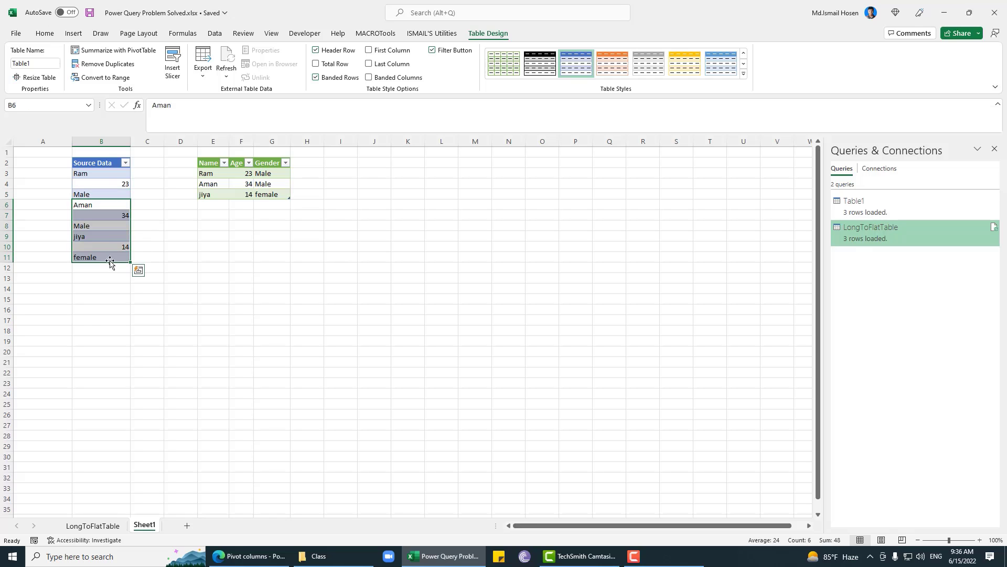
Step: Insert a table row at B5 in Source Data, move Male up into it, and enter Bangladesh in B6 as the first record's country
{"action": "right_click", "coordinate": [105, 196]}
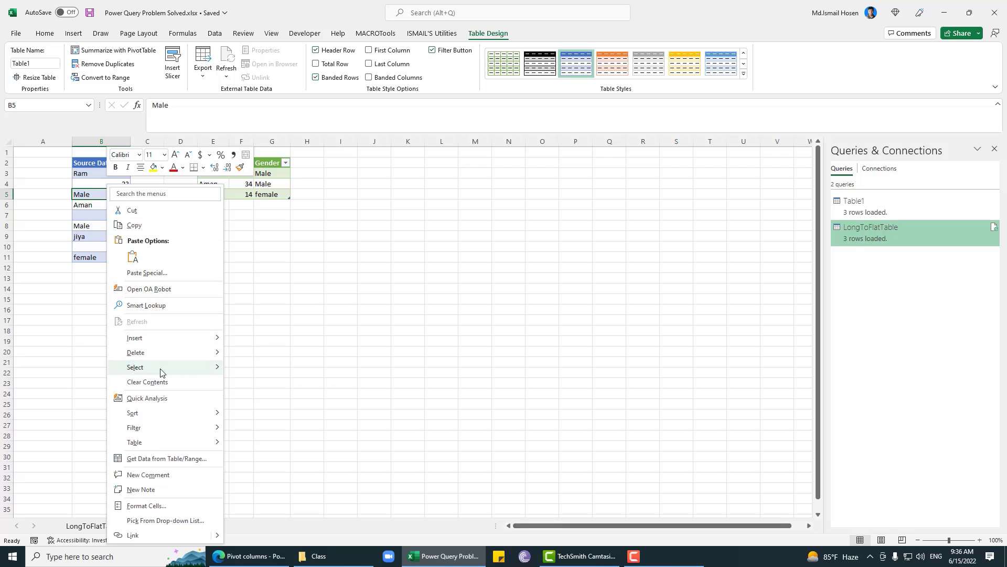
{"action": "mouse_move", "coordinate": [151, 342]}
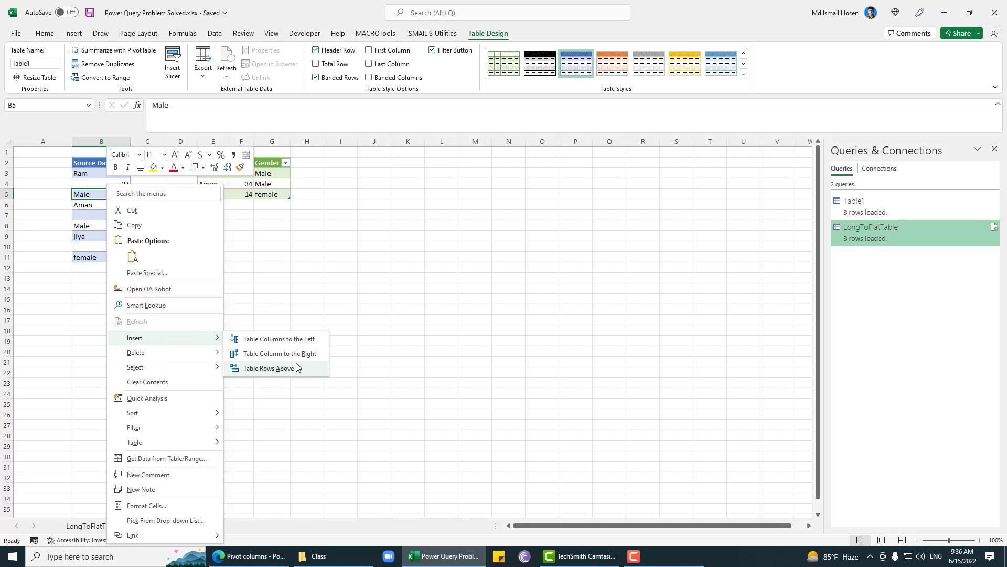
{"action": "left_click", "coordinate": [292, 369]}
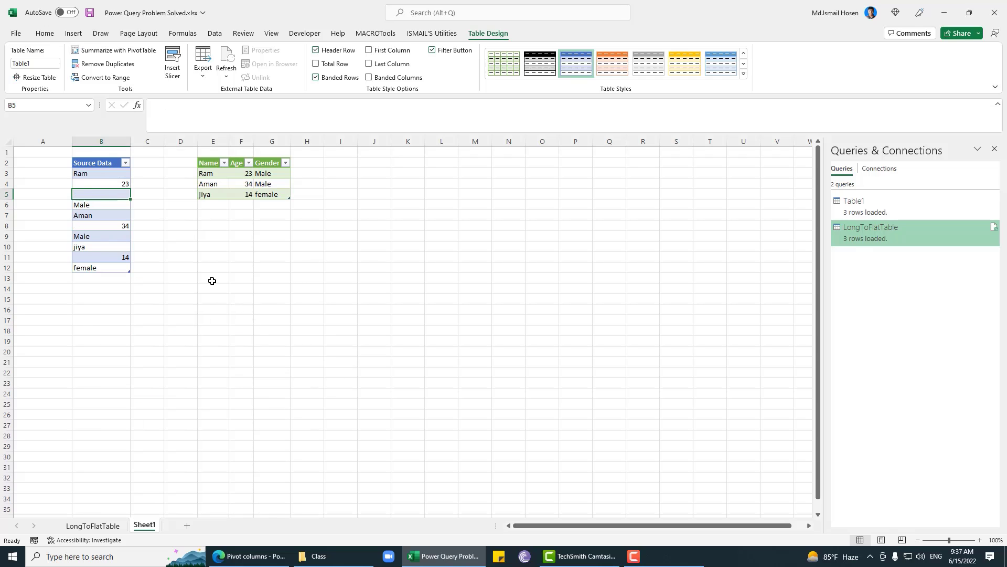
{"action": "left_click", "coordinate": [108, 204]}
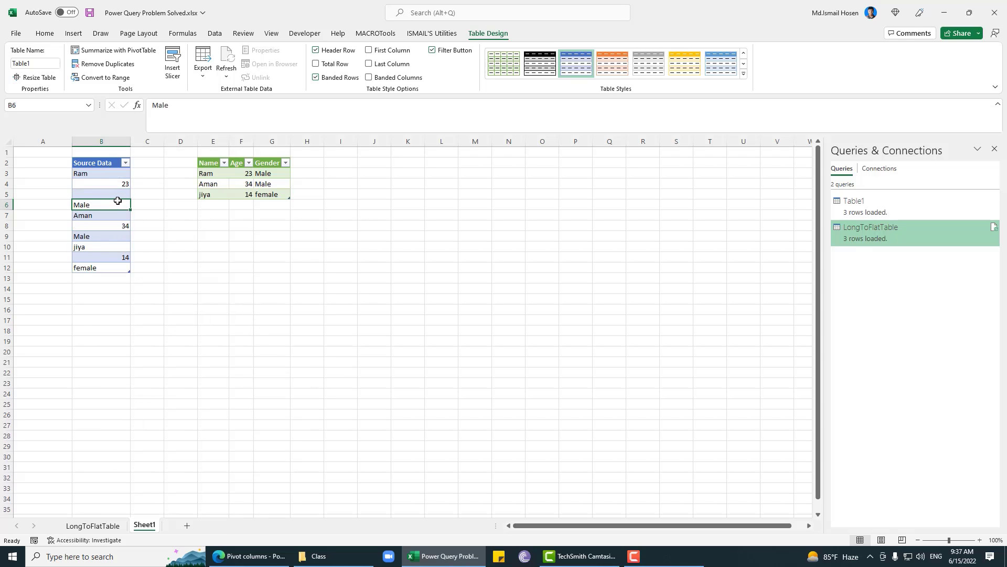
{"action": "left_click_drag", "start_coordinate": [118, 201], "coordinate": [118, 191]}
{"action": "type", "text": "C"}
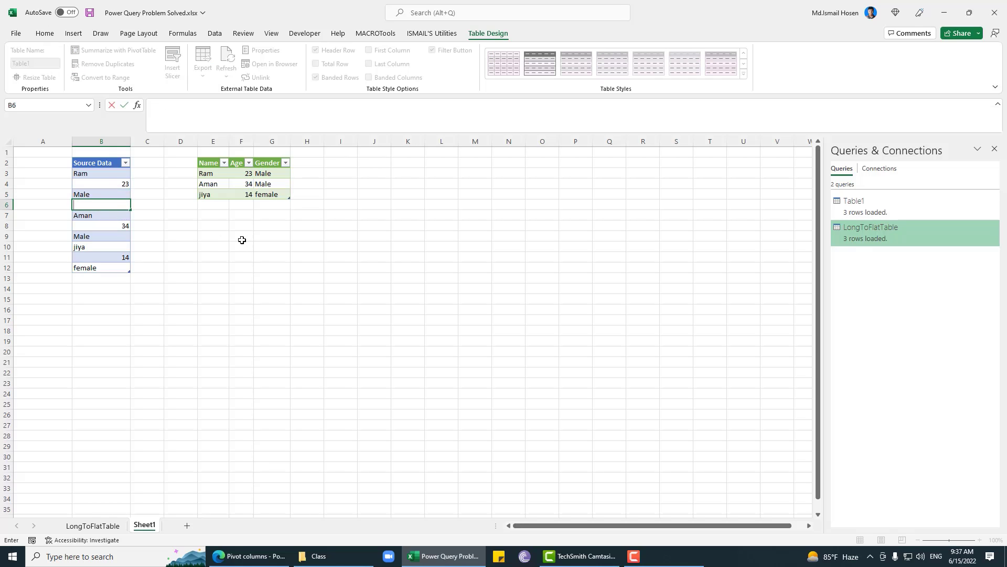
{"action": "type", "text": "bangladesh"}
{"action": "key", "text": "Return"}
{"action": "left_click", "coordinate": [156, 237]}
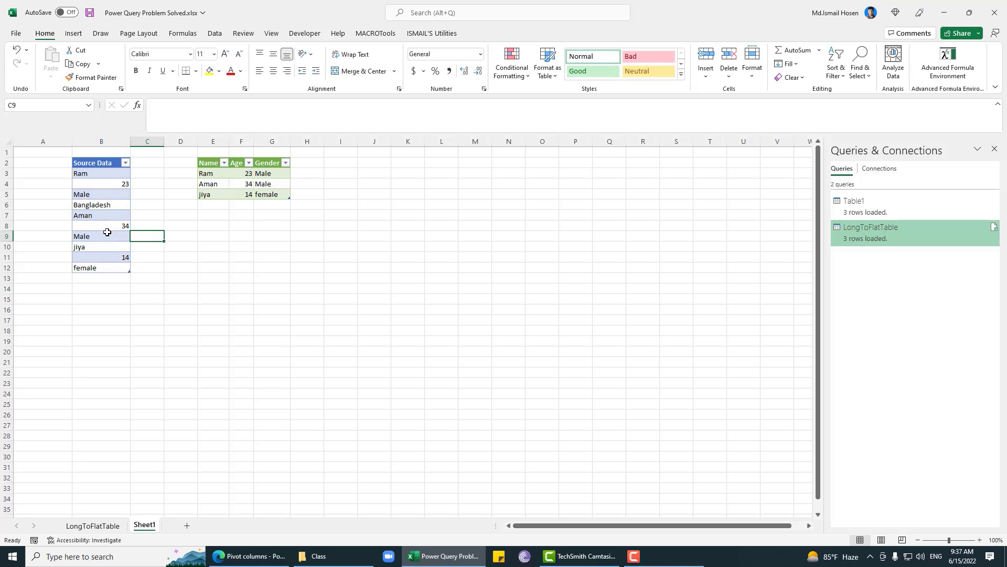
Step: Insert a table row above B10, after the second record's Male entry, and enter USA in it
{"action": "right_click", "coordinate": [104, 226]}
{"action": "left_click", "coordinate": [91, 237]}
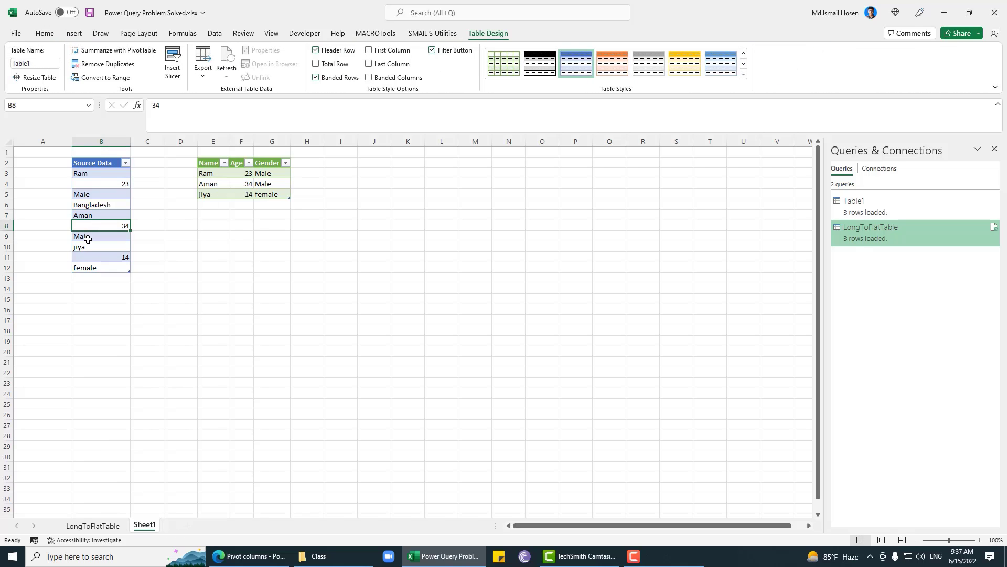
{"action": "left_click", "coordinate": [86, 247]}
{"action": "right_click", "coordinate": [88, 247]}
{"action": "mouse_move", "coordinate": [118, 341]}
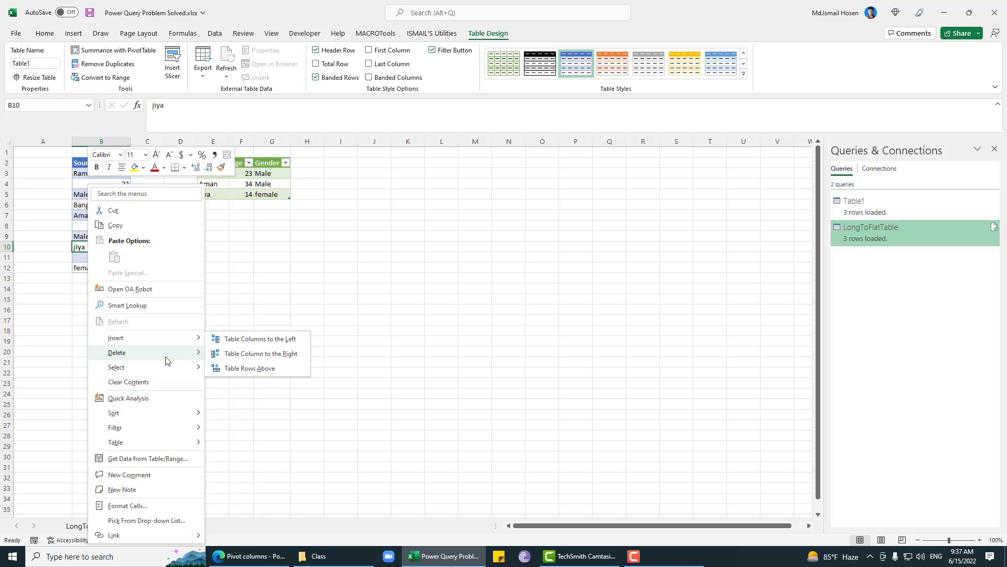
{"action": "left_click", "coordinate": [241, 371]}
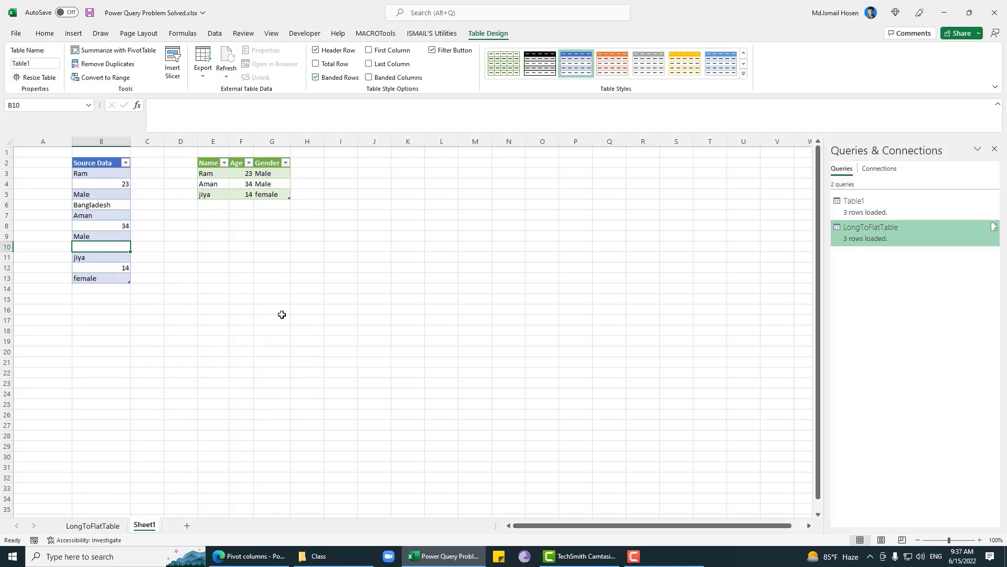
{"action": "type", "text": "USA"}
{"action": "key", "text": "Return"}
{"action": "key", "text": "Return"}
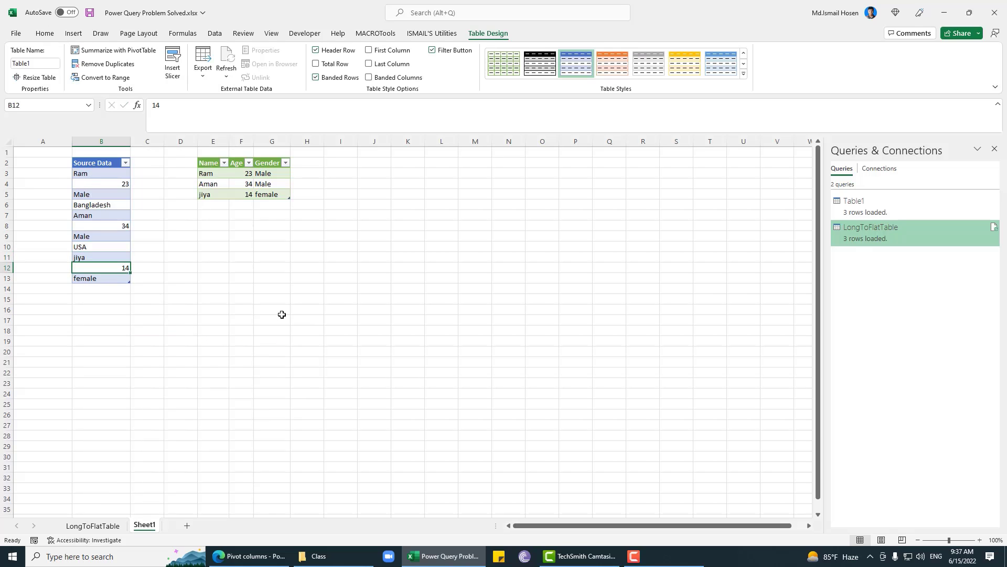
Step: Extend the Source Data table with CANADA in B14, directly below the last record's gender
{"action": "left_click", "coordinate": [108, 286]}
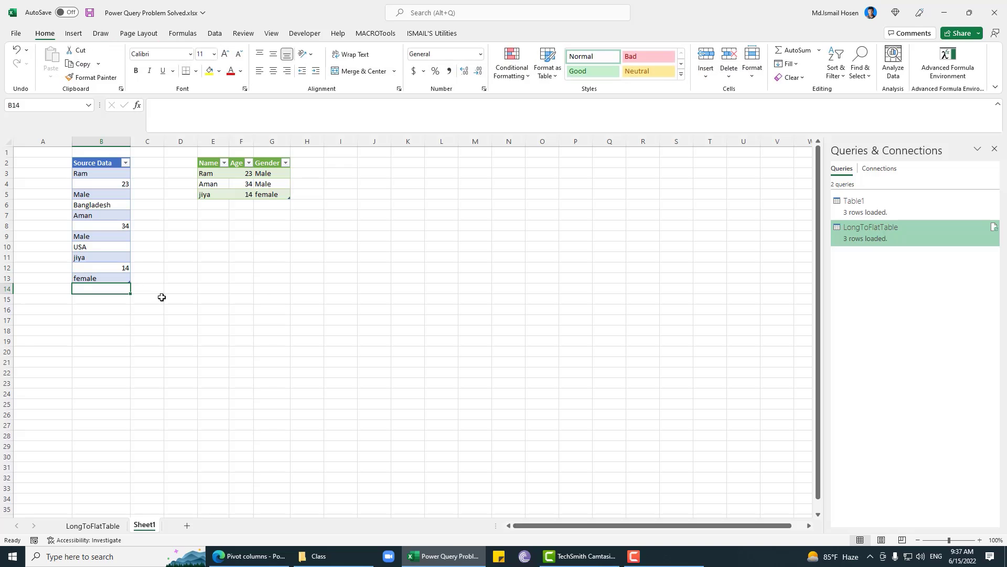
{"action": "type", "text": "c"}
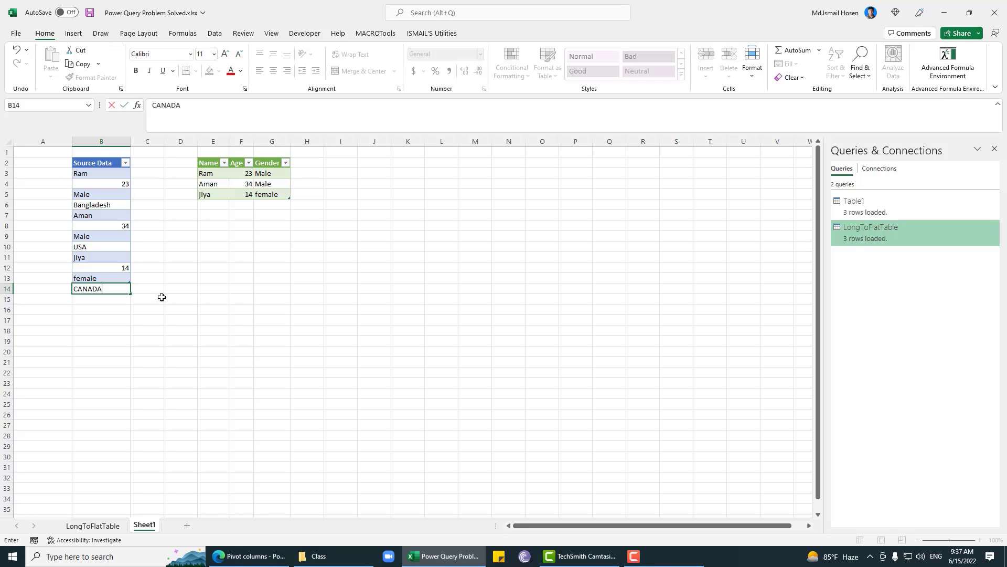
{"action": "type", "text": "ANADA"}
{"action": "key", "text": "Return"}
{"action": "left_click", "coordinate": [142, 359]}
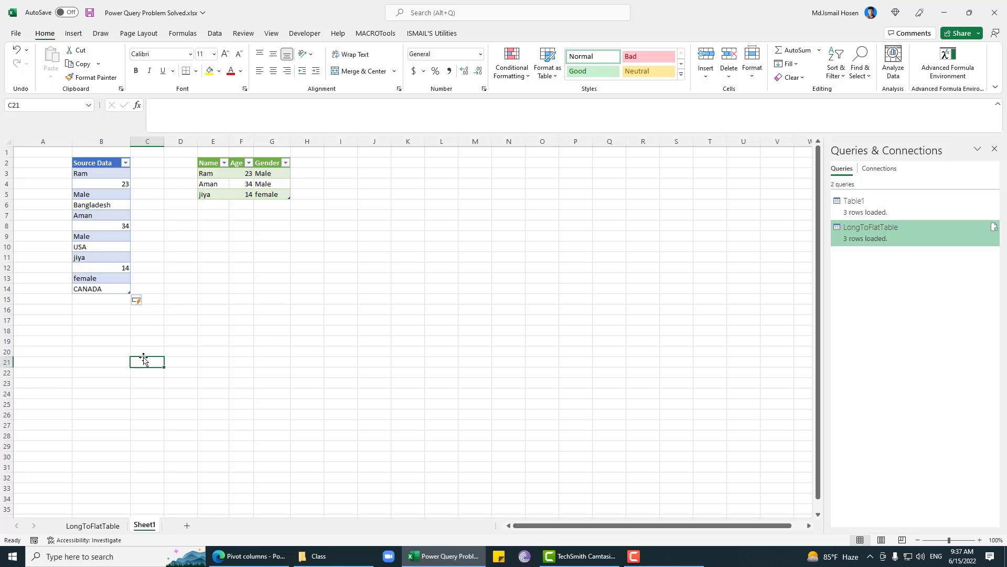
Step: Refresh the output table on the LongToFlatTable sheet and check how the country values fall into its columns
{"action": "left_click", "coordinate": [75, 524]}
{"action": "left_click", "coordinate": [45, 173]}
{"action": "right_click", "coordinate": [44, 172]}
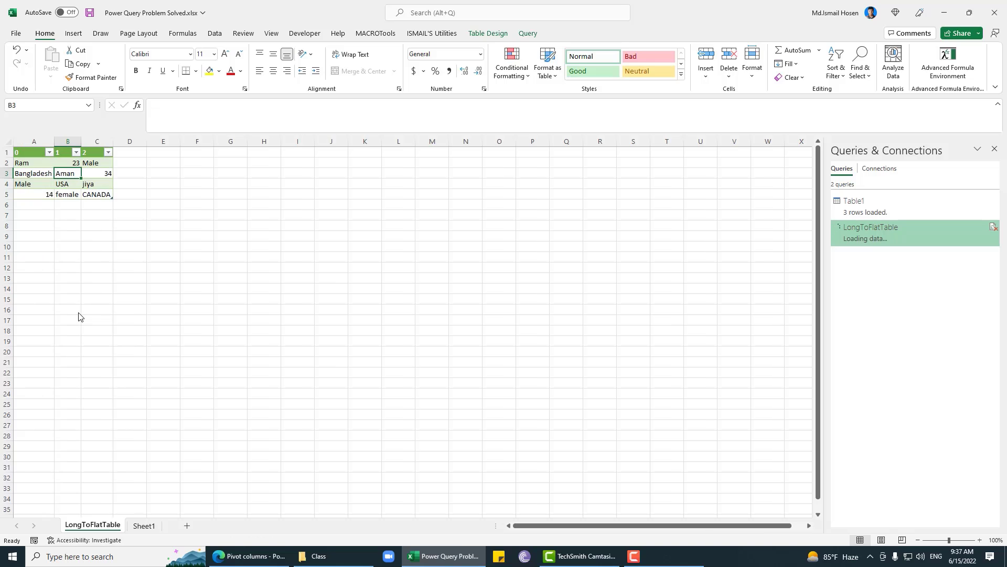
{"action": "left_click", "coordinate": [39, 182]}
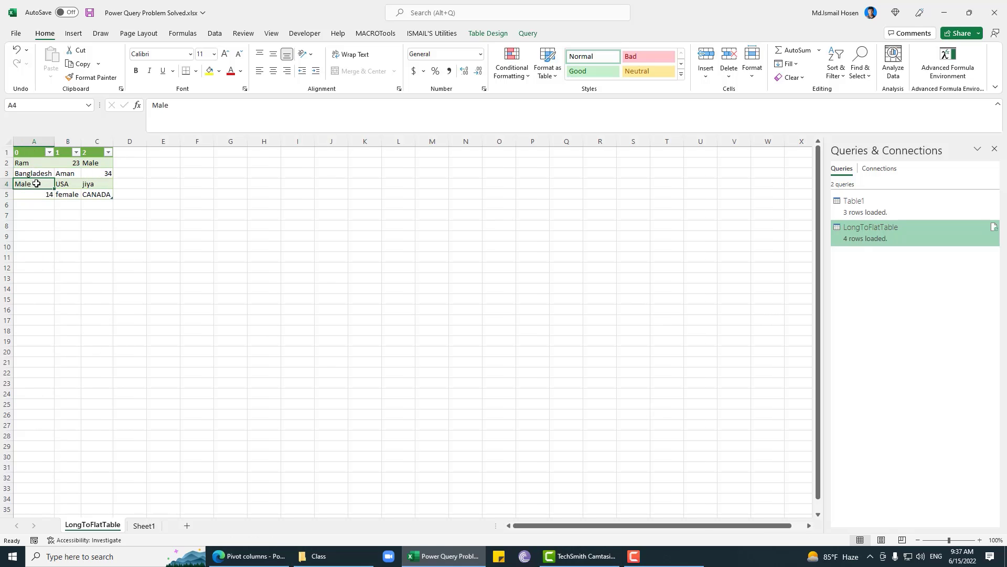
{"action": "left_click", "coordinate": [39, 193]}
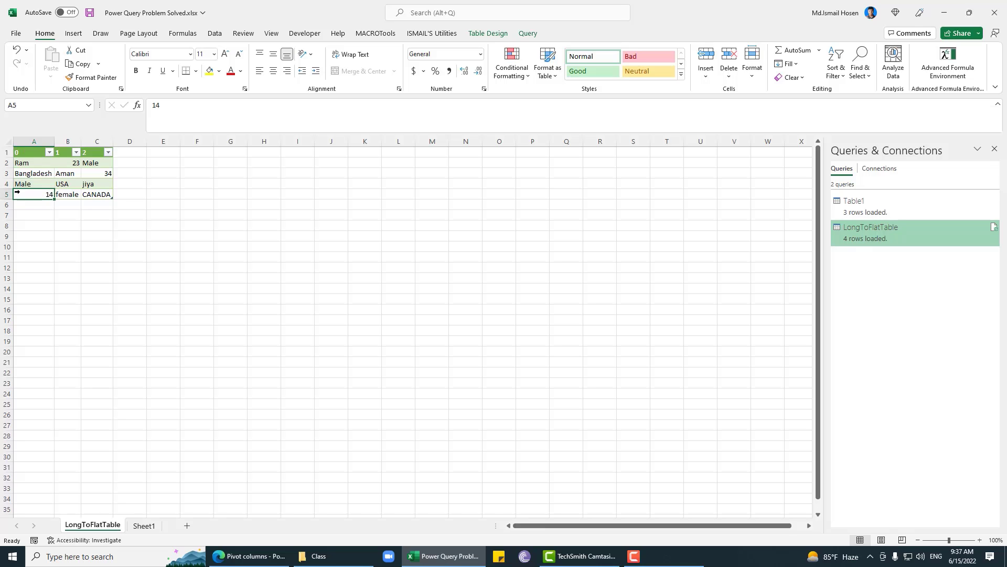
{"action": "left_click", "coordinate": [35, 178]}
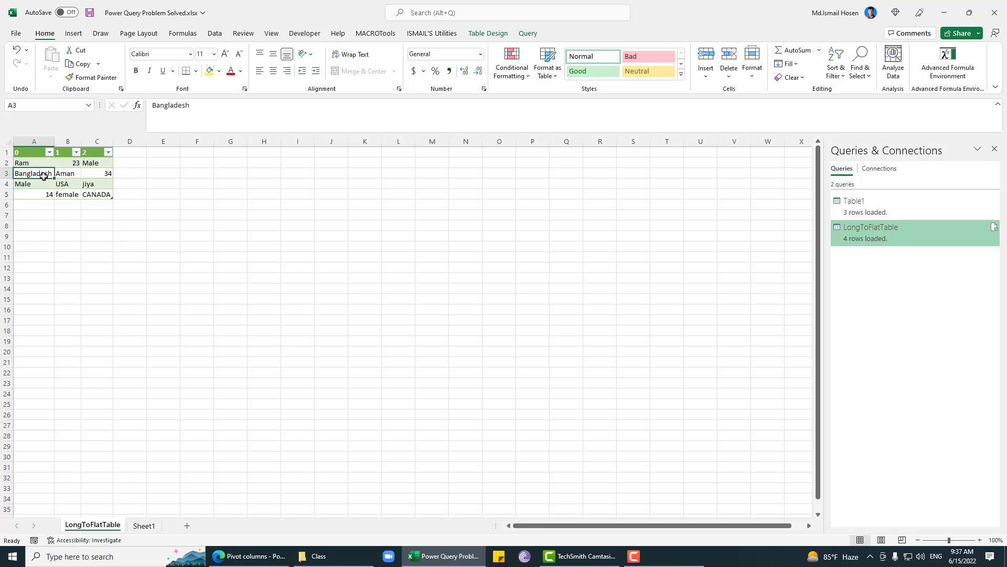
Step: Open the LongToFlatTable query, set the Number.Mod divisor in the Added Custom step to 4, and preview the final Removed Columns2 step
{"action": "double_click", "coordinate": [940, 226]}
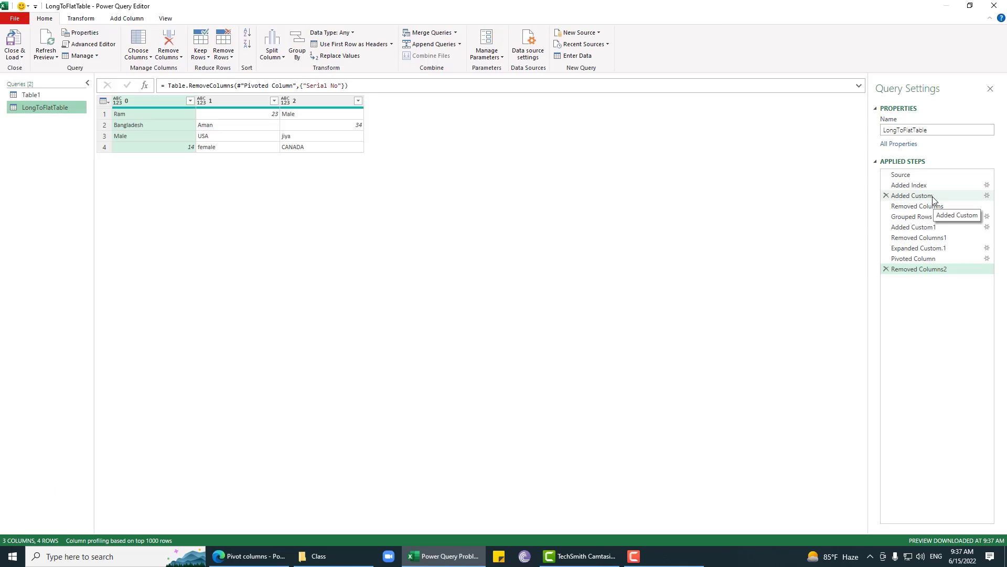
{"action": "left_click", "coordinate": [925, 197]}
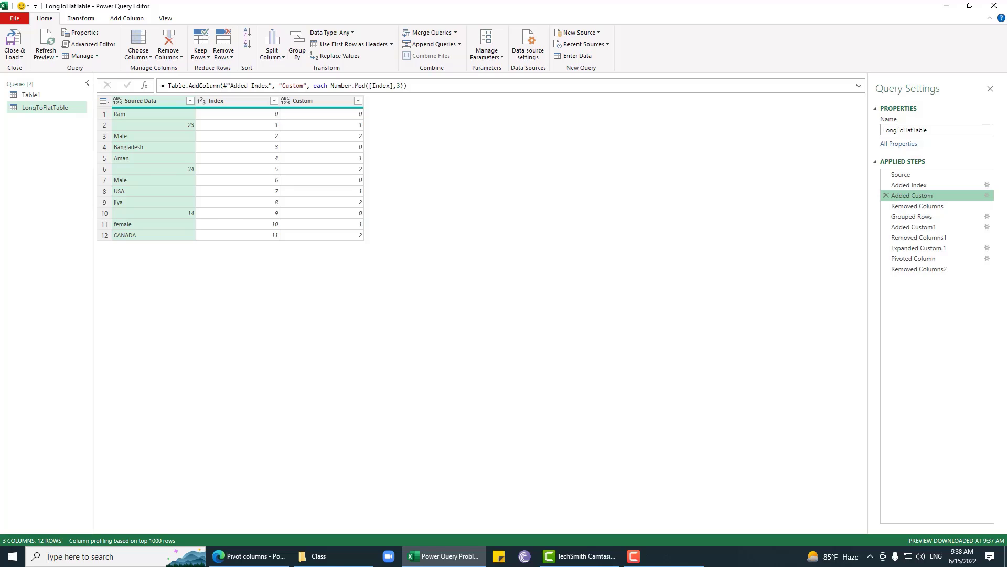
{"action": "left_click", "coordinate": [400, 85]}
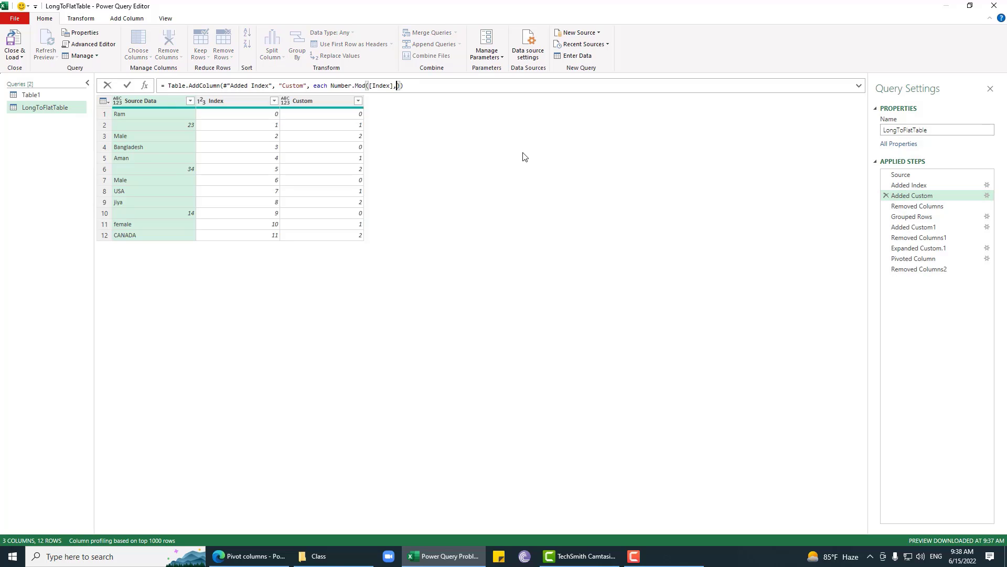
{"action": "left_click", "coordinate": [504, 83]}
{"action": "left_click", "coordinate": [933, 270]}
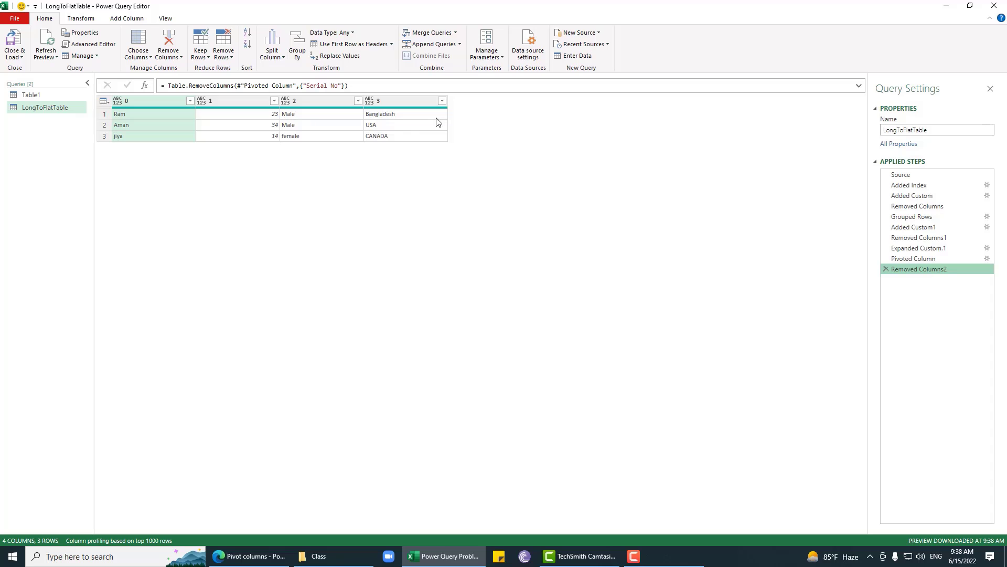
Step: Close the query editor, load the updated query into the workbook, and check the country column in the output table
{"action": "left_click", "coordinate": [14, 45]}
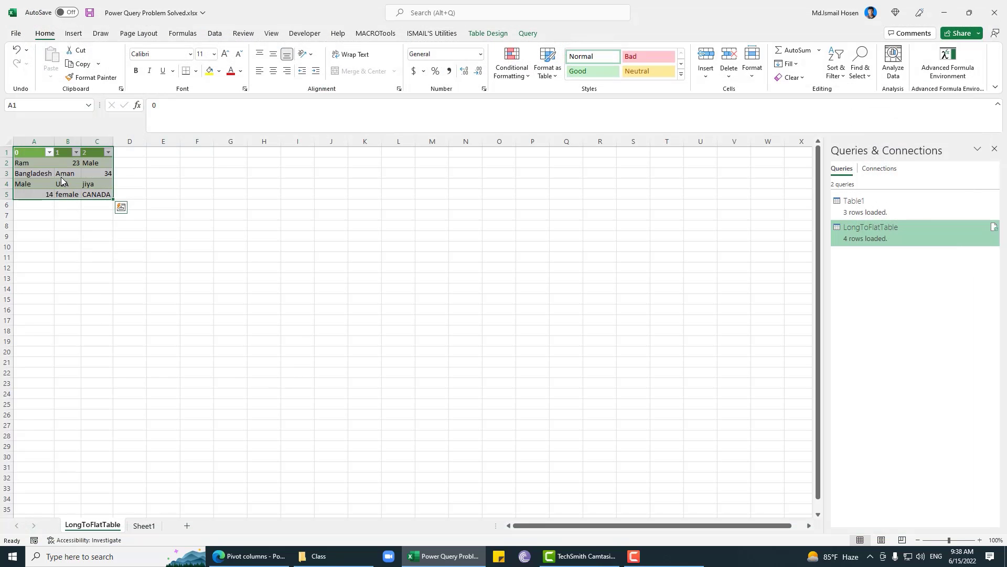
{"action": "left_click", "coordinate": [107, 174]}
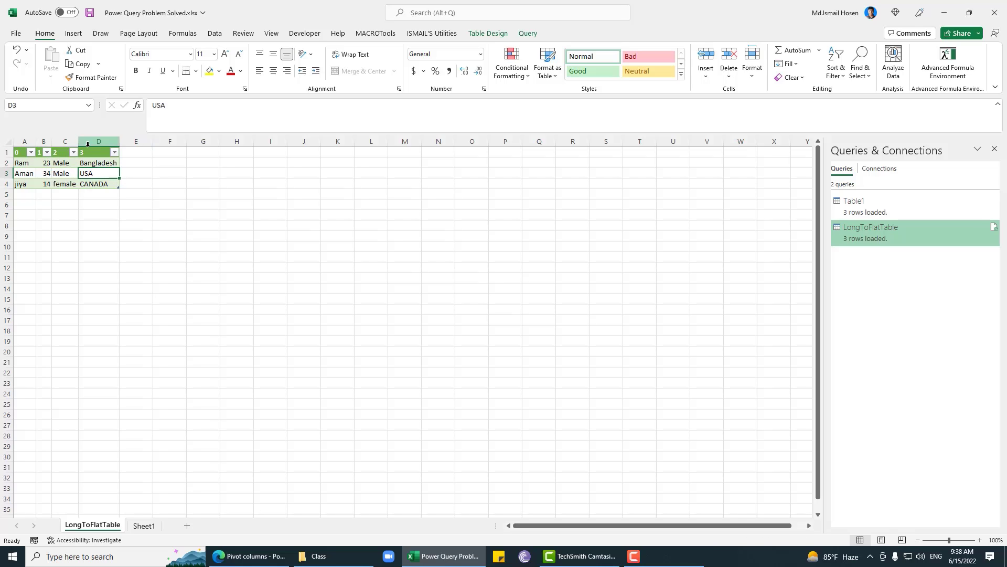
{"action": "key", "text": "Left"}
{"action": "key", "text": "Left"}
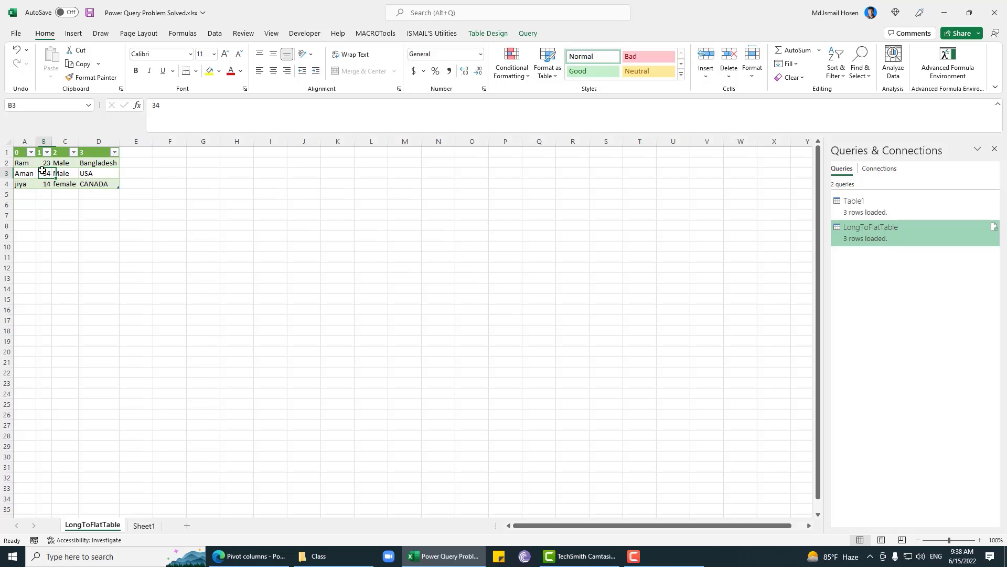
{"action": "left_click", "coordinate": [89, 170]}
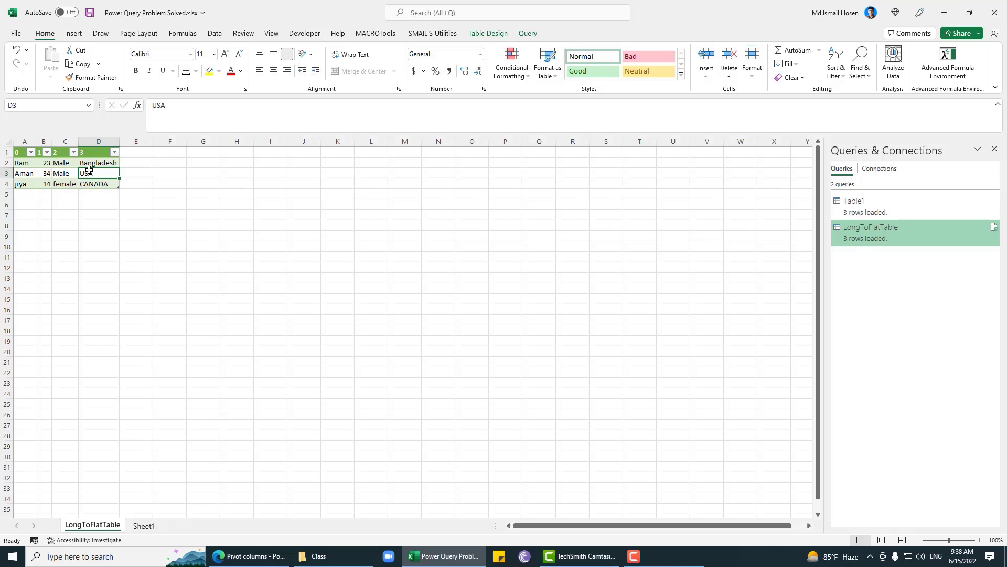
Step: Open the LongToFlatTable query for editing and insert a custom step directly after Grouped Rows
{"action": "left_click", "coordinate": [902, 225]}
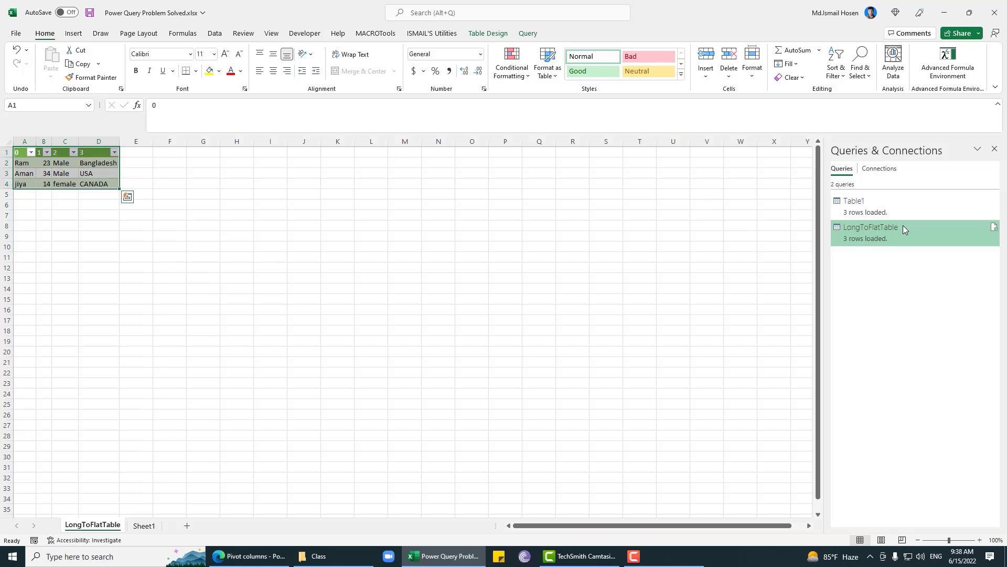
{"action": "double_click", "coordinate": [902, 225]}
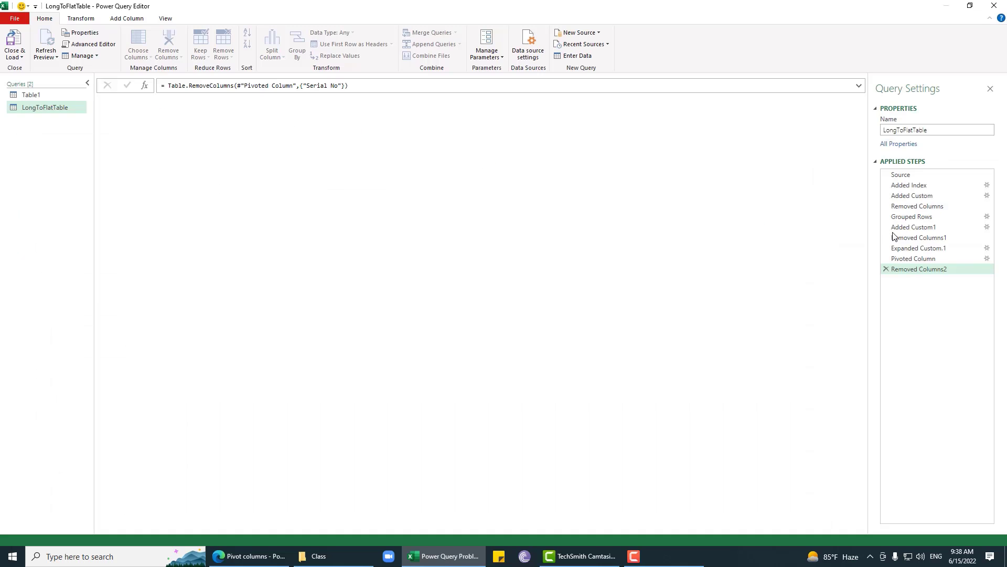
{"action": "left_click", "coordinate": [937, 175]}
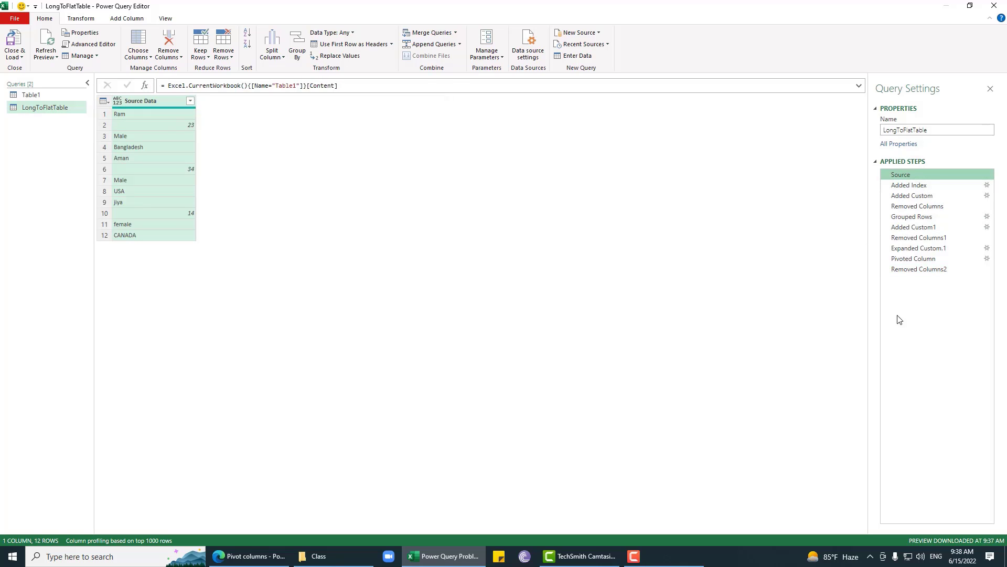
{"action": "left_click", "coordinate": [933, 219]}
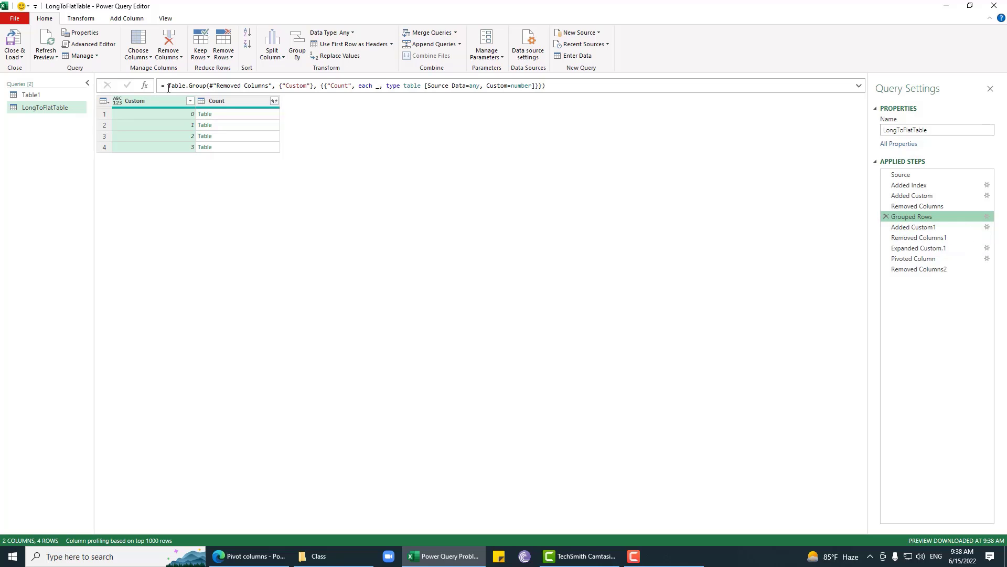
{"action": "left_click", "coordinate": [145, 86]}
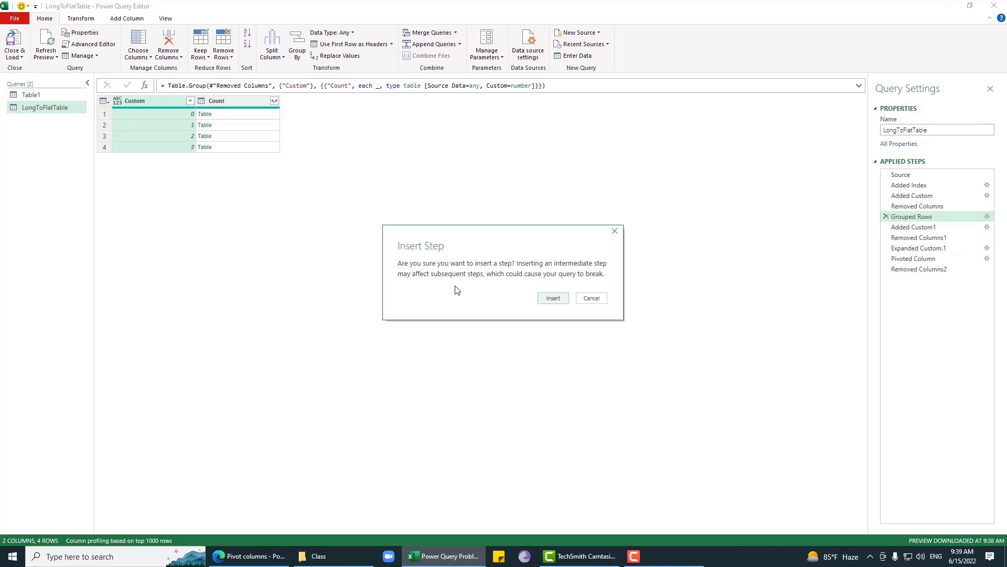
{"action": "left_click", "coordinate": [553, 298]}
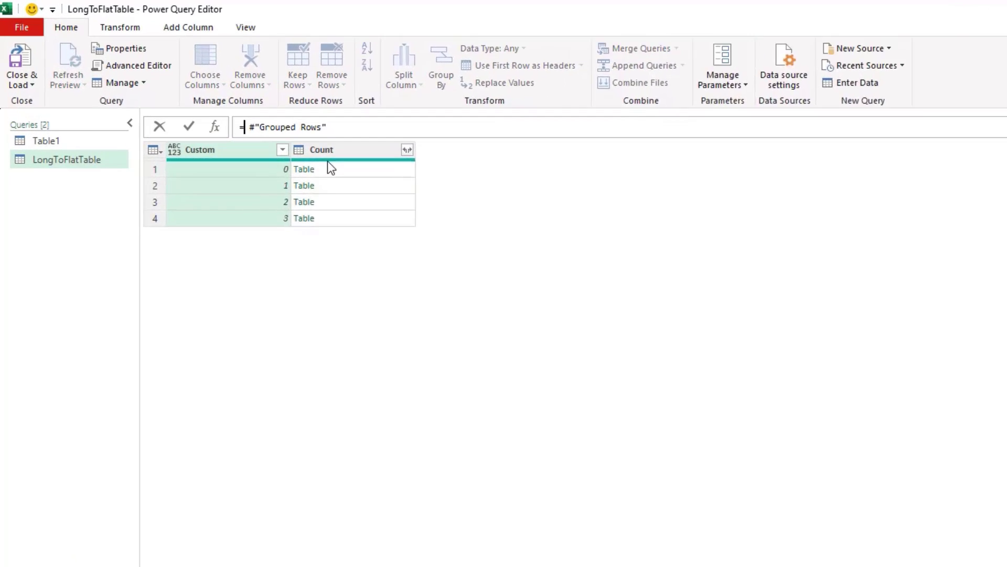
Step: Wrap the new step's reference to #"Grouped Rows" in a Table.TransformColumns call
{"action": "type", "text": "t"}
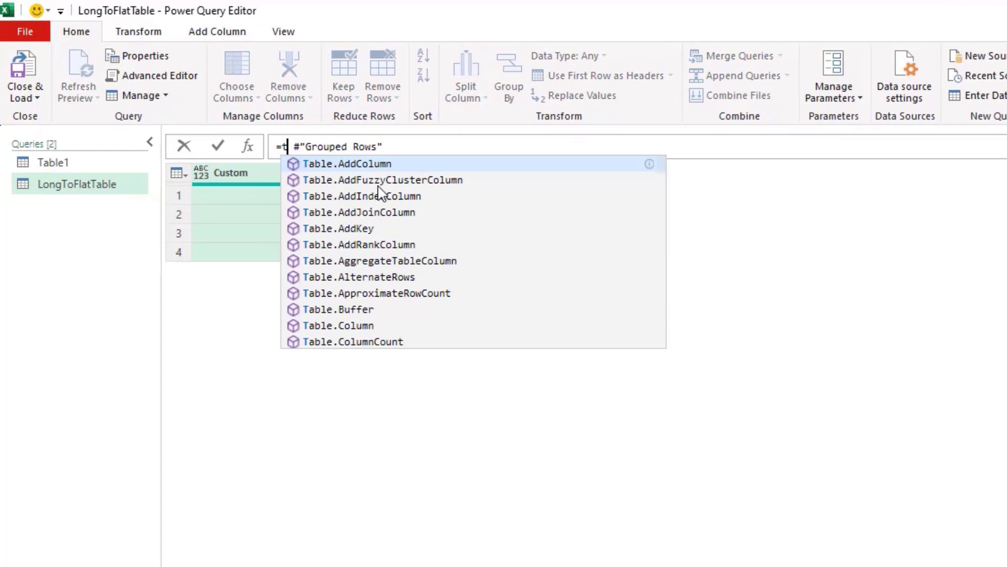
{"action": "type", "text": "tc"}
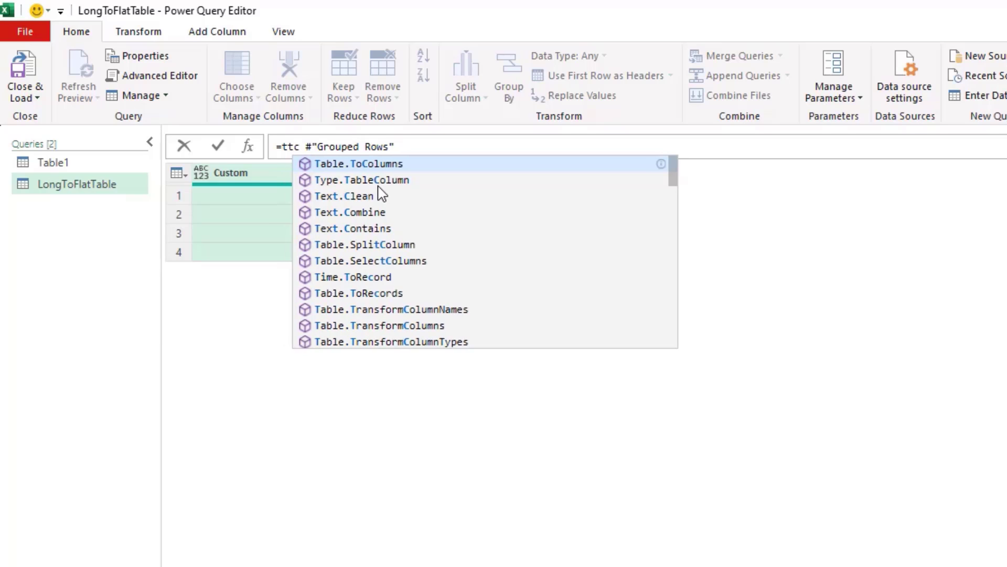
{"action": "type", "text": "s"}
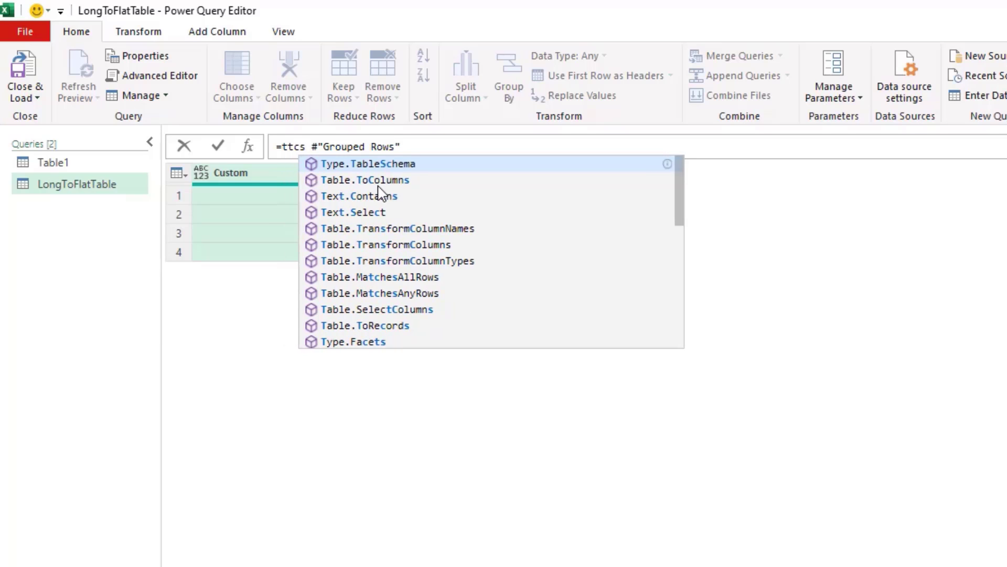
{"action": "key", "text": "Down"}
{"action": "key", "text": "Down"}
{"action": "key", "text": "Down"}
{"action": "key", "text": "Down"}
{"action": "key", "text": "Down"}
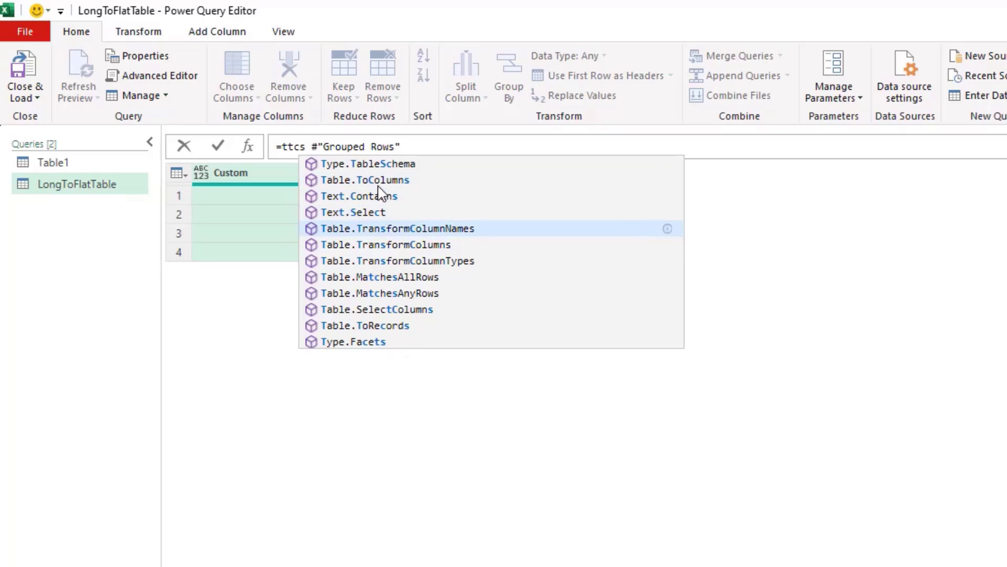
{"action": "key", "text": "Tab"}
{"action": "type", "text": "("}
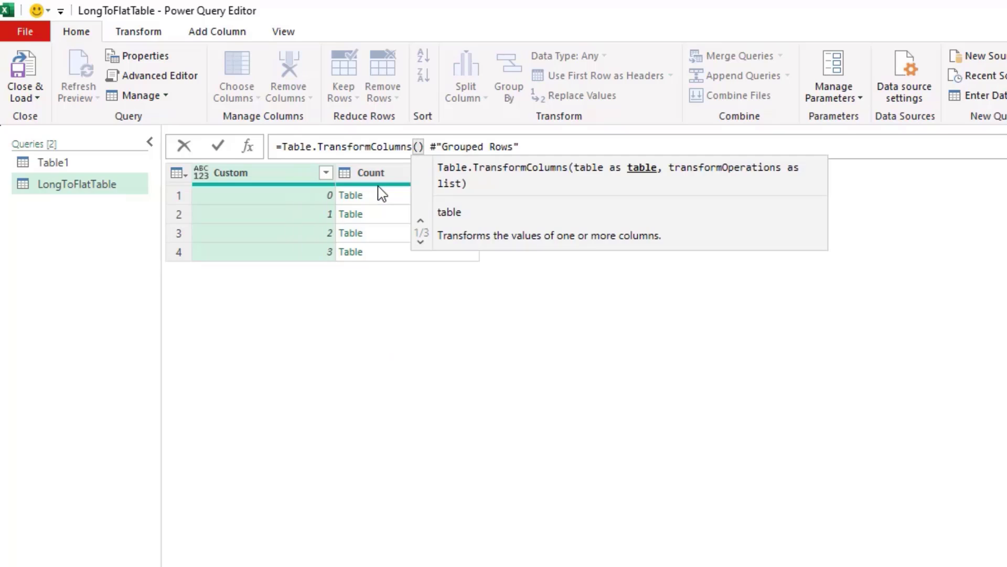
{"action": "left_click", "coordinate": [542, 145]}
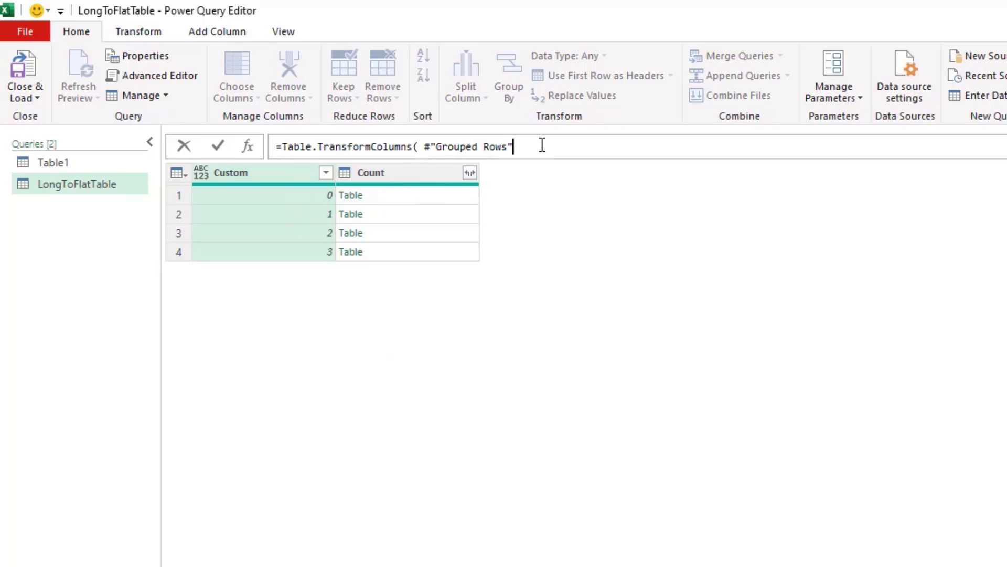
Step: Add a transformation argument for the "Custom" column containing a nested list whose first item is "Name"
{"action": "type", "text": ","}
{"action": "type", "text": "{"}
{"action": "type", "text": "\"Custom"}
{"action": "type", "text": "\","}
{"action": "type", "text": "{"}
{"action": "type", "text": "\""}
{"action": "type", "text": "NAME"}
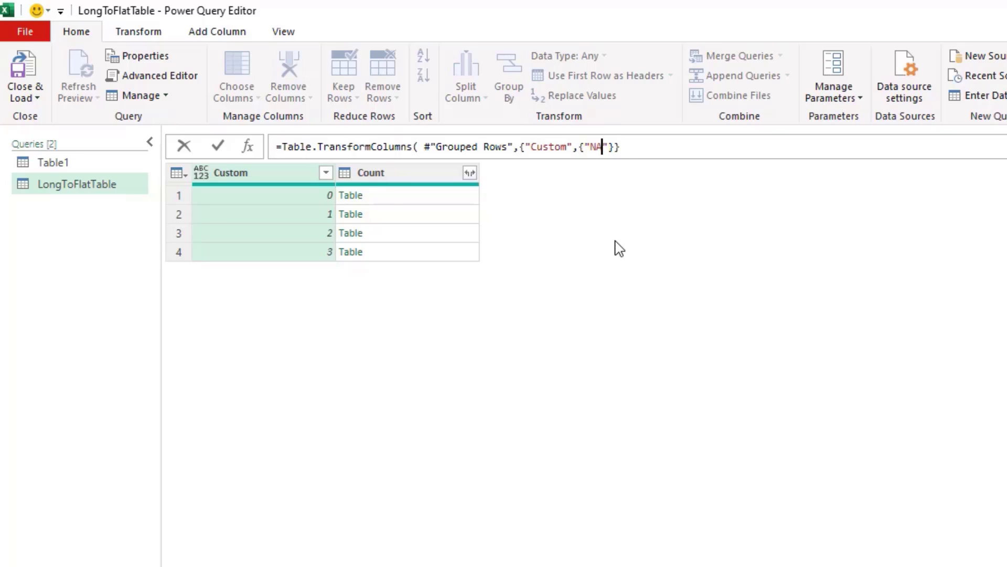
{"action": "key", "text": "BackSpace"}
{"action": "key", "text": "BackSpace"}
{"action": "key", "text": "BackSpace"}
{"action": "type", "text": "ame"}
{"action": "key", "text": "Right"}
{"action": "type", "text": ","}
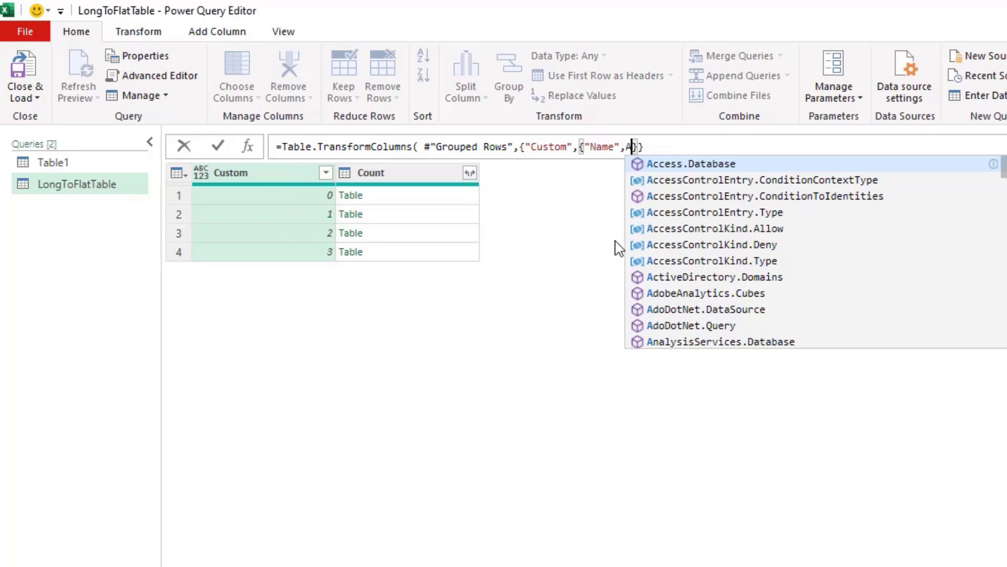
Step: Extend the nested list with the items "Age", "Gender" and "Country"
{"action": "type", "text": "A"}
{"action": "key", "text": "BackSpace"}
{"action": "type", "text": "\"A"}
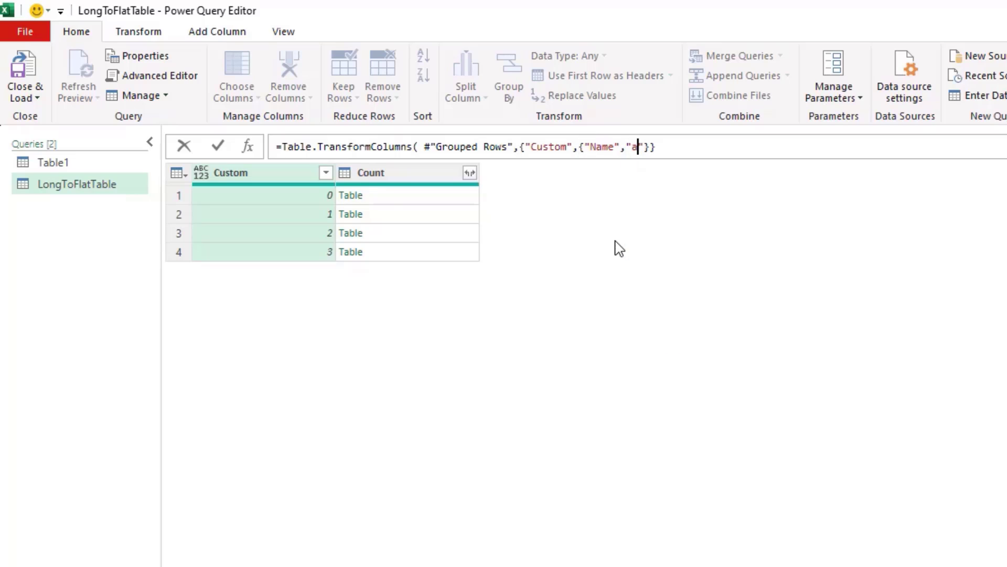
{"action": "type", "text": "ge\",\""}
{"action": "type", "text": "Gender\""}
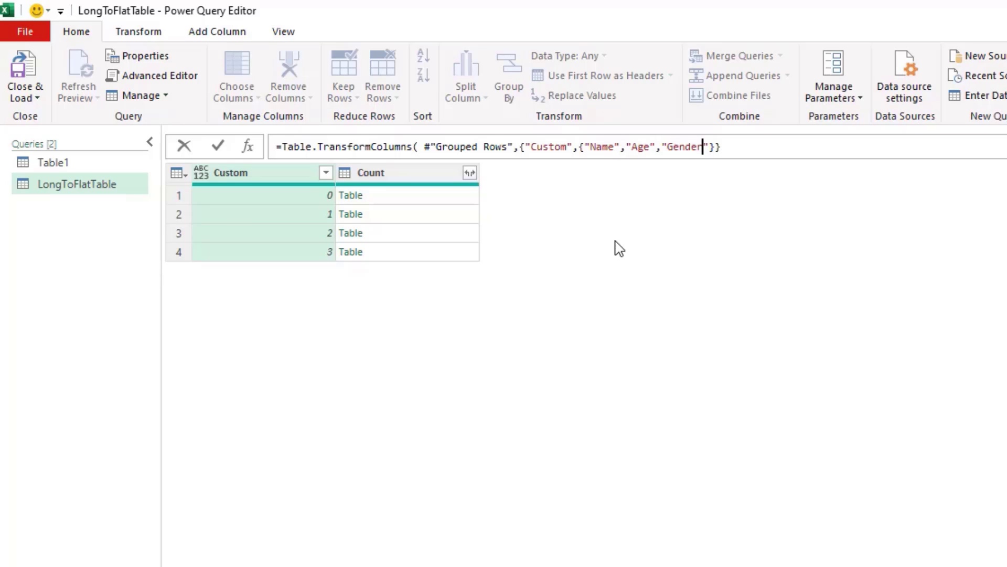
{"action": "type", "text": ",\"Country"}
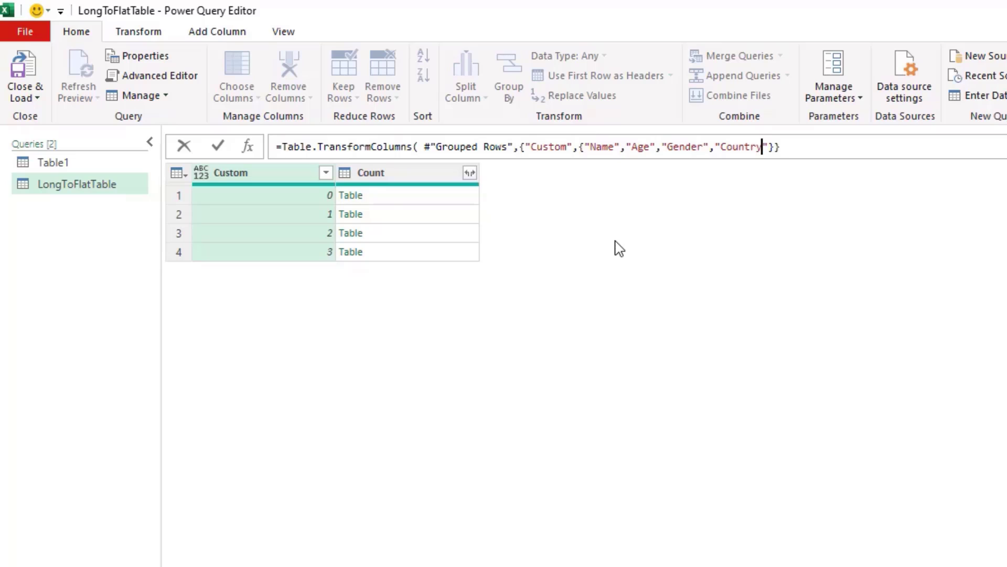
Step: Put each before the list, index it with {_}, and close and commit the Table.TransformColumns formula
{"action": "key", "text": "Right"}
{"action": "key", "text": "Right"}
{"action": "type", "text": "{_"}
{"action": "key", "text": "ctrl+Left"}
{"action": "key", "text": "ctrl+Left"}
{"action": "key", "text": "ctrl+Left"}
{"action": "key", "text": "ctrl+Left"}
{"action": "key", "text": "ctrl+Left"}
{"action": "type", "text": "ea"}
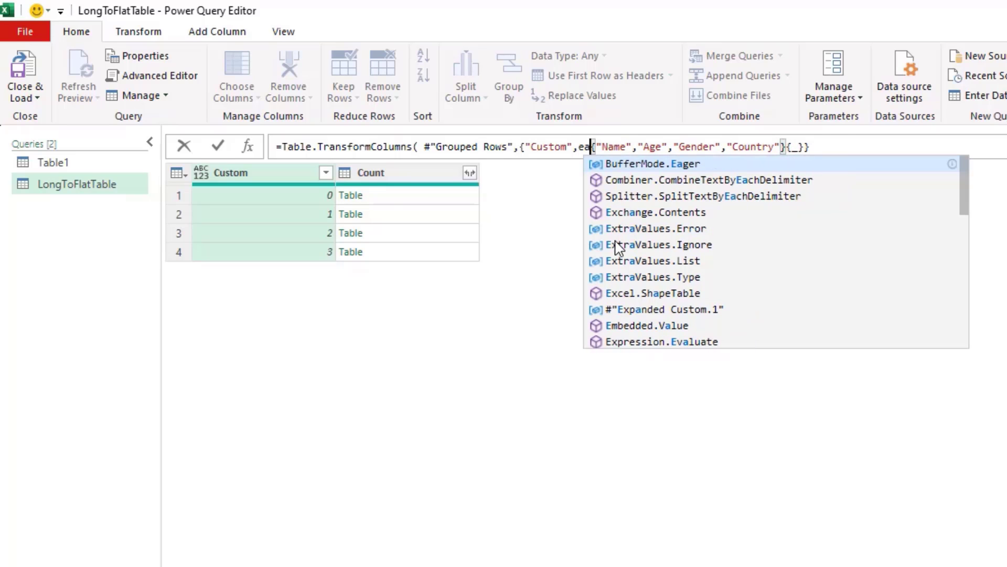
{"action": "type", "text": "ch"}
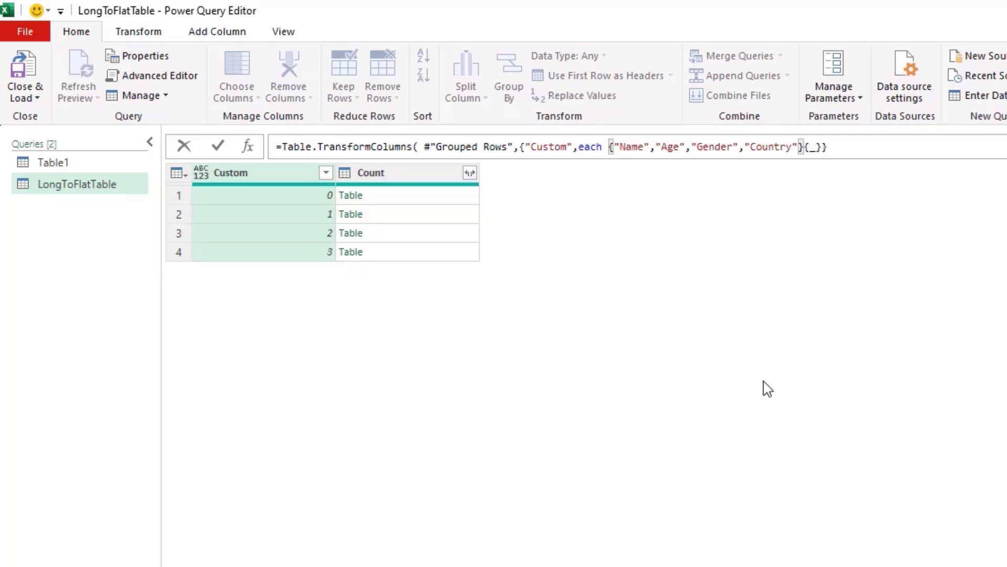
{"action": "left_click", "coordinate": [875, 148]}
{"action": "type", "text": ")"}
{"action": "key", "text": "Return"}
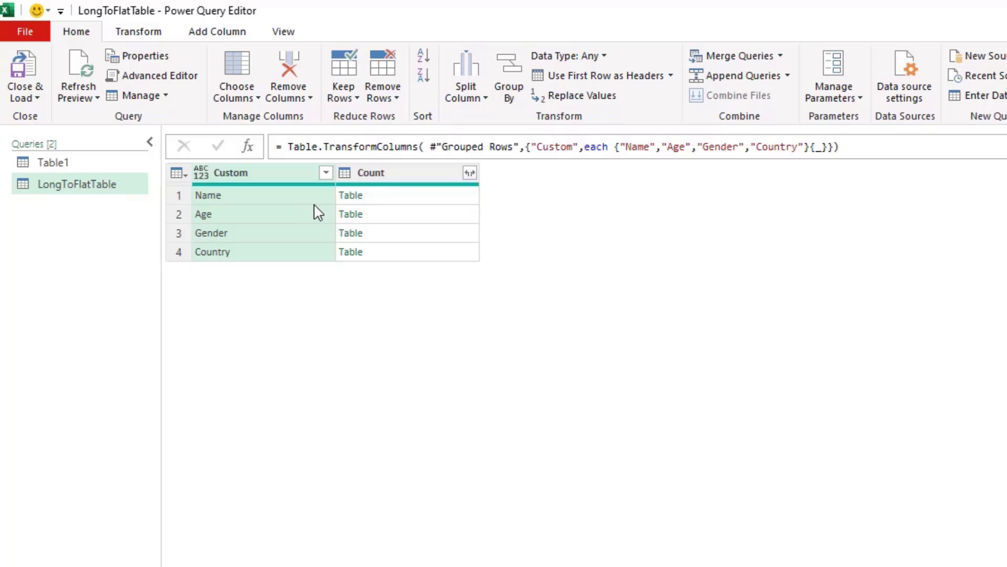
Step: Compare the values in the Custom column with the list items and the {_} index in the formula
{"action": "left_click", "coordinate": [310, 197]}
{"action": "left_click", "coordinate": [299, 215]}
{"action": "left_click", "coordinate": [289, 235]}
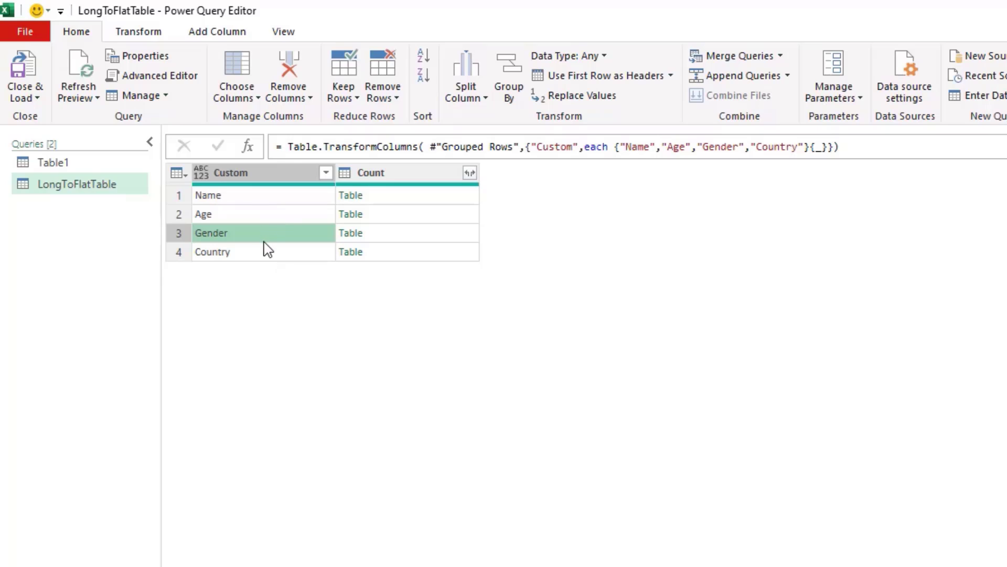
{"action": "left_click", "coordinate": [248, 199]}
{"action": "left_click", "coordinate": [248, 216]}
{"action": "left_click", "coordinate": [248, 233]}
{"action": "left_click", "coordinate": [251, 253]}
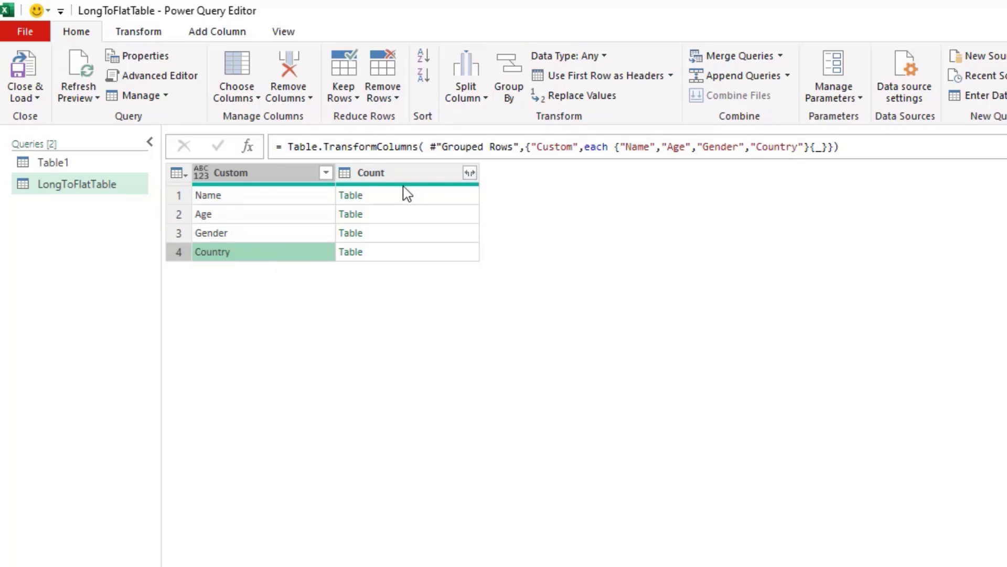
{"action": "left_click", "coordinate": [286, 199]}
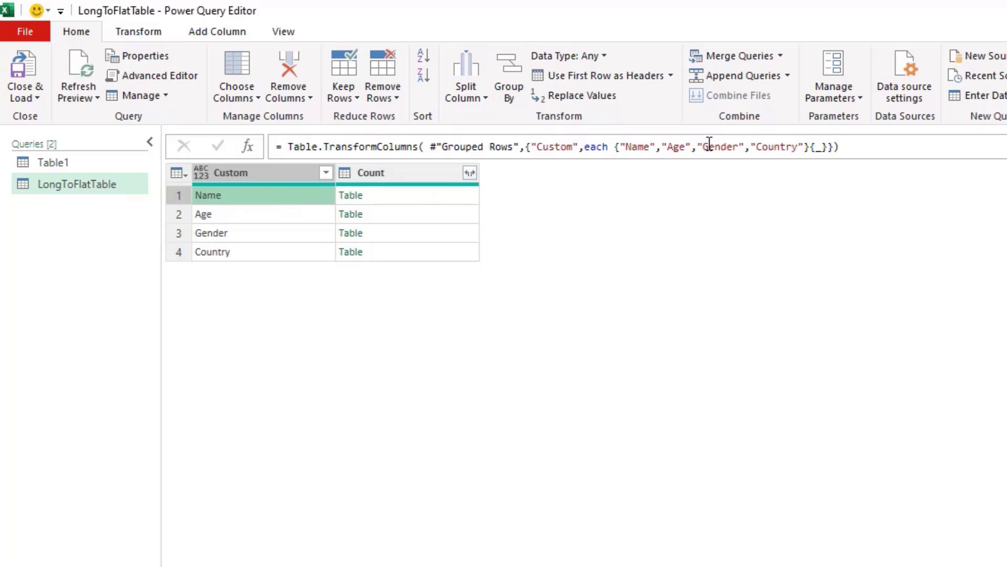
{"action": "double_click", "coordinate": [637, 146]}
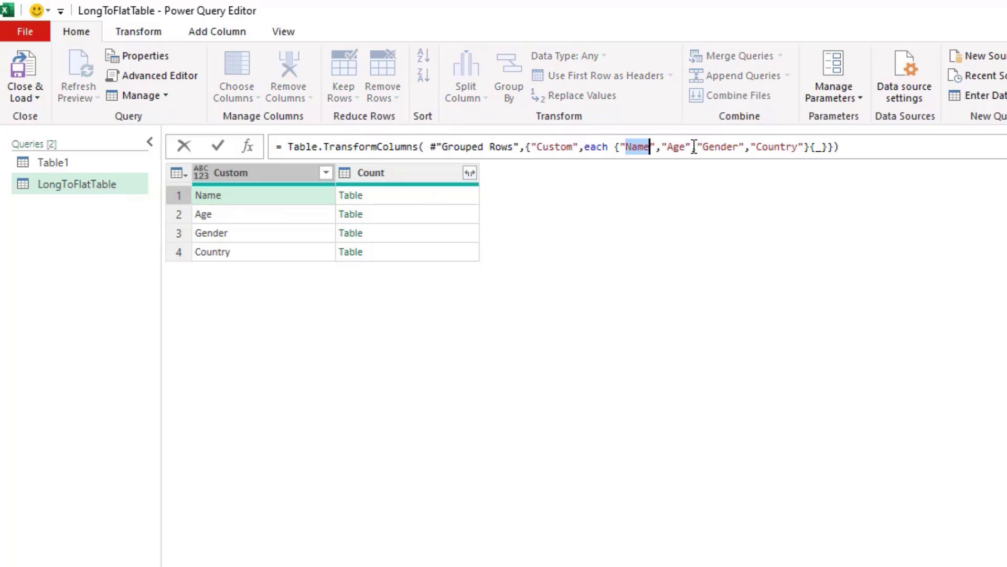
{"action": "left_click", "coordinate": [820, 147]}
{"action": "left_click", "coordinate": [668, 147]}
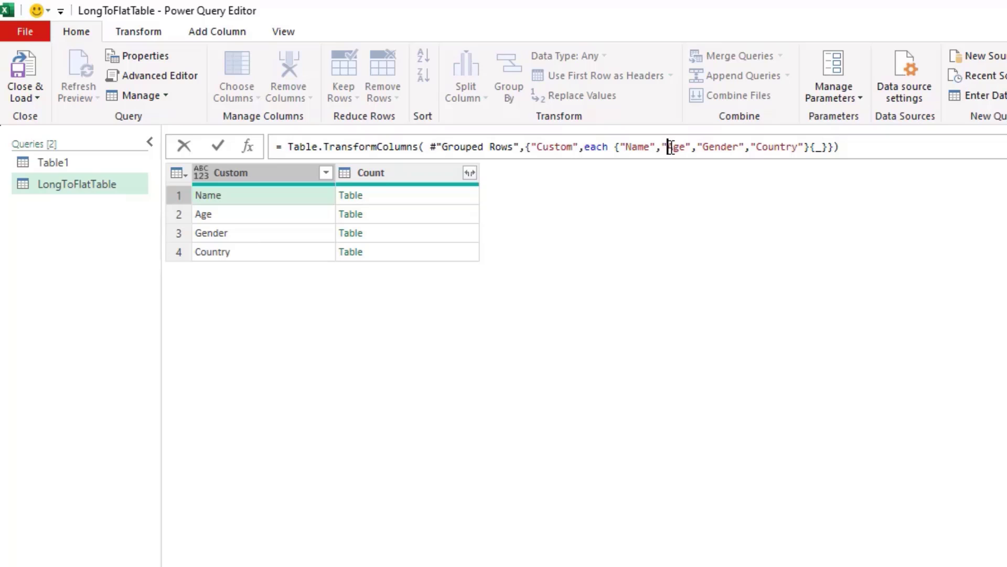
{"action": "double_click", "coordinate": [674, 146]}
{"action": "double_click", "coordinate": [719, 147]}
{"action": "left_click", "coordinate": [924, 146]}
Step: Preview the final Removed Columns2 step, load the query into the workbook, and check the output table's headers and values
{"action": "left_click", "coordinate": [1005, 269]}
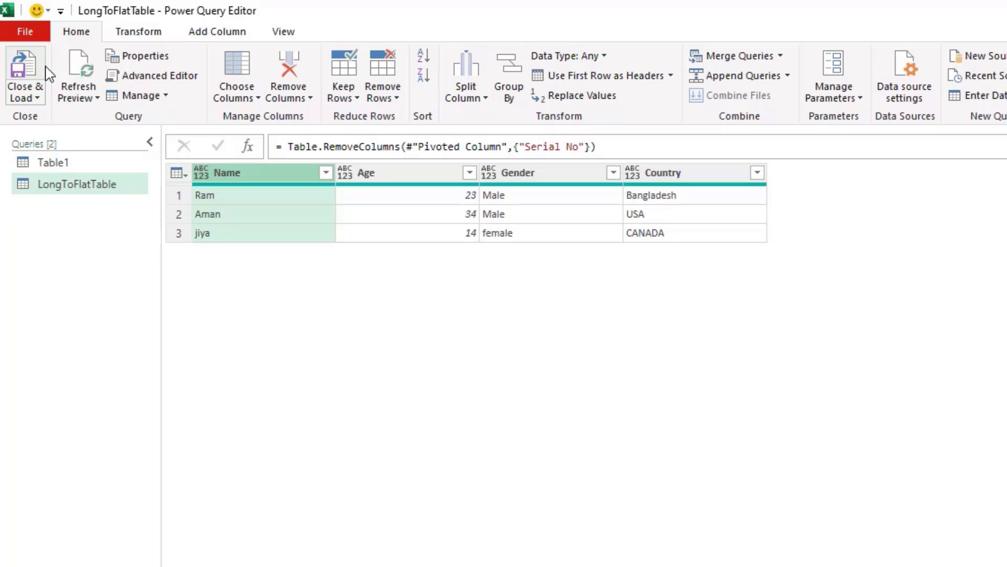
{"action": "left_click", "coordinate": [21, 74]}
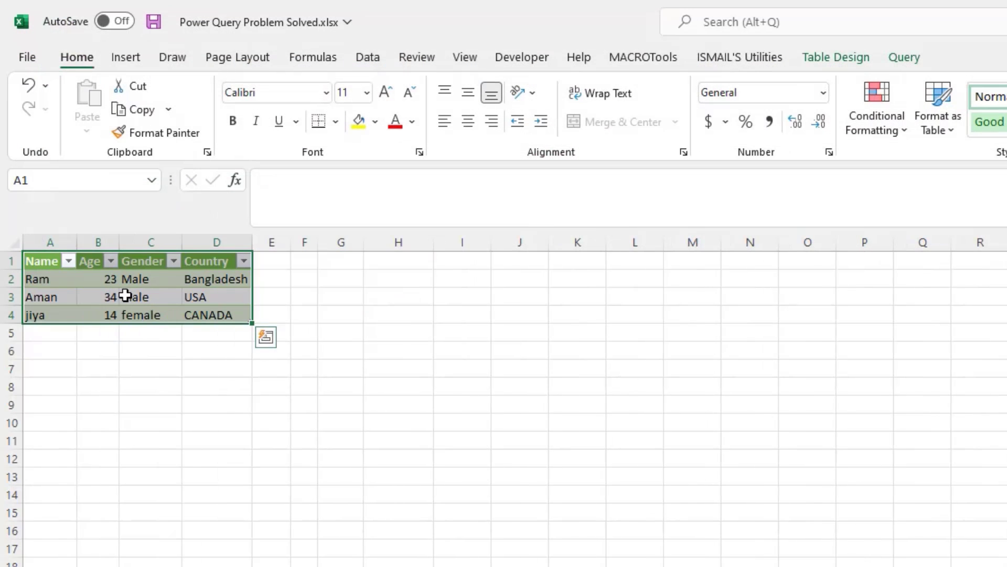
{"action": "left_click", "coordinate": [115, 295]}
{"action": "left_click", "coordinate": [155, 314]}
{"action": "left_click", "coordinate": [105, 296]}
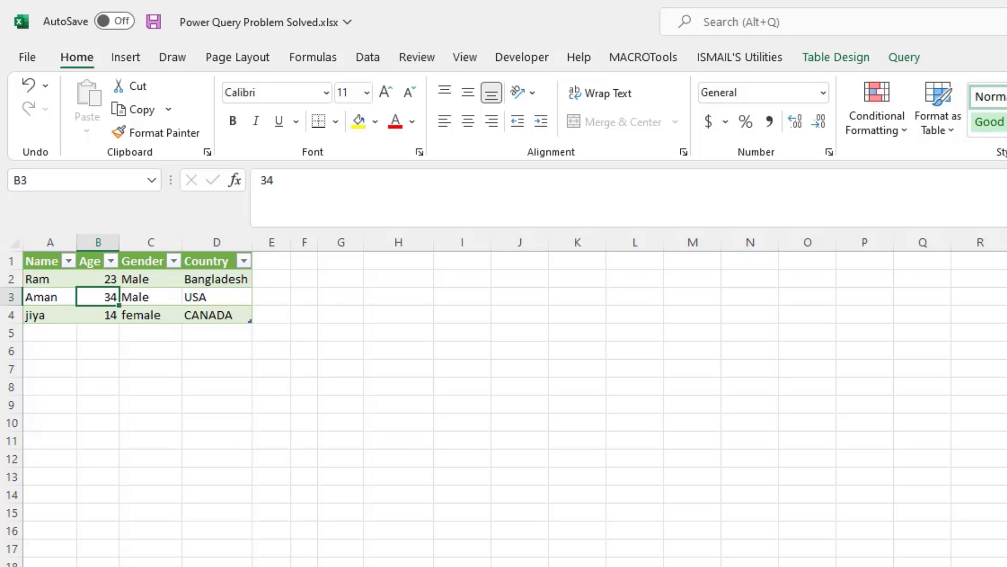
Step: Reopen the LongToFlatTable query in the query editor and duplicate it
{"action": "double_click", "coordinate": [1002, 315]}
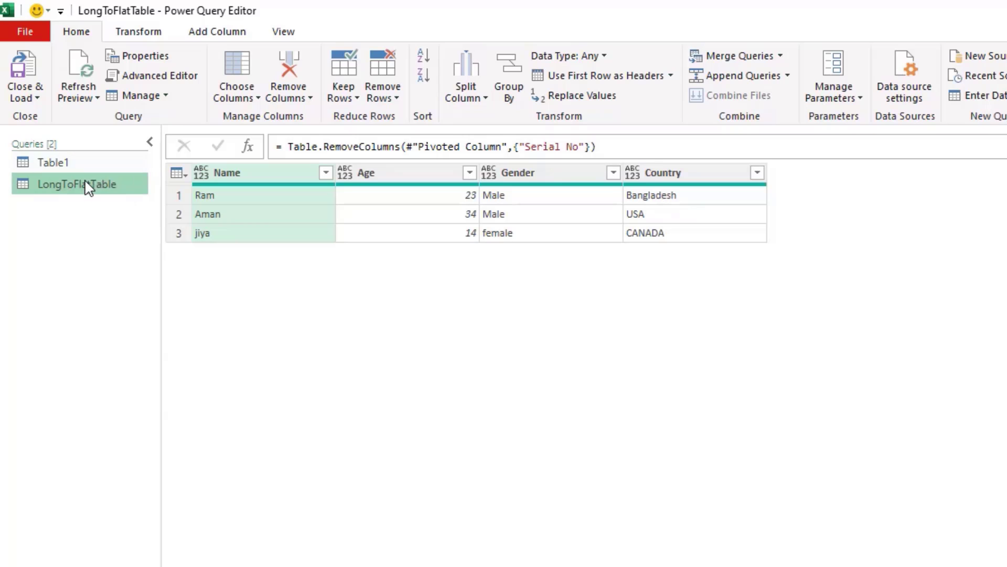
{"action": "right_click", "coordinate": [85, 184]}
{"action": "left_click", "coordinate": [138, 284]}
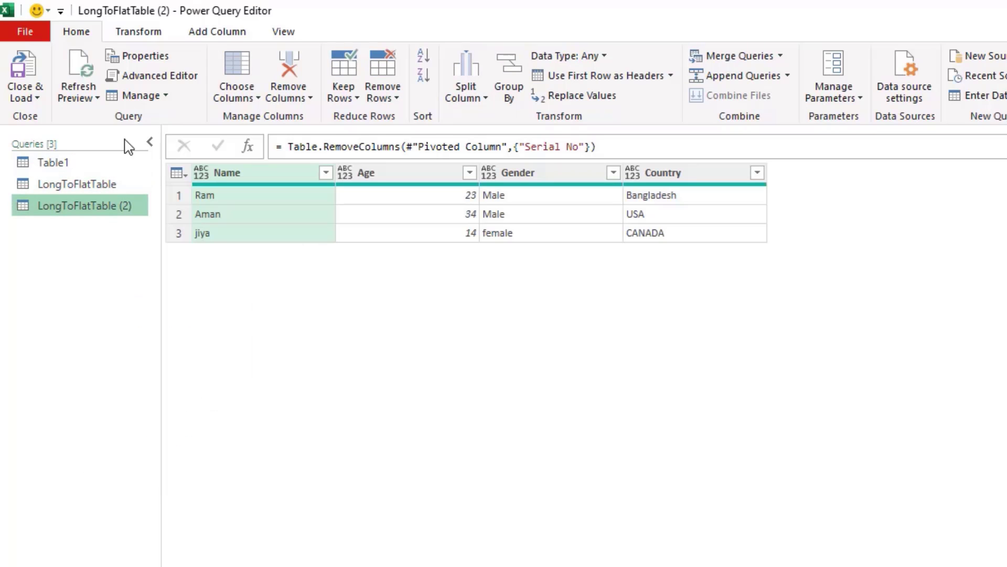
Step: Open the duplicated query's full M code and start a function signature above let with the parameter SourceTable as table
{"action": "left_click", "coordinate": [160, 75]}
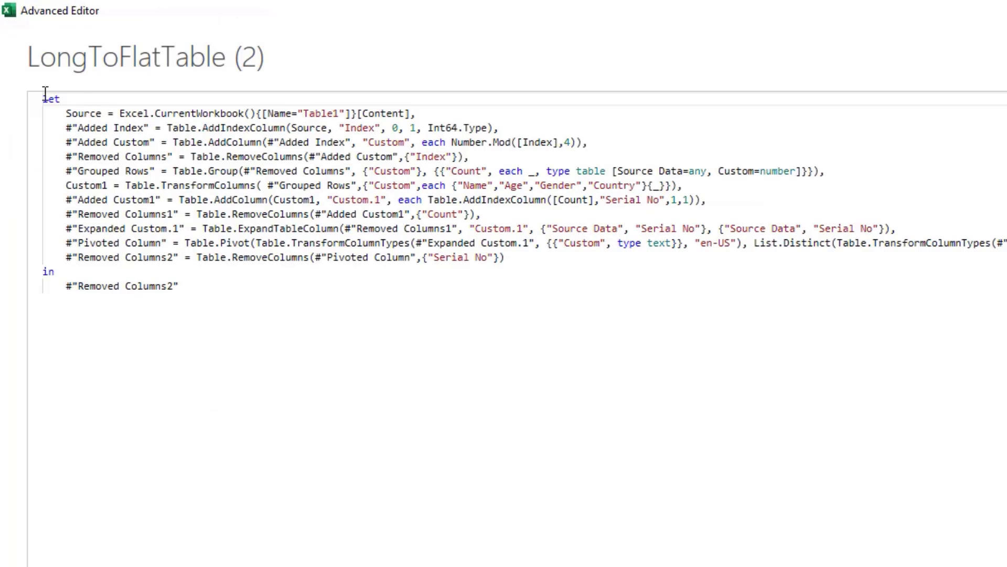
{"action": "key", "text": "Return"}
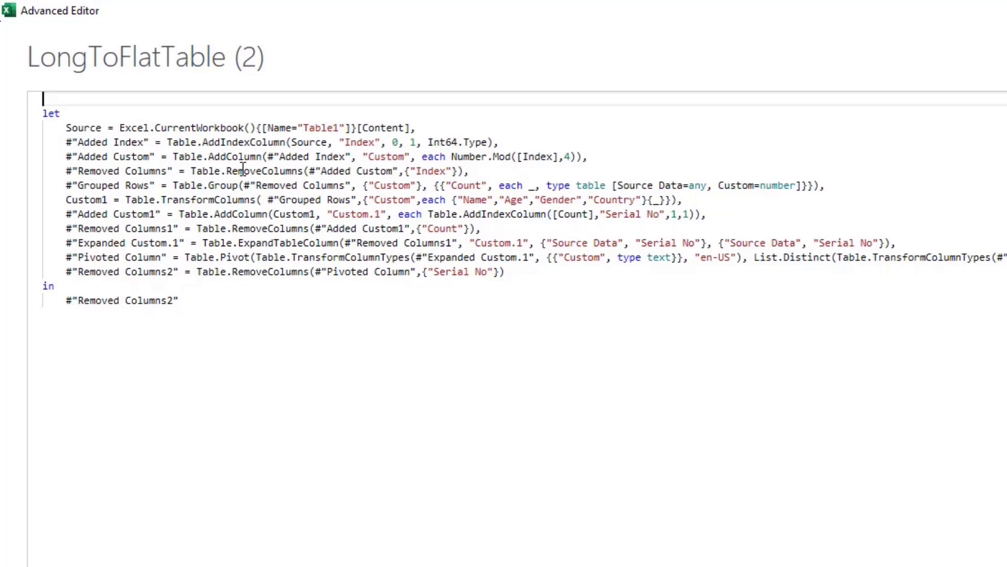
{"action": "type", "text": "()"}
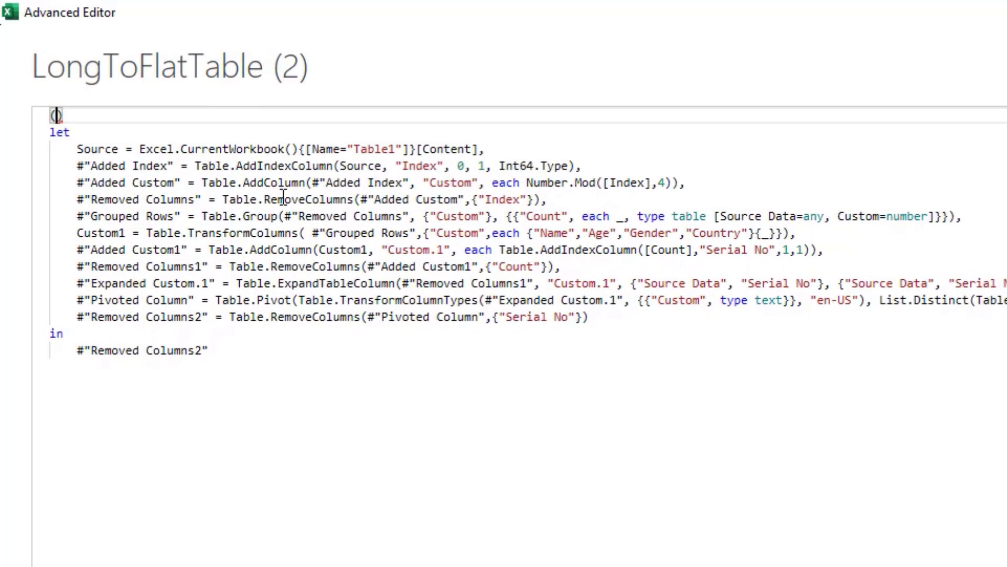
{"action": "type", "text": "SourceT"}
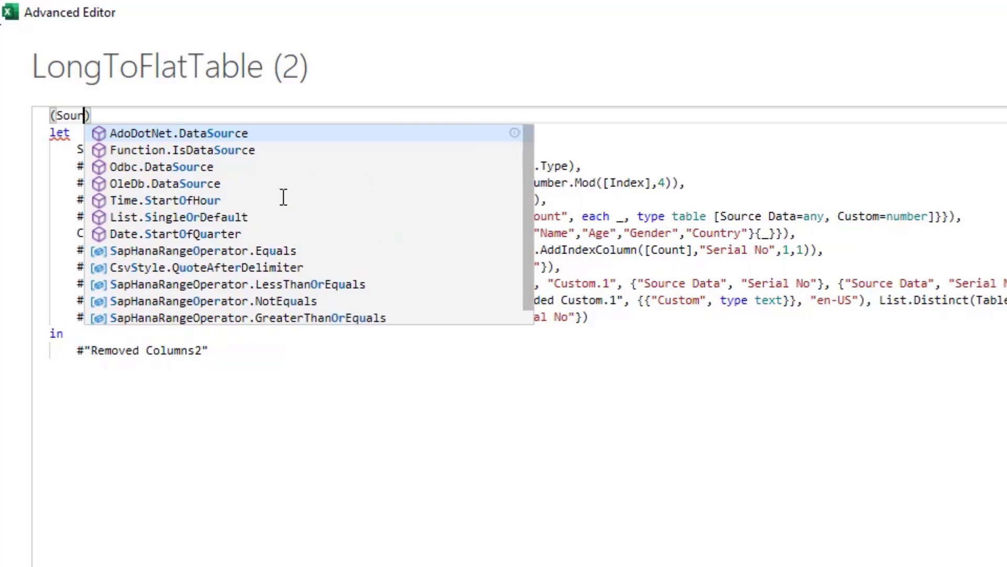
{"action": "type", "text": "able as table"}
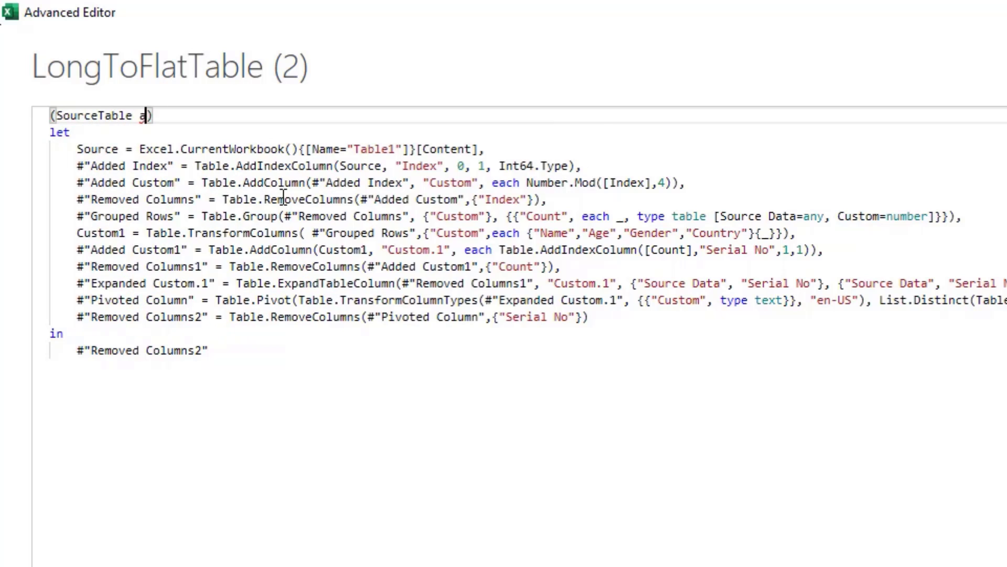
{"action": "type", "text": ","}
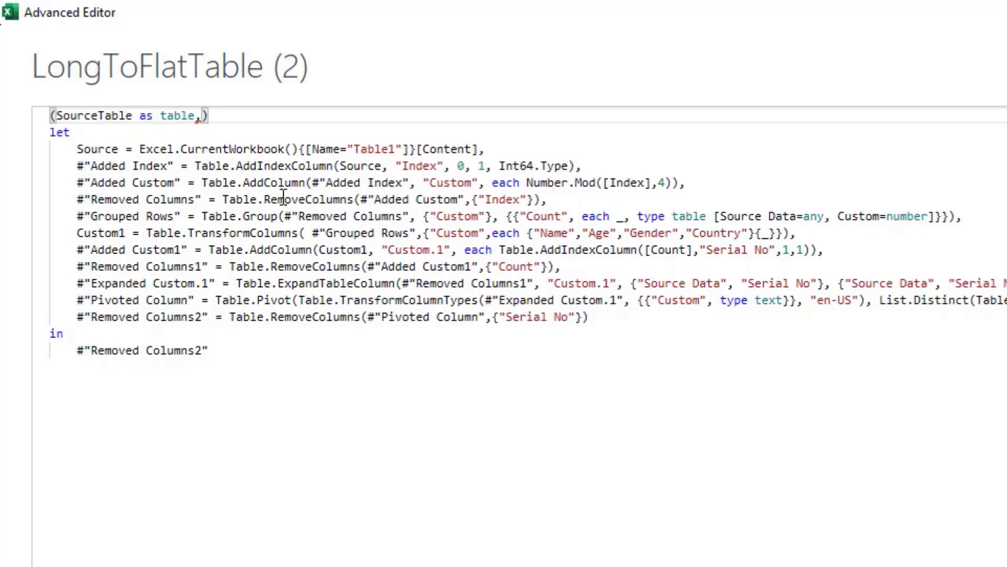
Step: Add the second parameter ColumnList as list and complete the function signature with as table=>
{"action": "type", "text": "Column"}
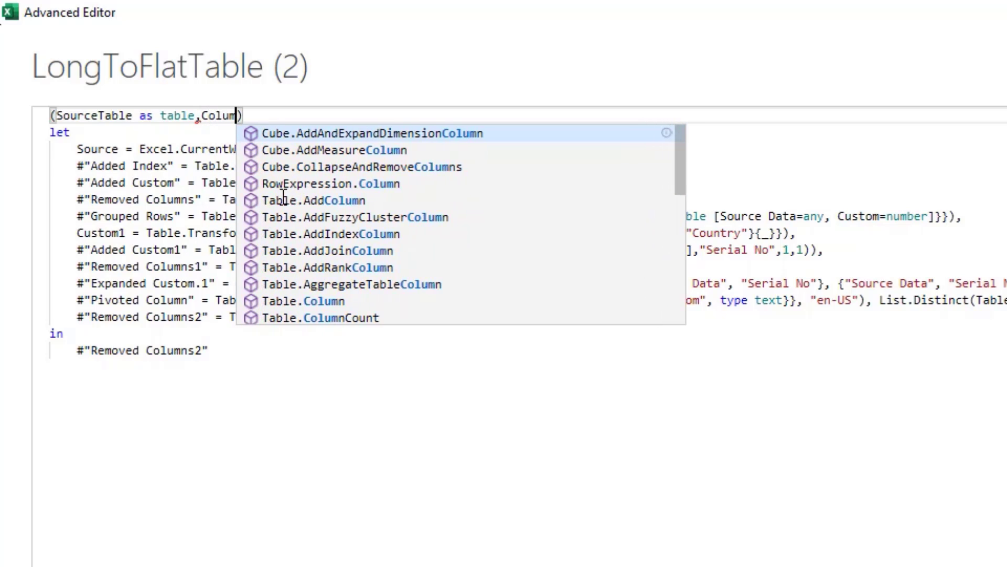
{"action": "type", "text": "1"}
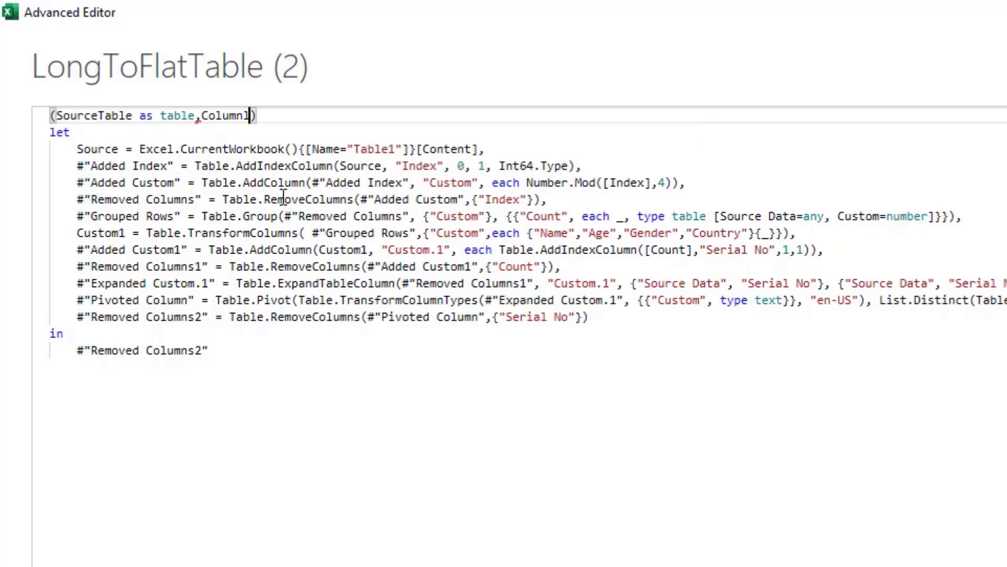
{"action": "key", "text": "BackSpace"}
{"action": "type", "text": "List as list)"}
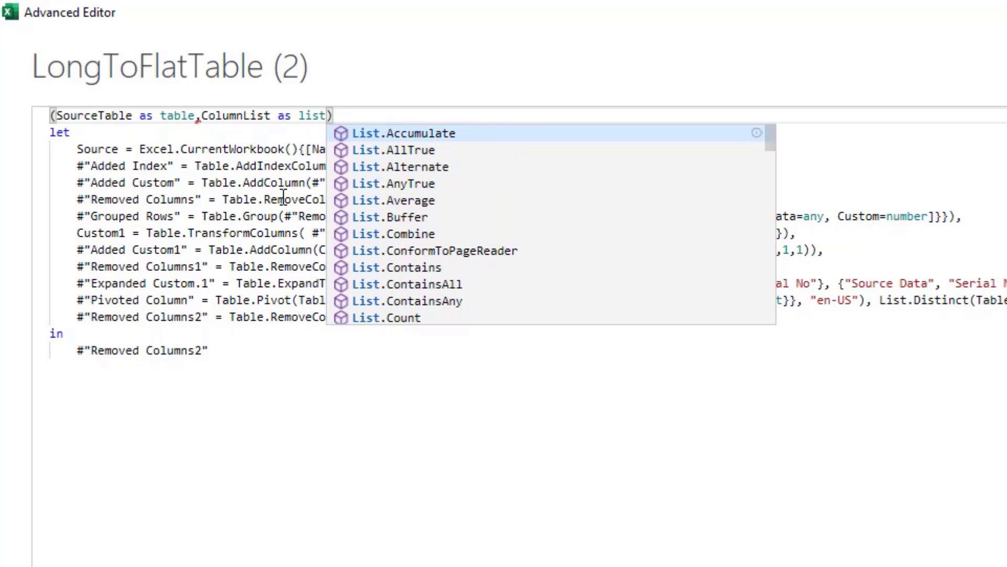
{"action": "type", "text": " as "}
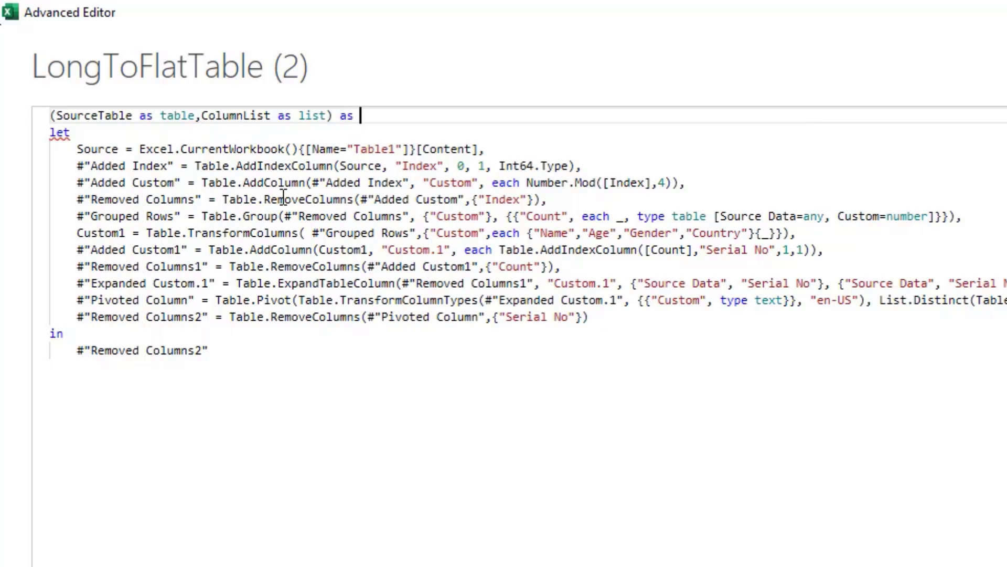
{"action": "type", "text": "table"}
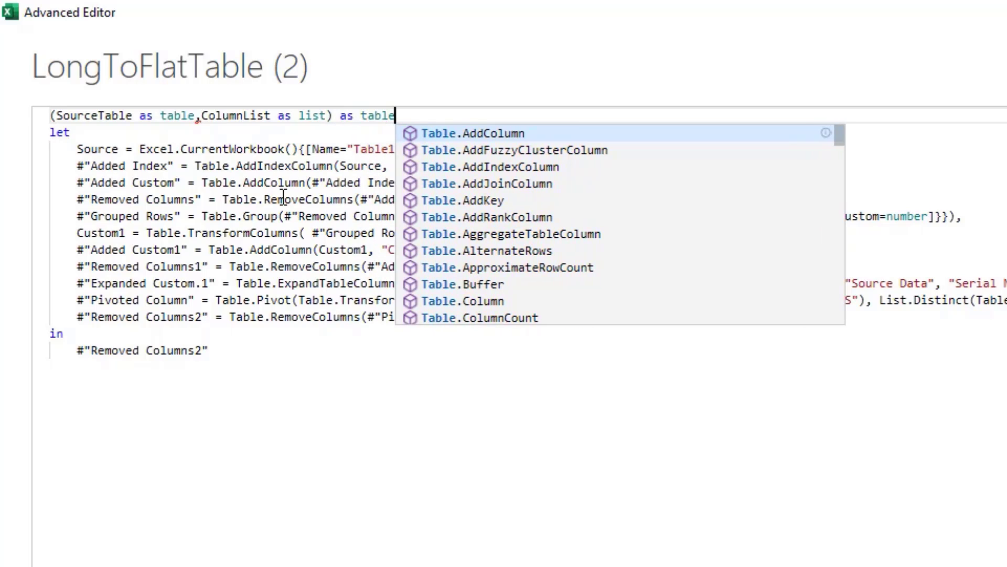
{"action": "type", "text": "=>"}
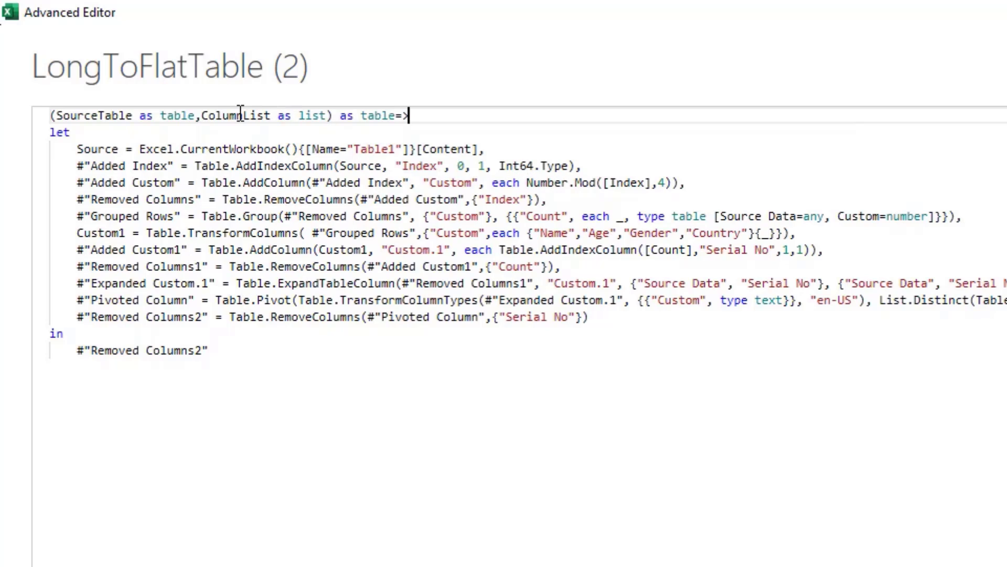
Step: Replace the hard-coded divisor 4 in the Added Custom step's Number.Mod with List.Count(ColumnList)
{"action": "left_click", "coordinate": [666, 183]}
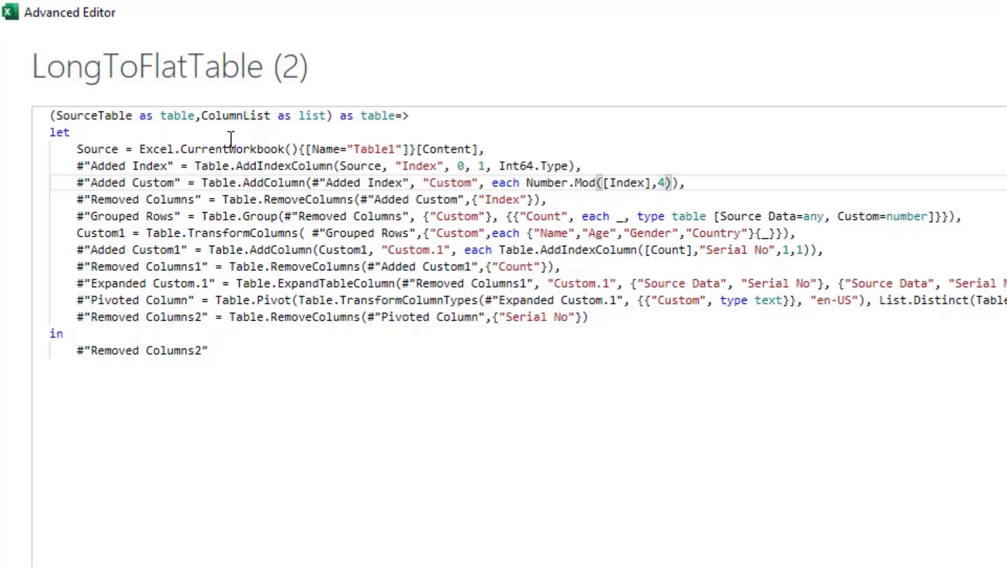
{"action": "double_click", "coordinate": [202, 116]}
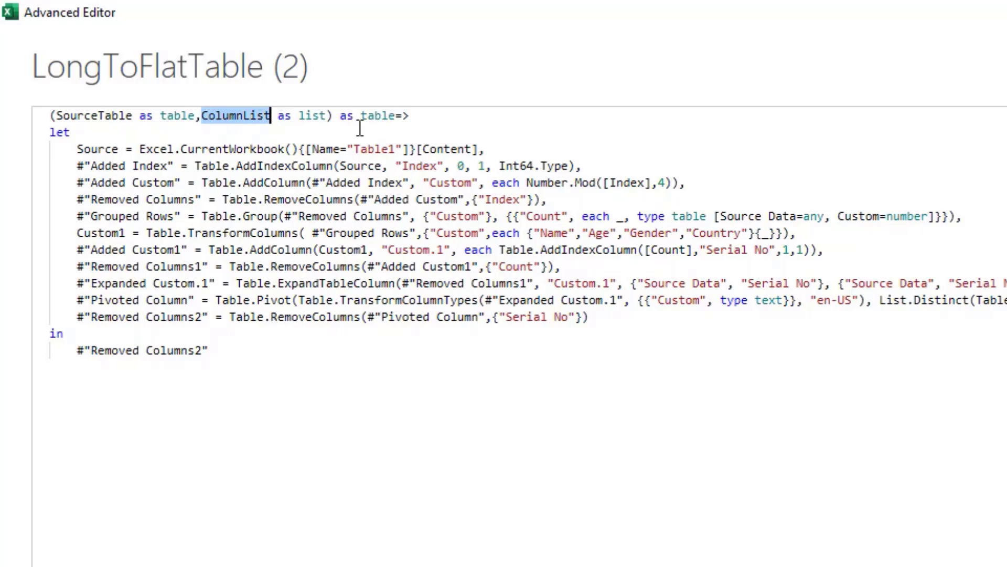
{"action": "double_click", "coordinate": [666, 184]}
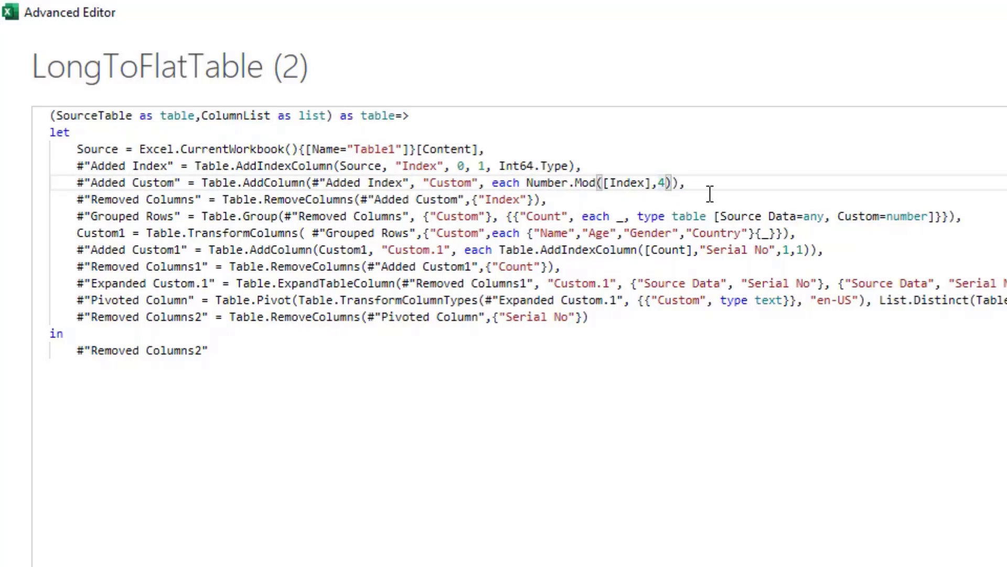
{"action": "key", "text": "BackSpace"}
{"action": "type", "text": "LC"}
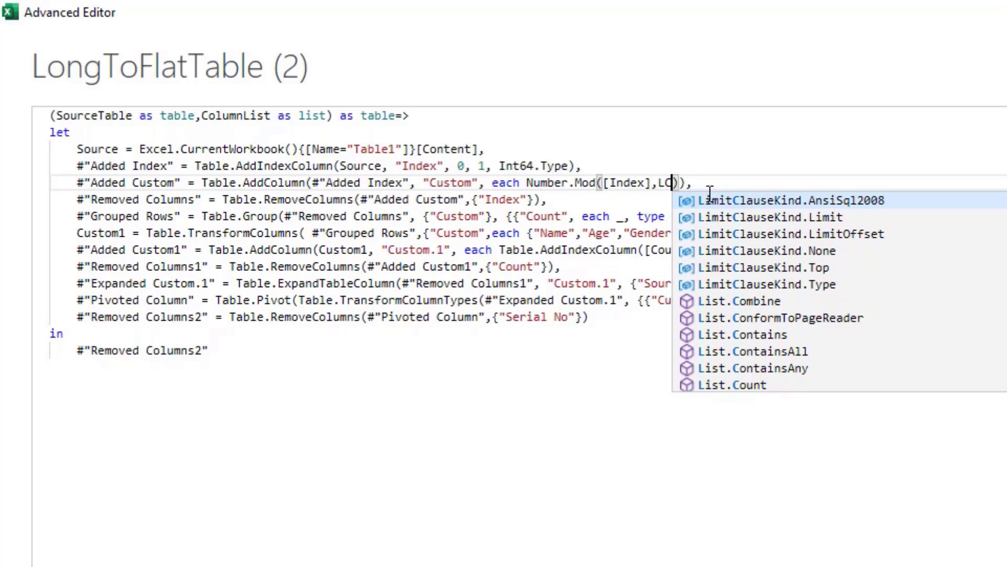
{"action": "key", "text": "Left"}
{"action": "key", "text": "ctrl+space"}
{"action": "left_click", "coordinate": [750, 385]}
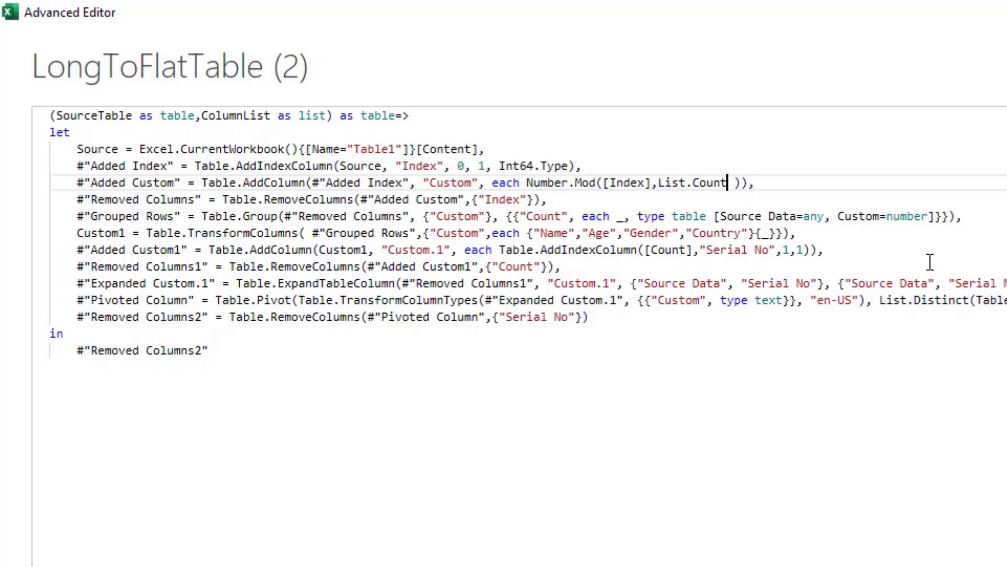
{"action": "type", "text": "(ColumnList)"}
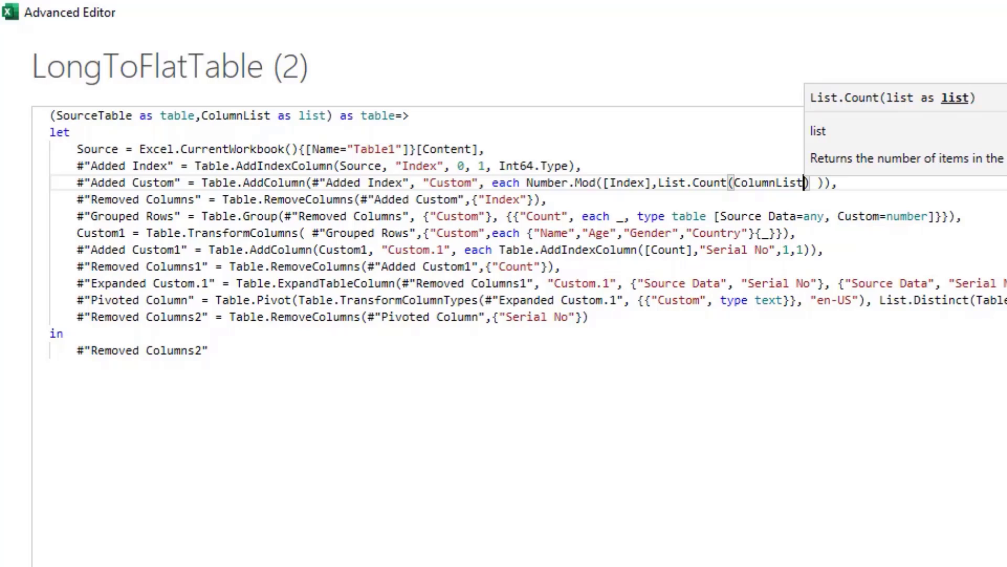
{"action": "left_click", "coordinate": [821, 184]}
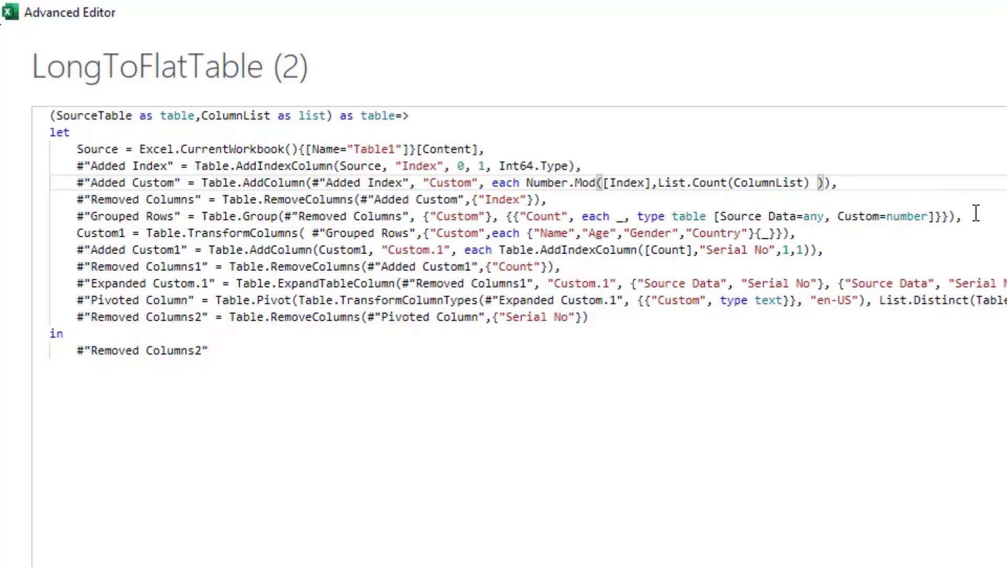
{"action": "key", "text": "BackSpace"}
{"action": "left_click", "coordinate": [709, 203]}
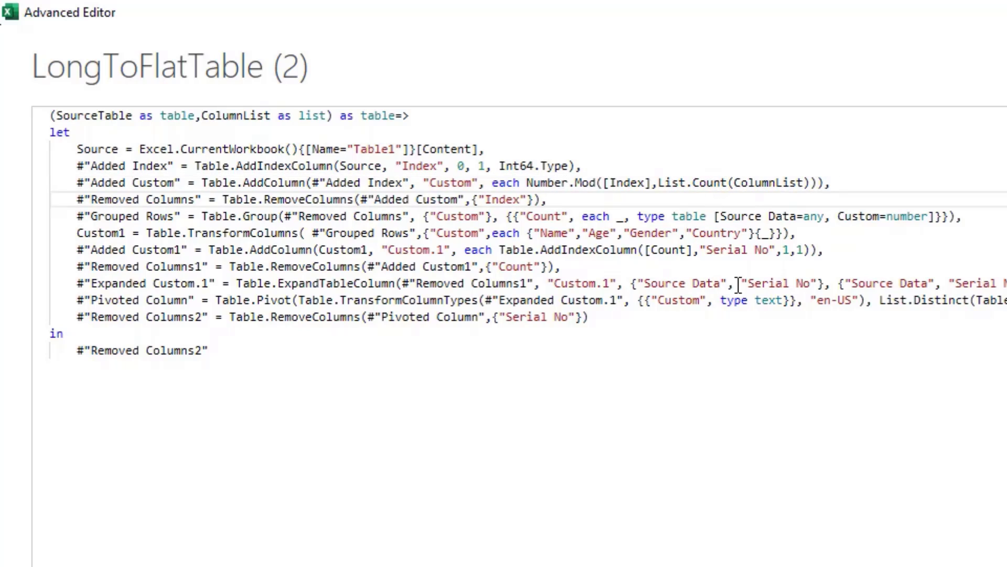
Step: Replace the hard-coded column name list in the Custom1 Table.TransformColumns step with ColumnList, keeping the {_} index
{"action": "left_click_drag", "start_coordinate": [633, 284], "coordinate": [844, 282]}
{"action": "left_click", "coordinate": [672, 284]}
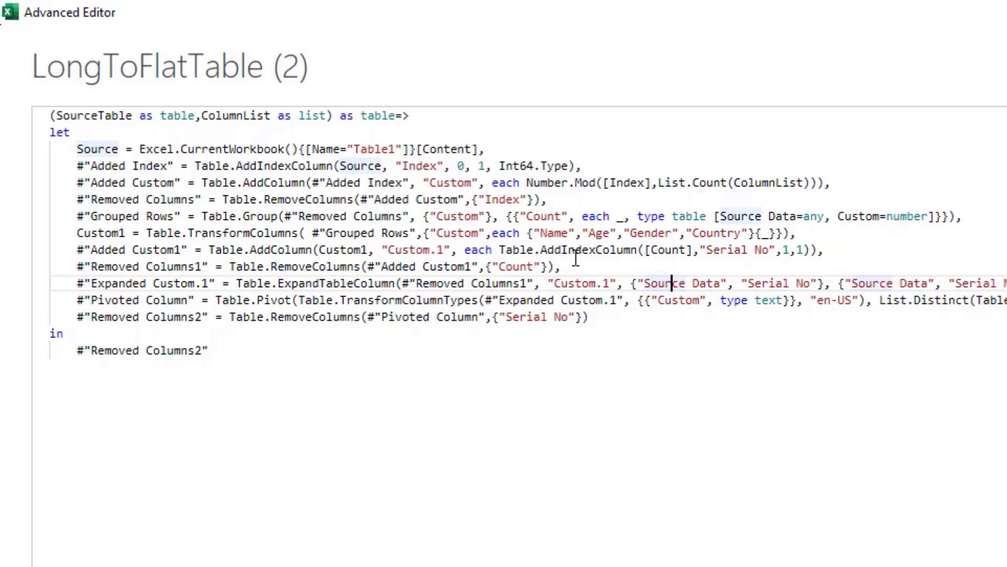
{"action": "left_click_drag", "start_coordinate": [529, 233], "coordinate": [755, 232]}
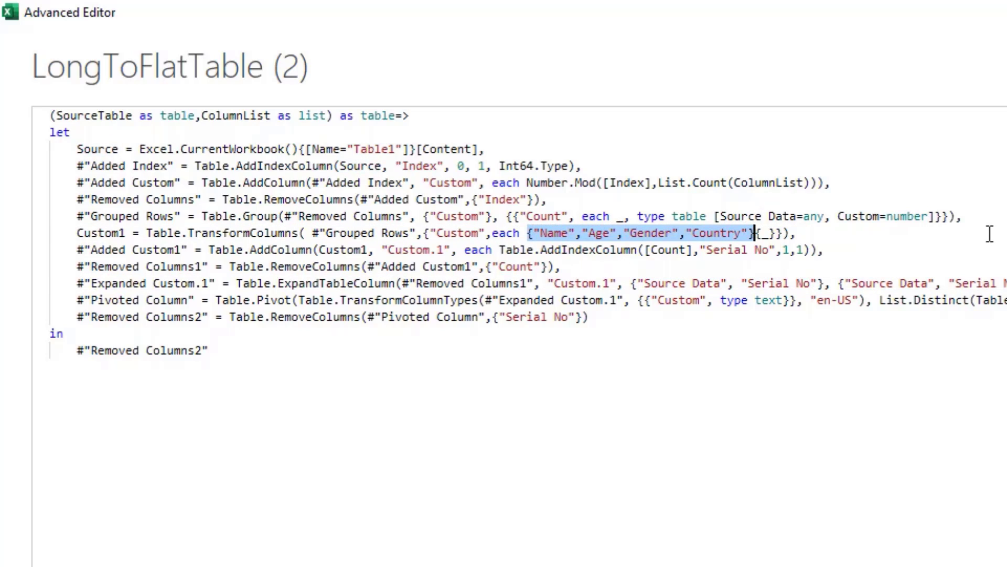
{"action": "type", "text": "c"}
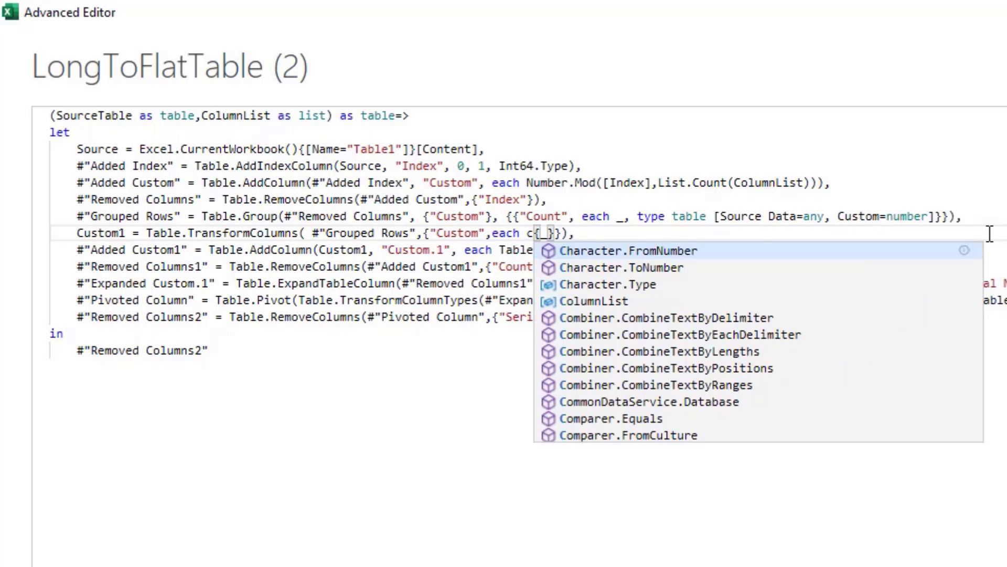
{"action": "key", "text": "Down"}
{"action": "key", "text": "Down"}
{"action": "key", "text": "Down"}
{"action": "key", "text": "Tab"}
{"action": "key", "text": "Down"}
{"action": "key", "text": "Down"}
{"action": "key", "text": "Down"}
{"action": "key", "text": "Down"}
{"action": "key", "text": "Down"}
{"action": "key", "text": "Down"}
{"action": "key", "text": "Down"}
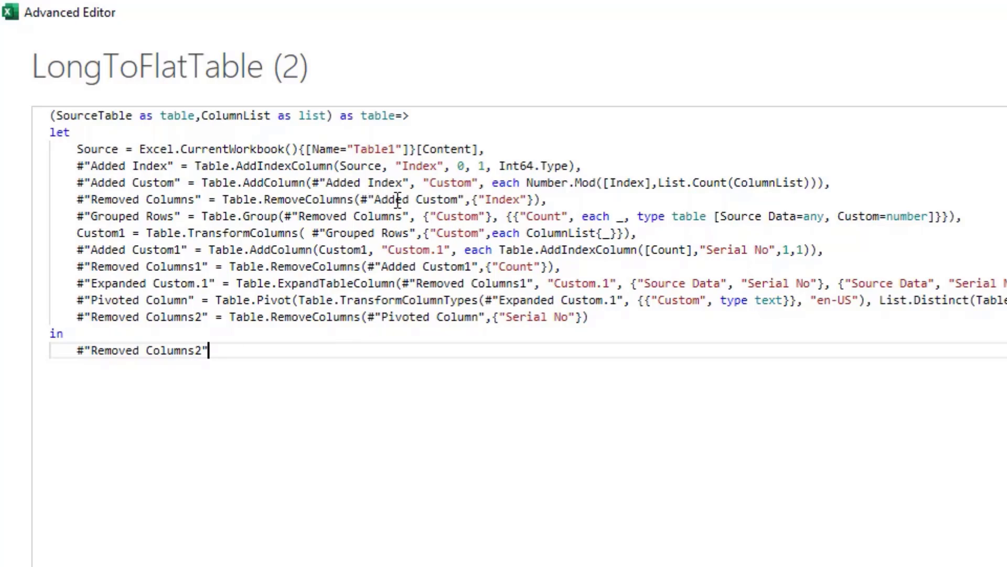
Step: Comment out the original Source line, add Source = SourceTable, below it, and apply the edited code
{"action": "left_click", "coordinate": [490, 149]}
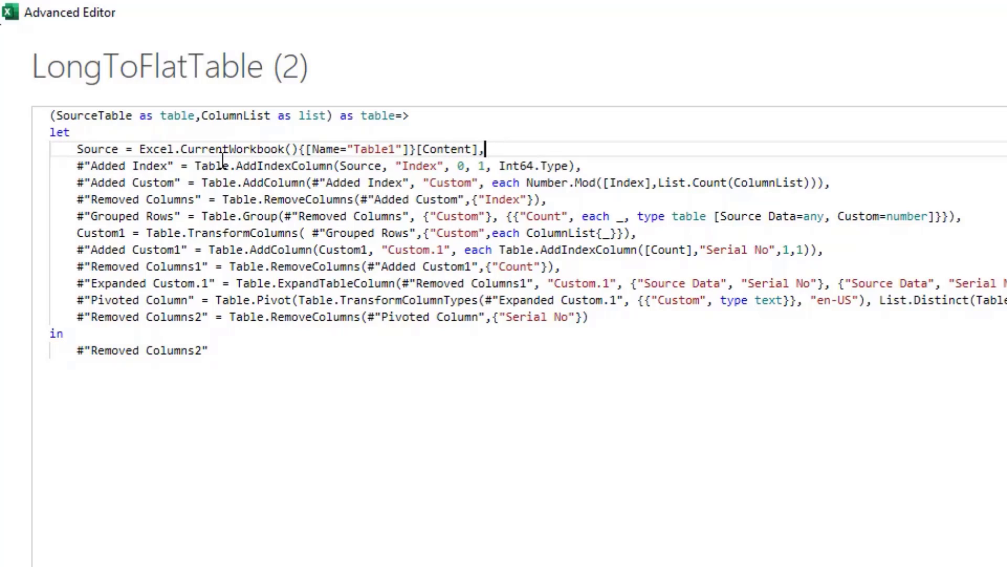
{"action": "mouse_move", "coordinate": [271, 167]}
{"action": "key", "text": "ctrl+slash"}
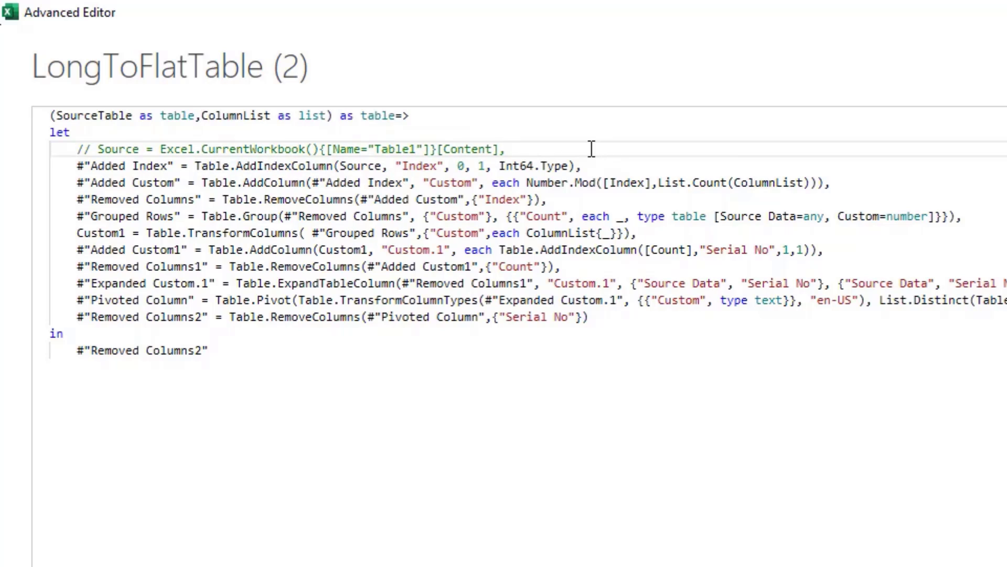
{"action": "key", "text": "Return"}
{"action": "type", "text": "sO"}
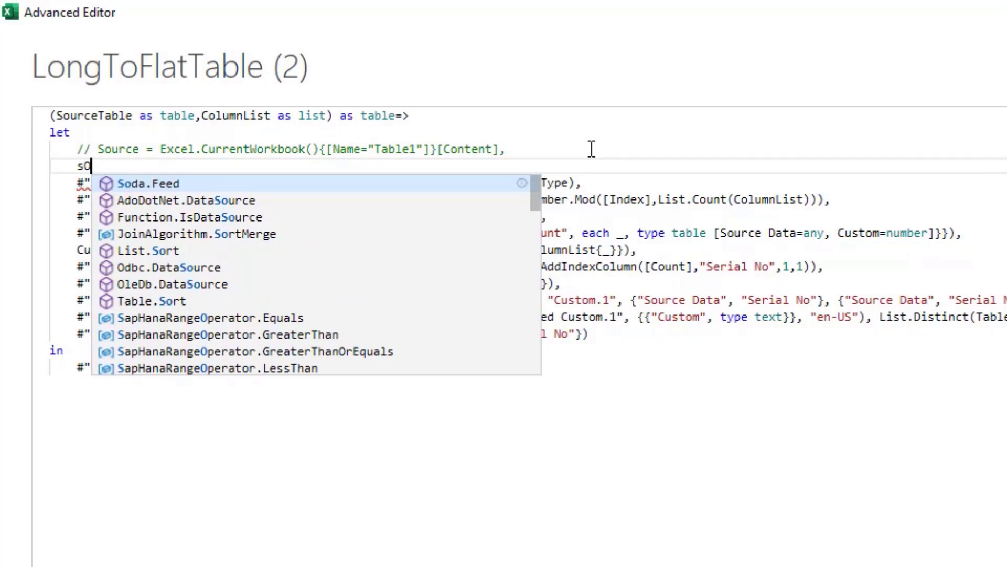
{"action": "key", "text": "BackSpace"}
{"action": "key", "text": "BackSpace"}
{"action": "type", "text": "Source"}
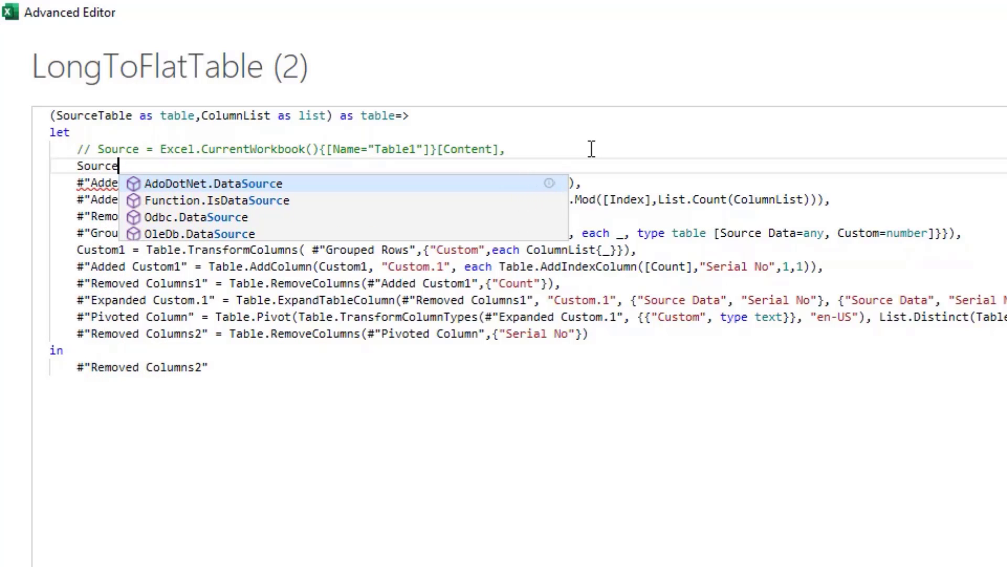
{"action": "type", "text": " = "}
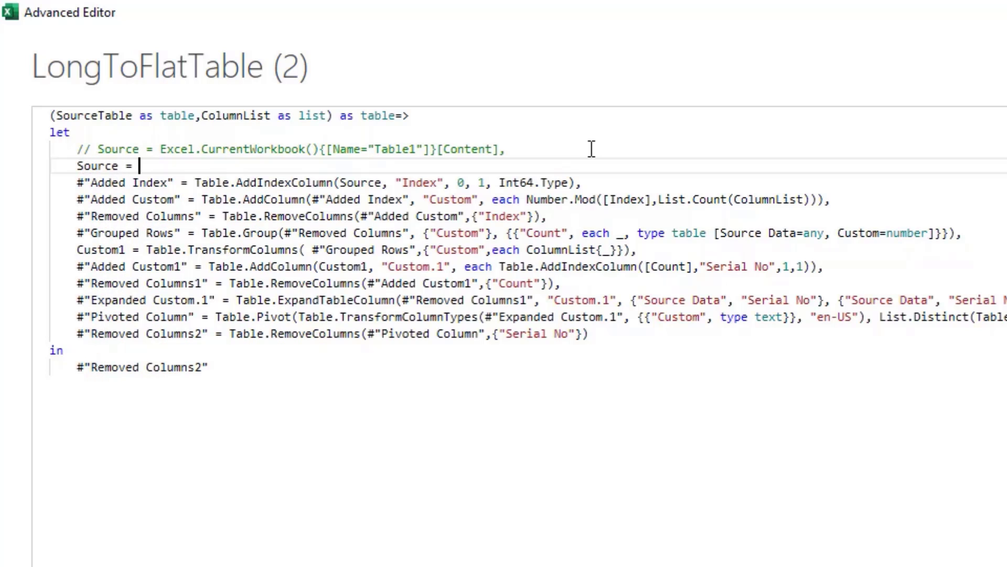
{"action": "type", "text": "SourceTable"}
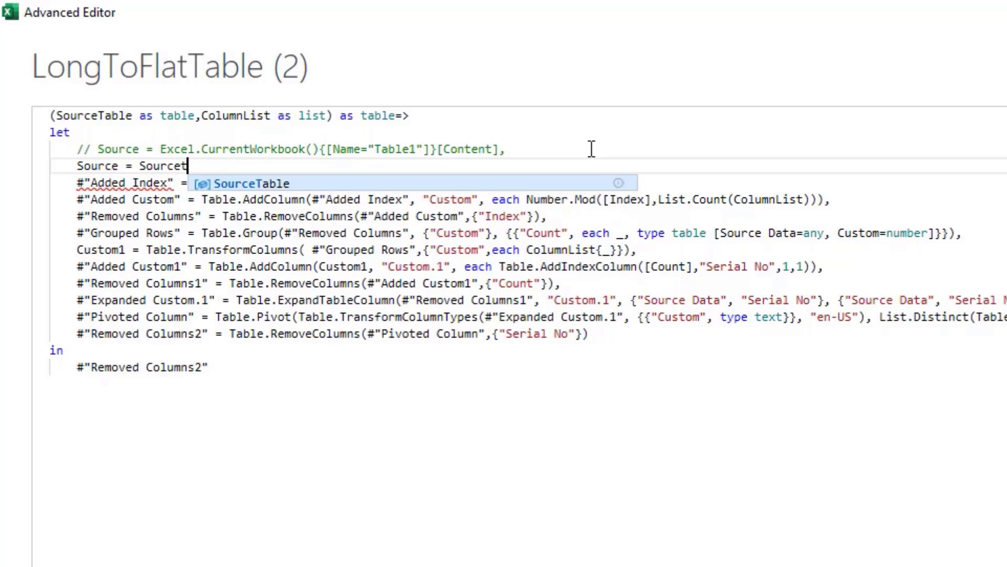
{"action": "type", "text": ","}
{"action": "left_click", "coordinate": [562, 349]}
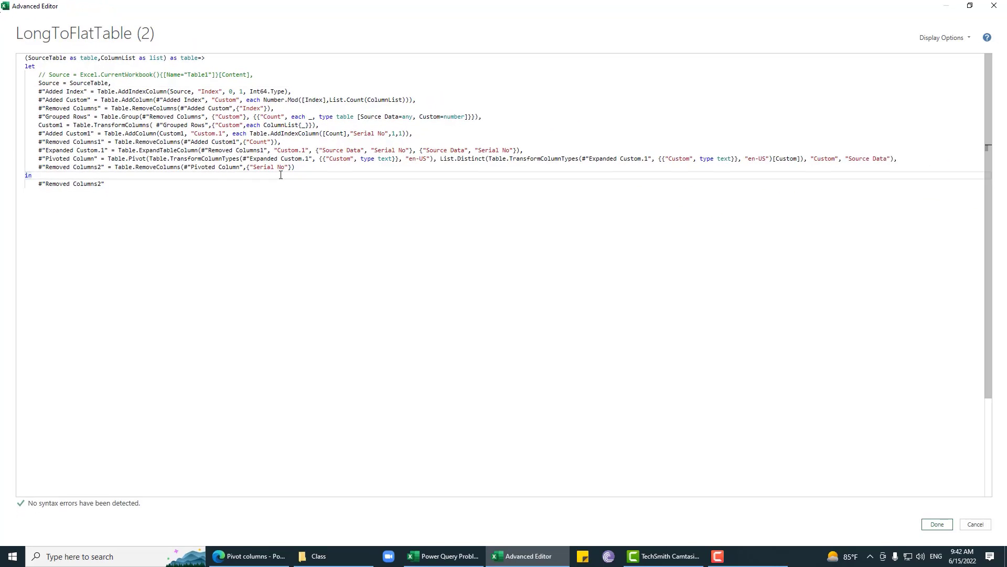
{"action": "left_click", "coordinate": [934, 524]}
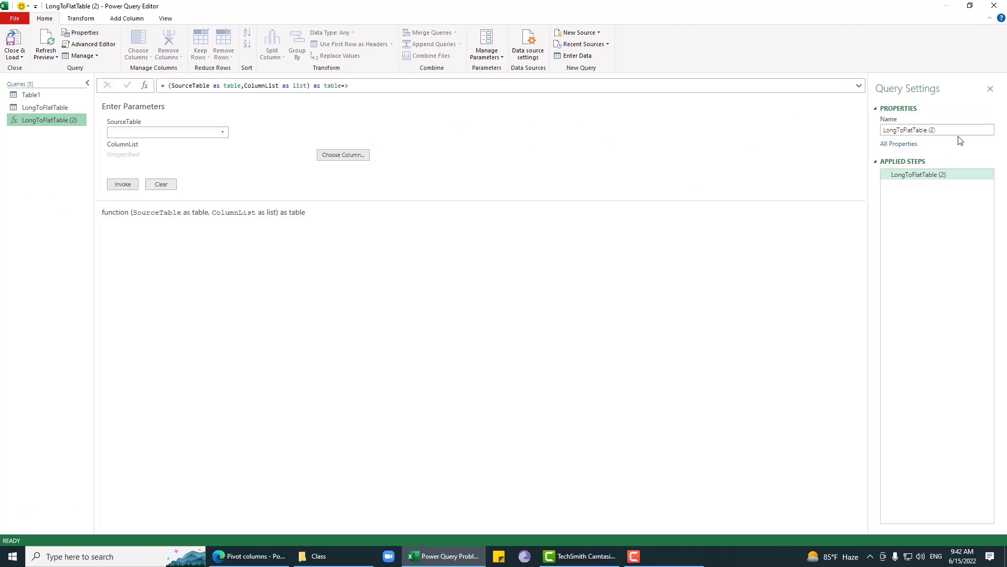
Step: Rename the function query fxLongToFlatTable and switch to the LongToFlatTable query
{"action": "left_click", "coordinate": [918, 131]}
{"action": "left_click", "coordinate": [941, 133]}
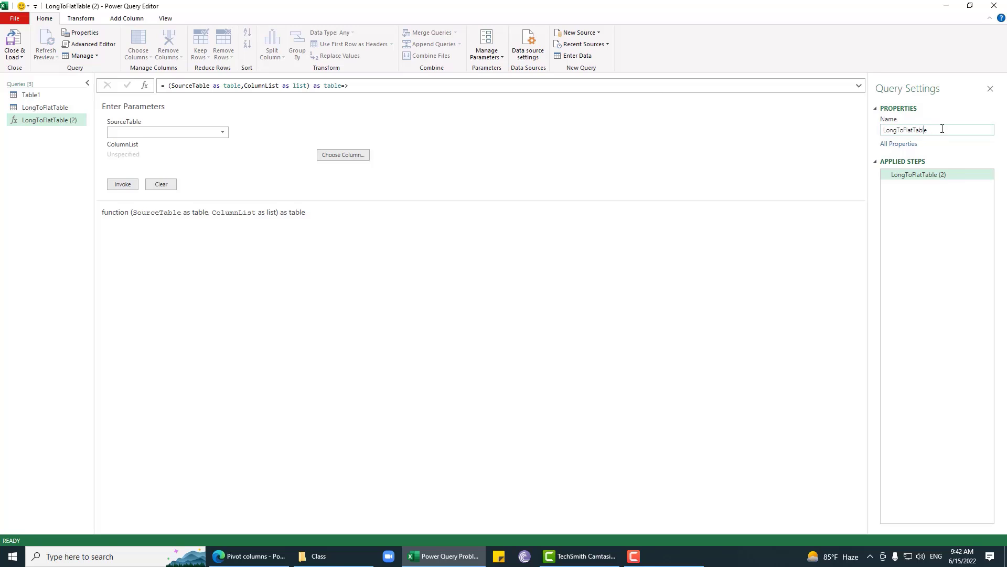
{"action": "type", "text": "fx"}
{"action": "key", "text": "Return"}
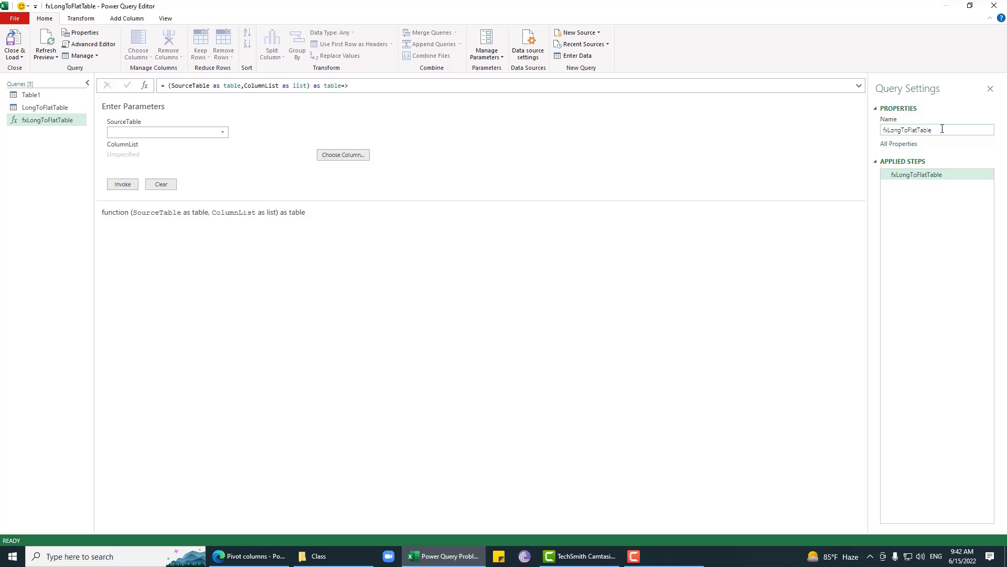
{"action": "left_click", "coordinate": [42, 111]}
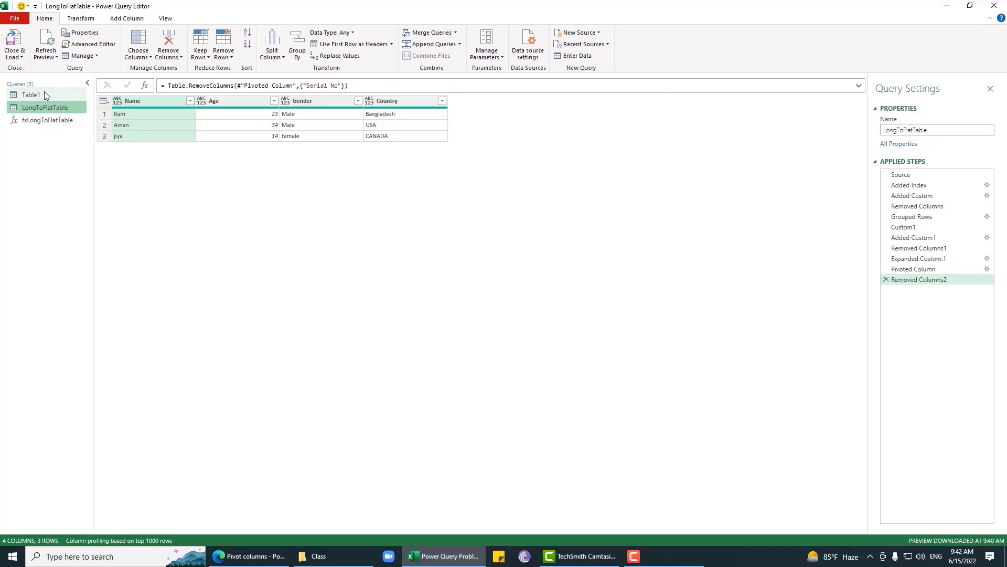
Step: Duplicate the Table1 query
{"action": "left_click", "coordinate": [45, 93]}
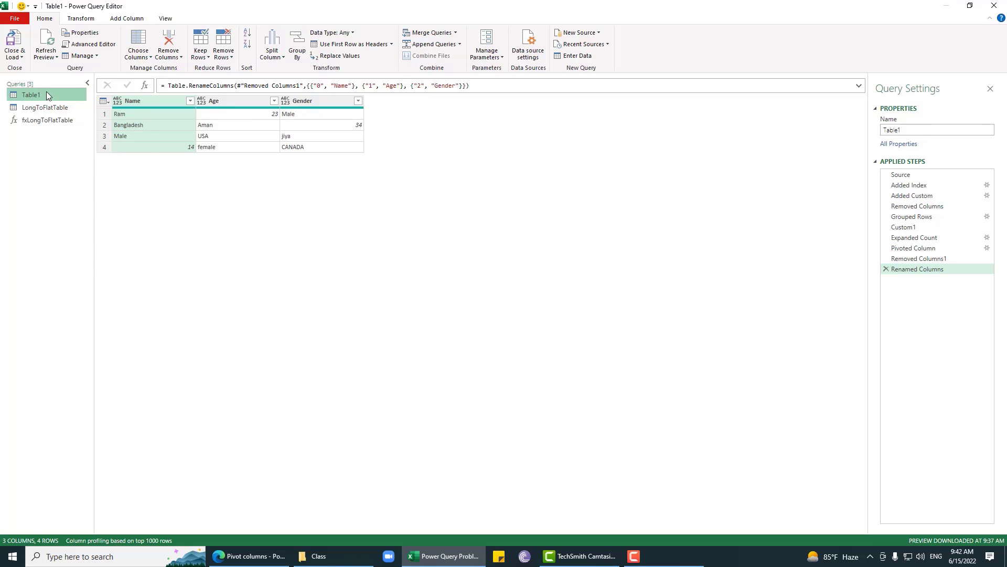
{"action": "right_click", "coordinate": [47, 94]}
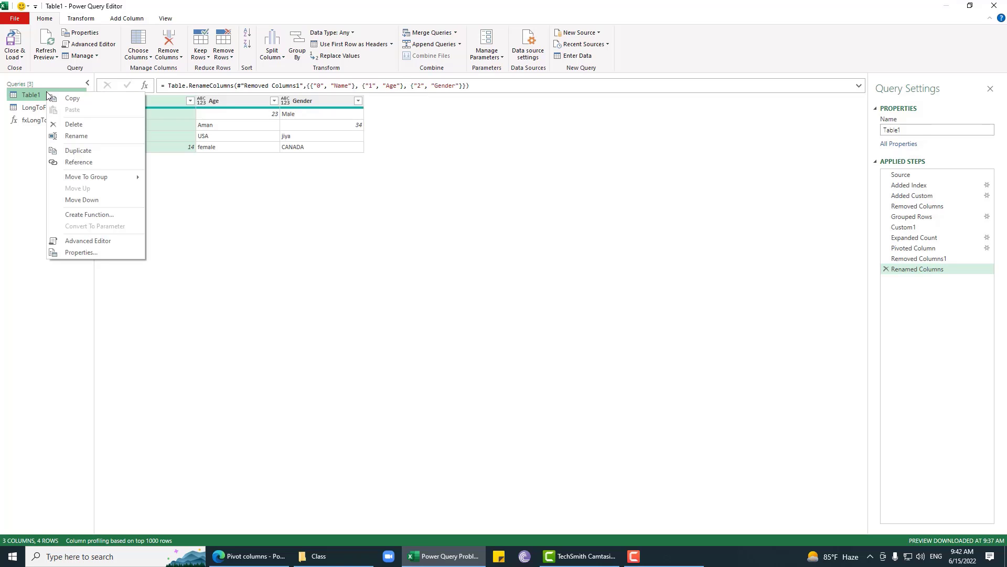
{"action": "left_click", "coordinate": [84, 151]}
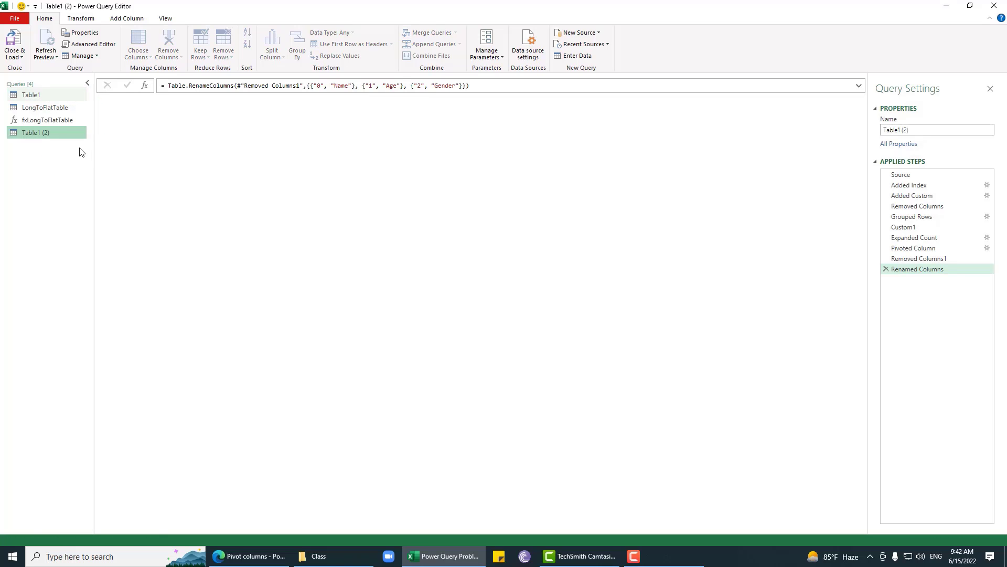
Step: Delete every applied step from Added Index to the end in the duplicated query, keeping only Source
{"action": "left_click", "coordinate": [908, 175]}
{"action": "right_click", "coordinate": [909, 175]}
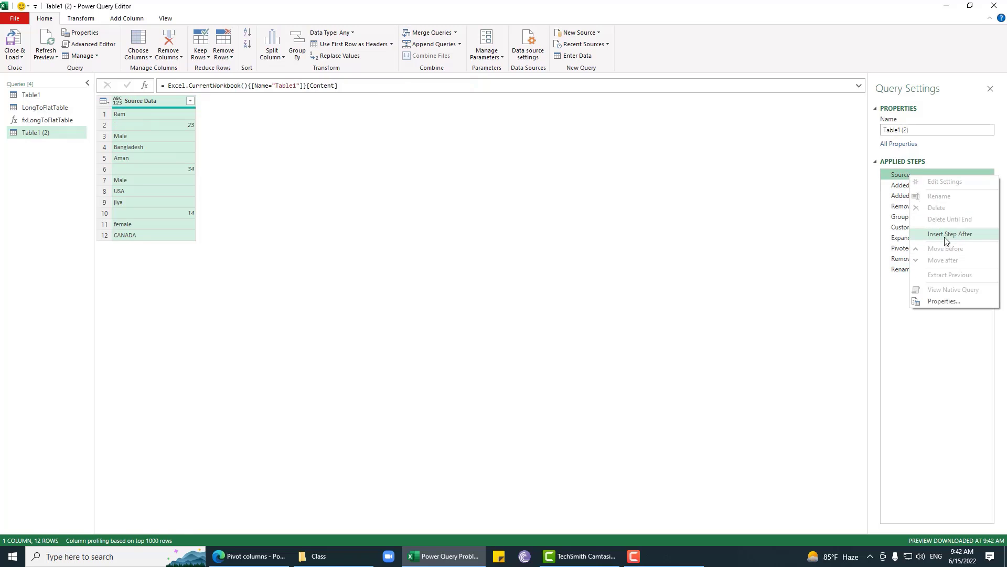
{"action": "left_click", "coordinate": [896, 187]}
{"action": "left_click", "coordinate": [895, 187]}
{"action": "right_click", "coordinate": [896, 187]}
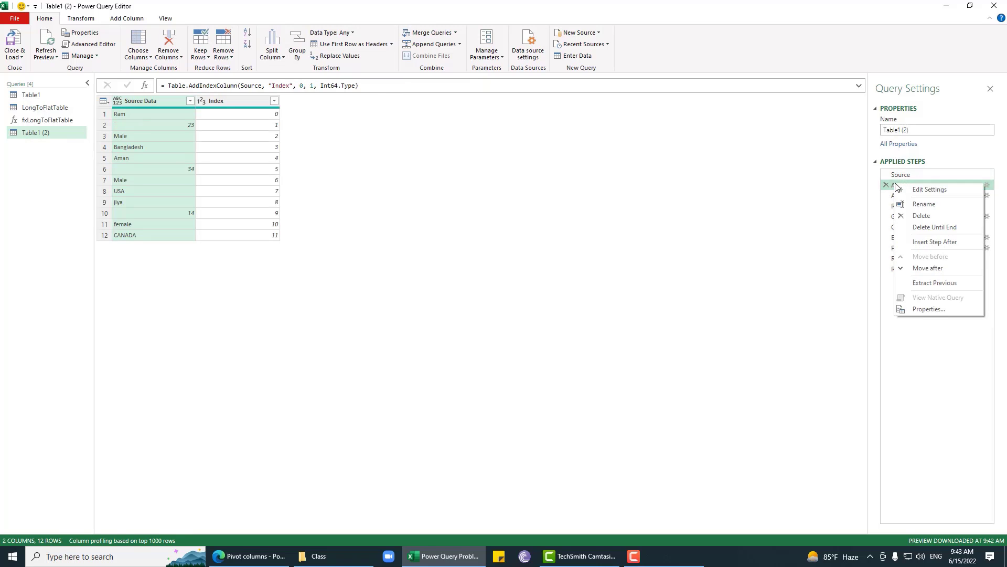
{"action": "left_click", "coordinate": [932, 227]}
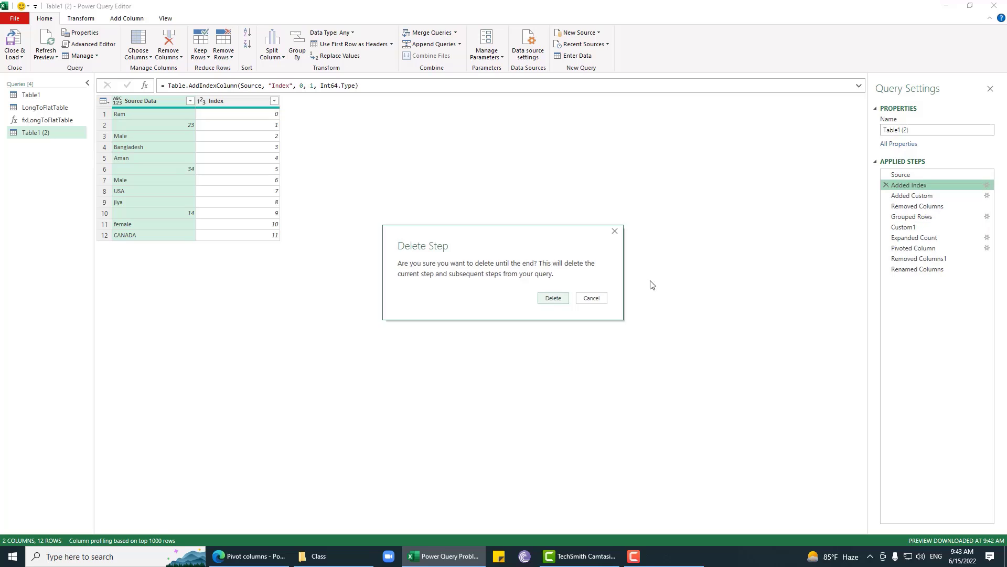
{"action": "left_click", "coordinate": [553, 298]}
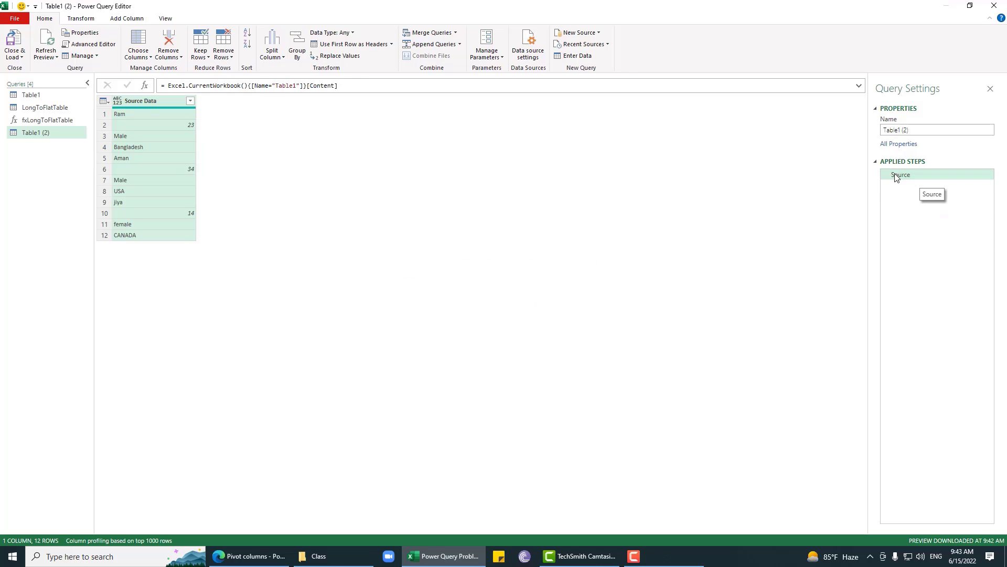
Step: Add a custom step after Source that calls fxLongToFlatTable with Source as its first argument
{"action": "left_click", "coordinate": [145, 86]}
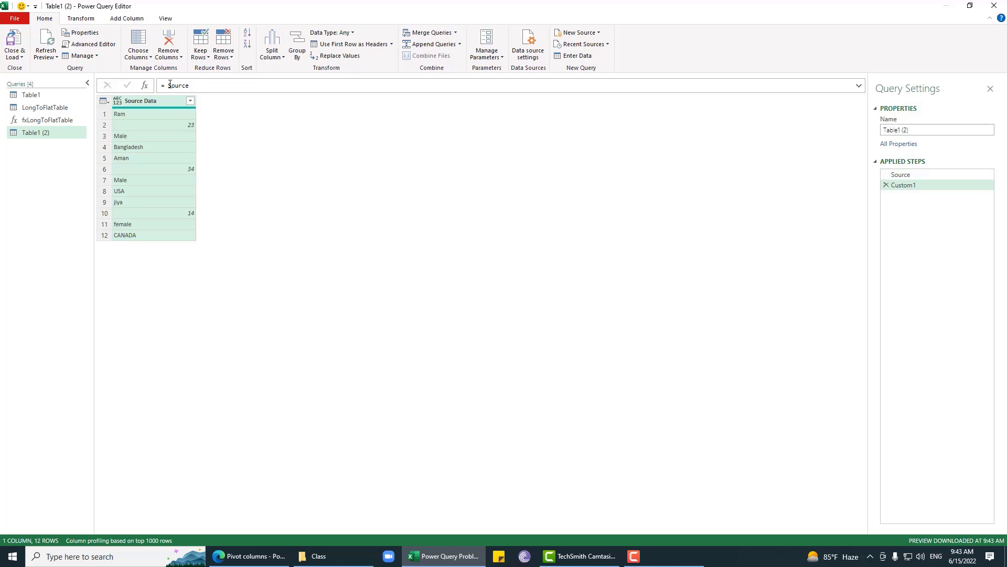
{"action": "type", "text": "fx"}
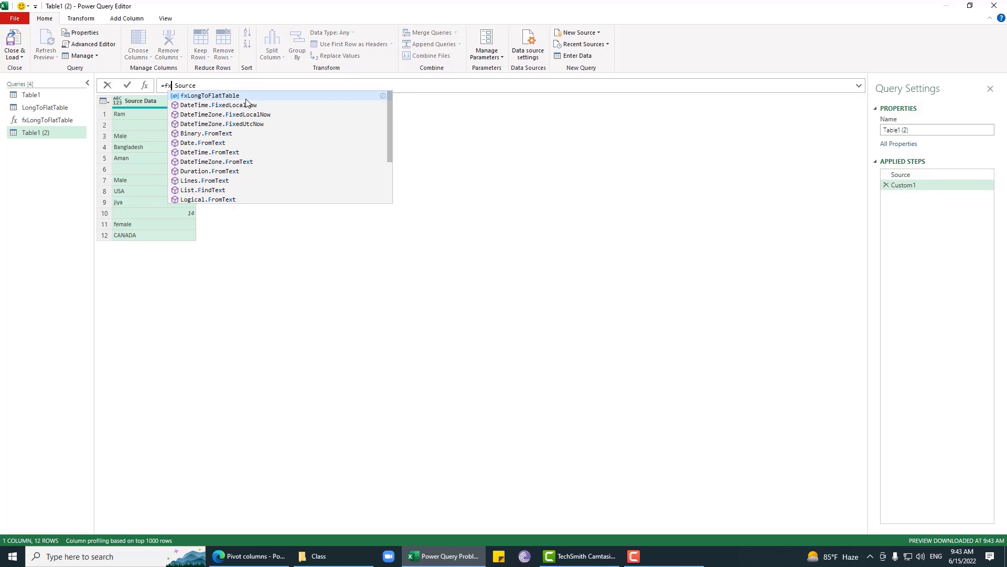
{"action": "key", "text": "Tab"}
{"action": "type", "text": "("}
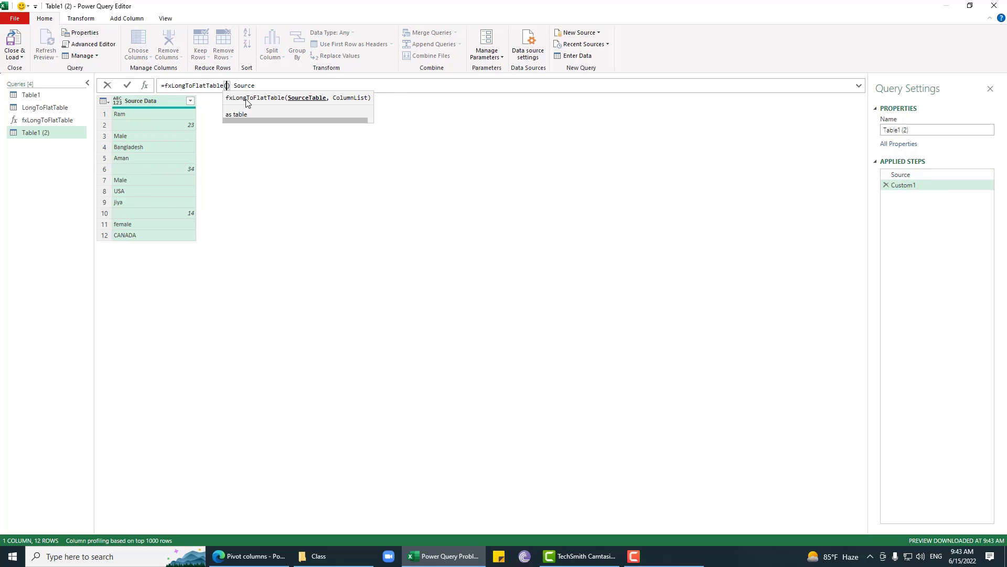
{"action": "key", "text": "Right"}
{"action": "key", "text": "BackSpace"}
{"action": "key", "text": "Right"}
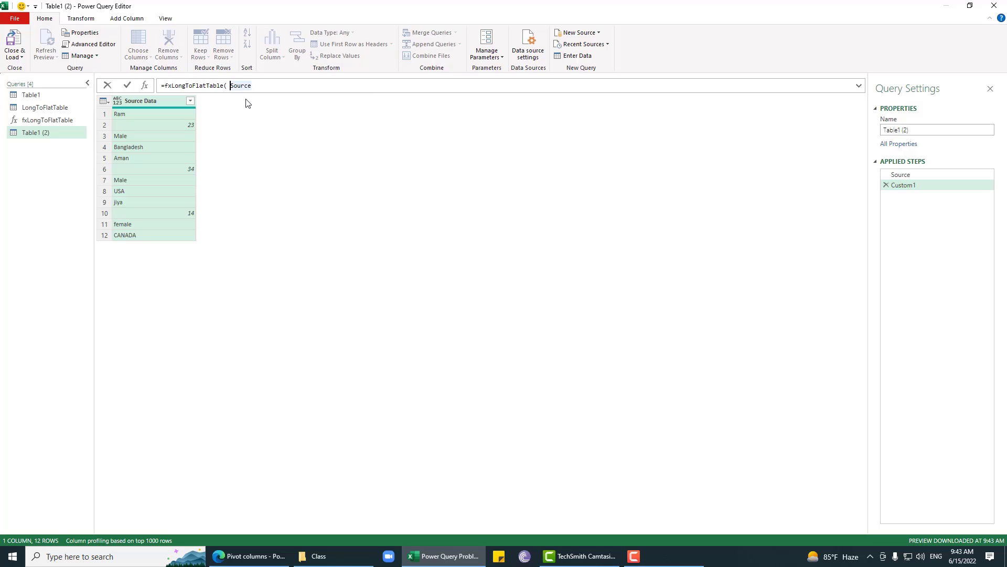
{"action": "type", "text": ","}
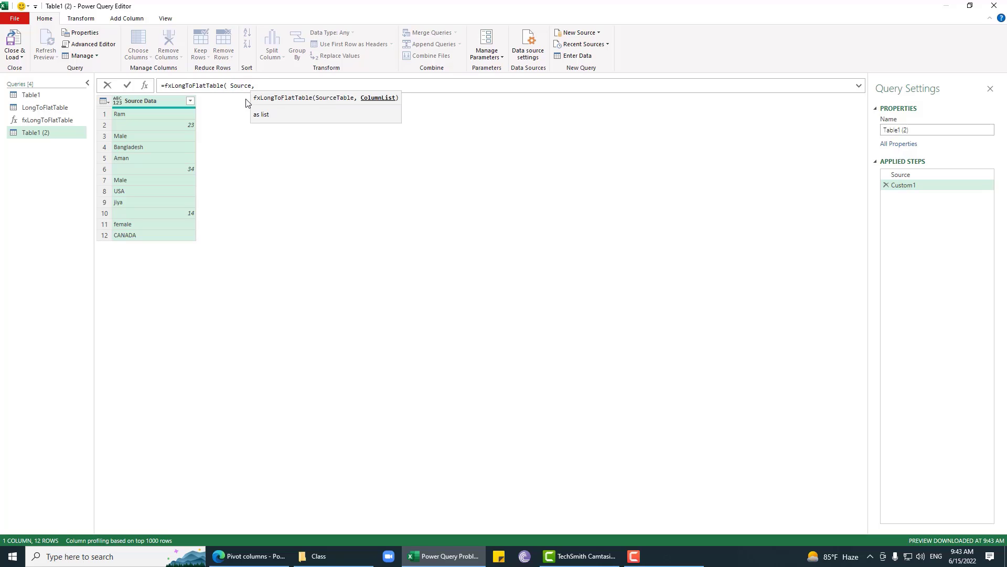
Step: Complete the function call with the column list {"Name","Age","Gender","Country"} and apply the formula
{"action": "type", "text": "{\""}
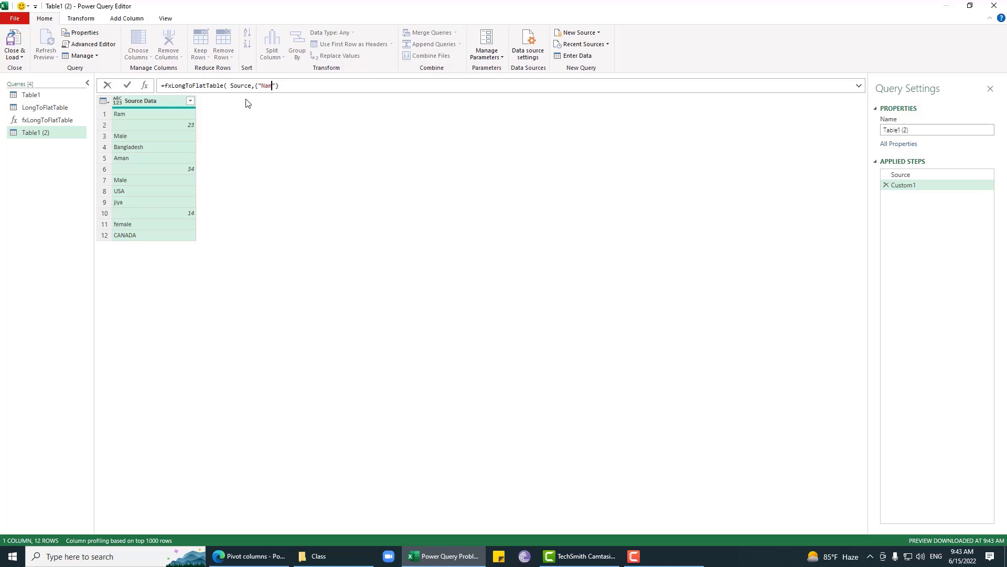
{"action": "type", "text": "Name\",\"Age\",\"Gender\","}
{"action": "key", "text": "shift+Return"}
{"action": "type", "text": "\""}
{"action": "key", "text": "BackSpace"}
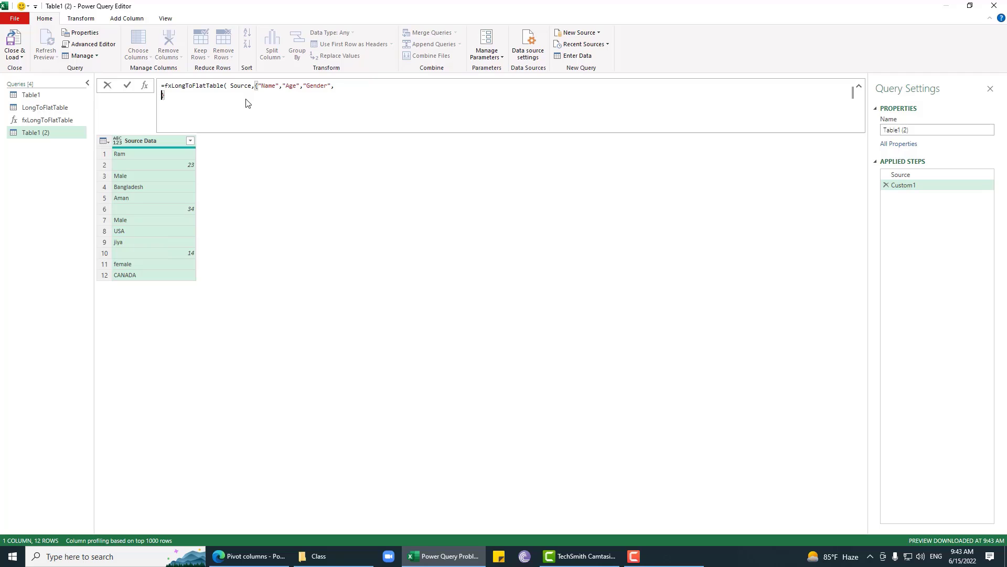
{"action": "type", "text": "\"})"}
{"action": "key", "text": "Return"}
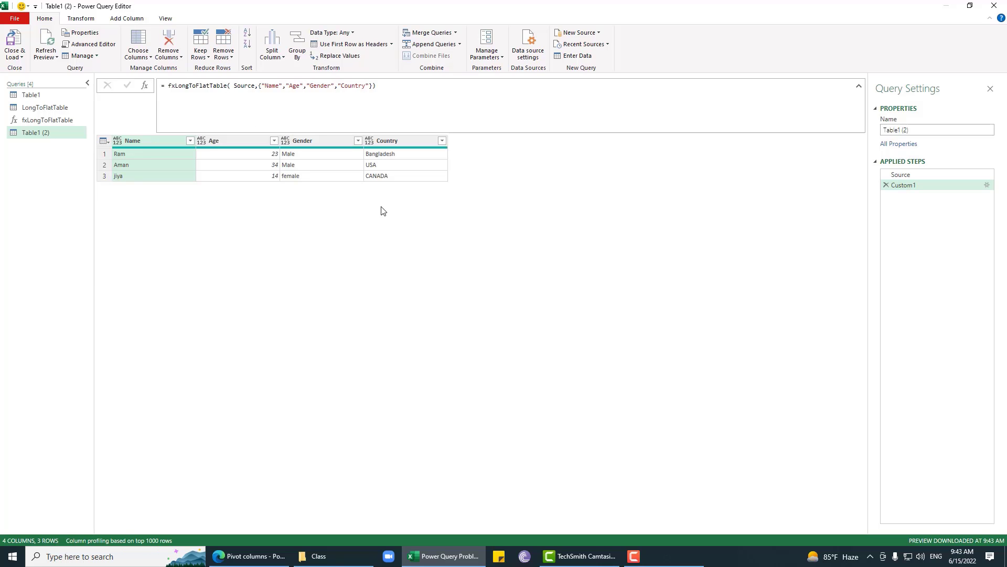
Step: Check the flattened table's columns, view the fxLongToFlatTable function, and return to the duplicated query
{"action": "left_click", "coordinate": [240, 138]}
{"action": "left_click", "coordinate": [337, 142]}
{"action": "left_click", "coordinate": [414, 143]}
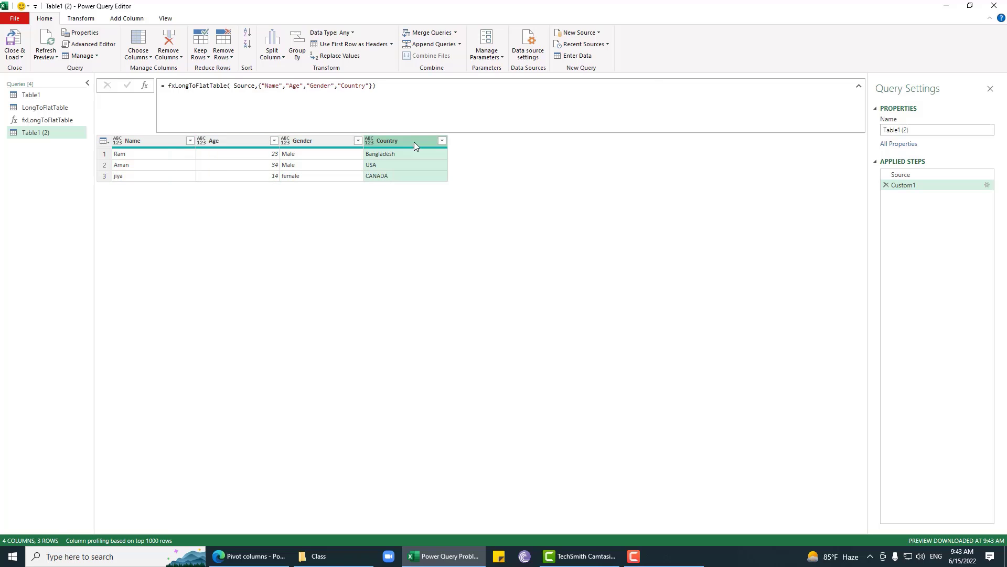
{"action": "left_click", "coordinate": [190, 152]}
{"action": "left_click", "coordinate": [46, 120]}
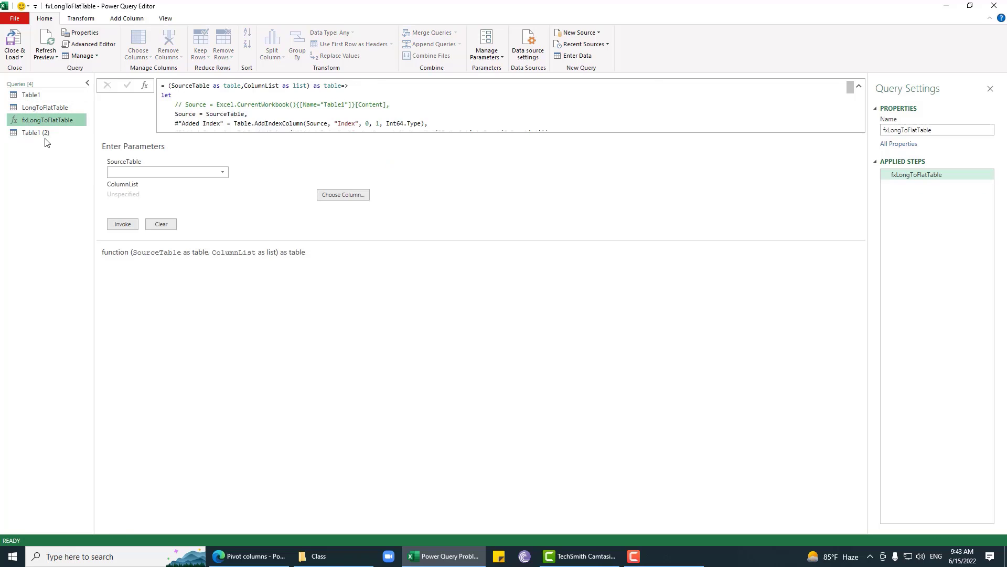
{"action": "left_click", "coordinate": [46, 133]}
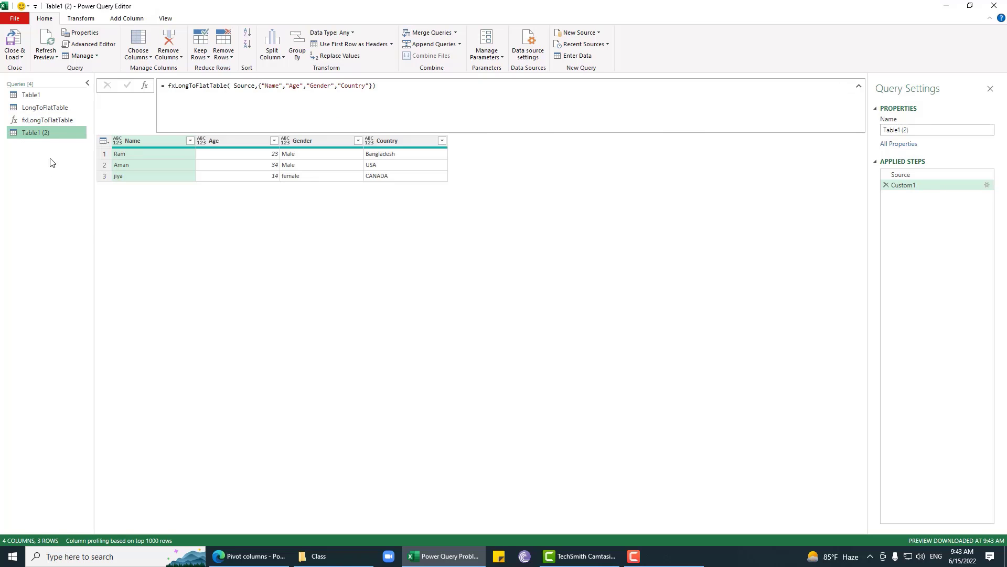